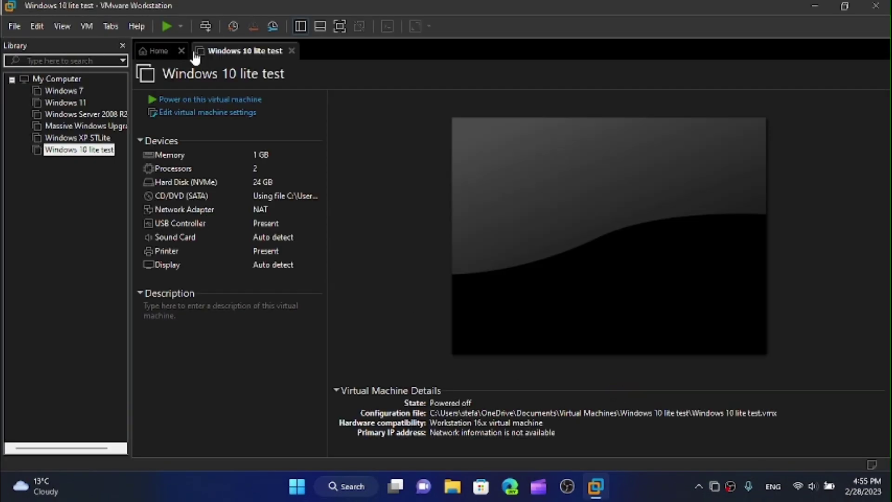
# Close the Windows 10 lite test tab and start a custom virtual machine with Workstation 16.x compatibility and no installer media.
pyautogui.click(291, 51)
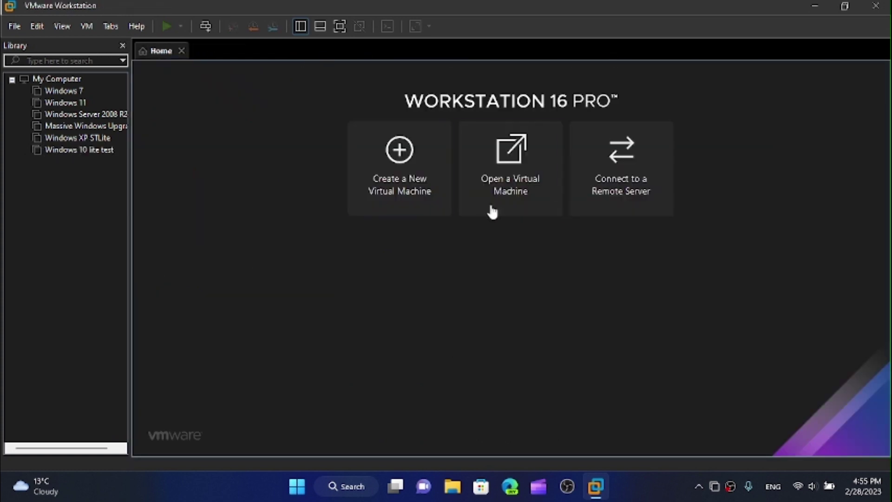
pyautogui.click(425, 153)
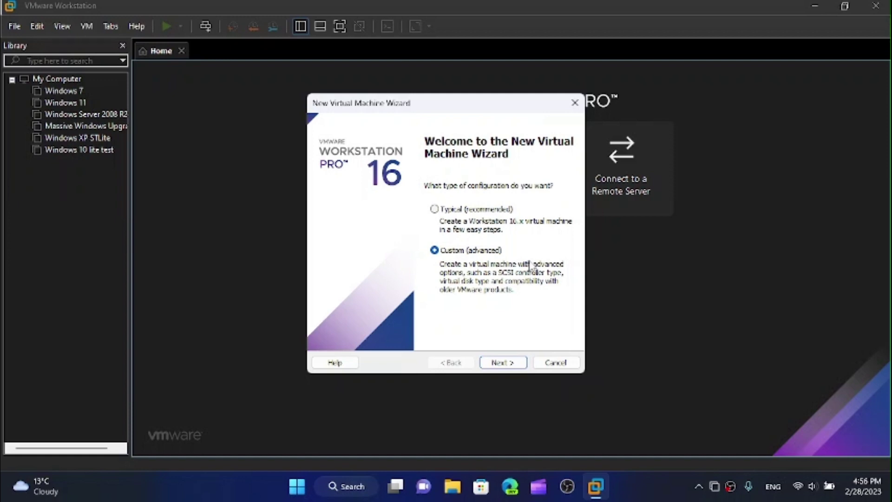
pyautogui.moveTo(399, 102); pyautogui.dragTo(426, 106)
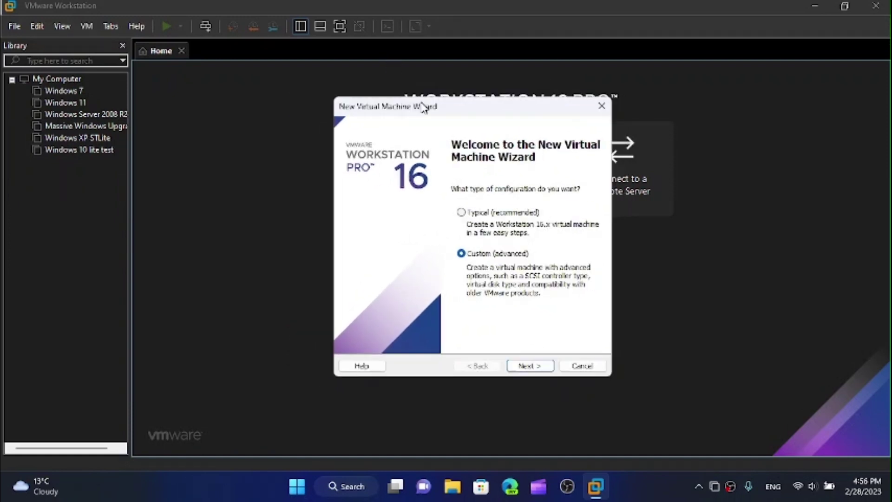
pyautogui.click(530, 366)
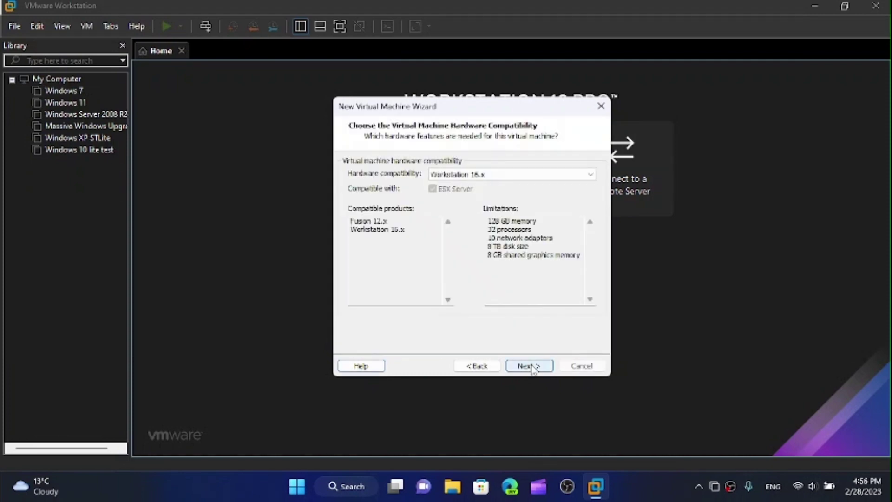
pyautogui.click(530, 367)
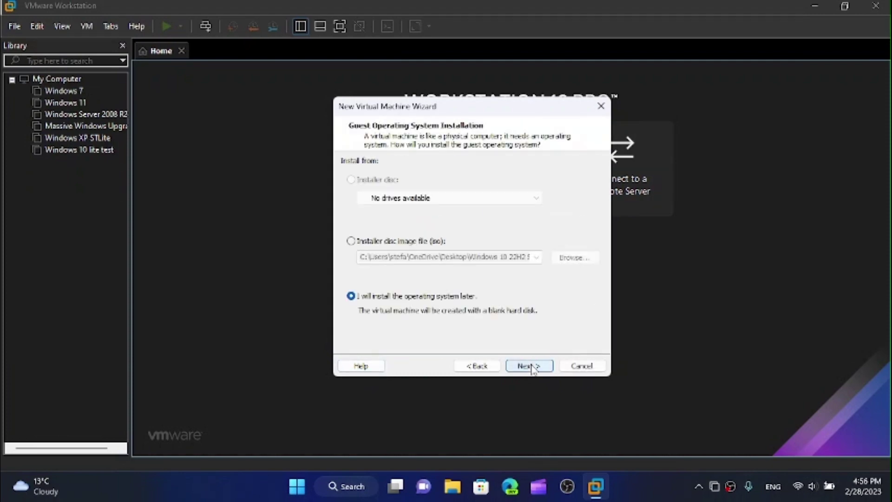
pyautogui.click(529, 366)
# Choose Windows Server 2016 as the guest operating system version.
pyautogui.click(440, 245)
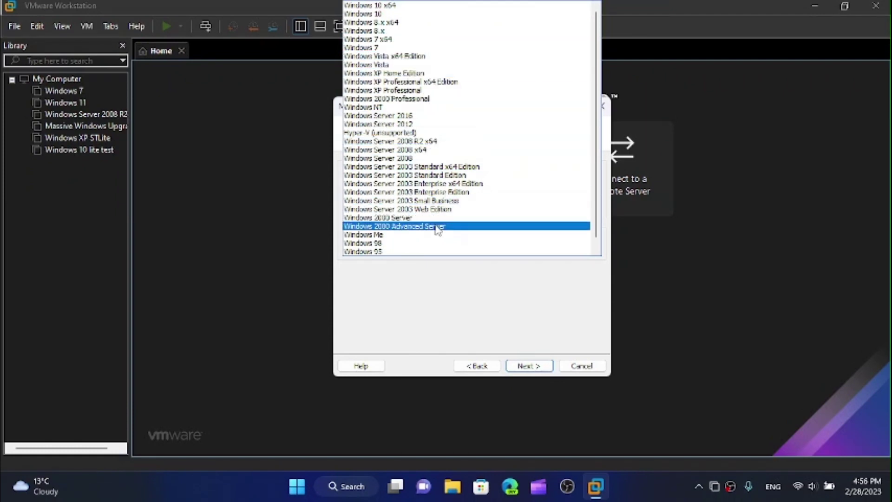
pyautogui.scroll(-1, 438, 227)
pyautogui.scroll(1, 436, 229)
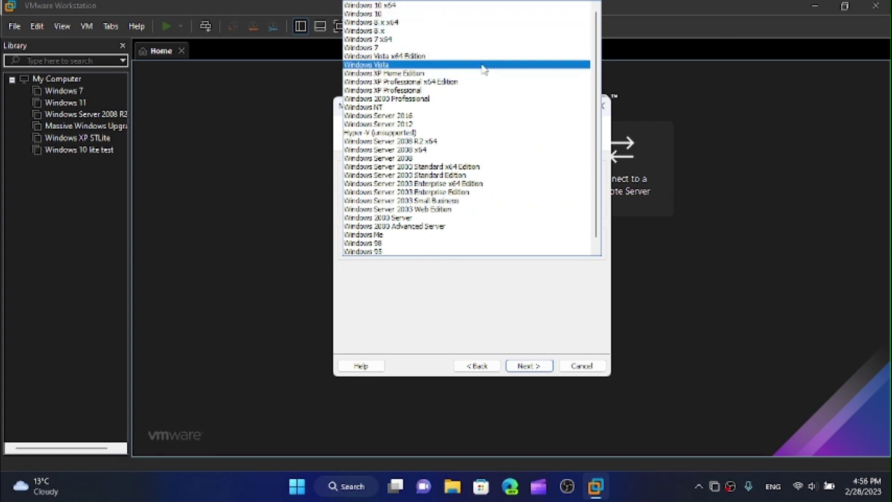
pyautogui.click(414, 116)
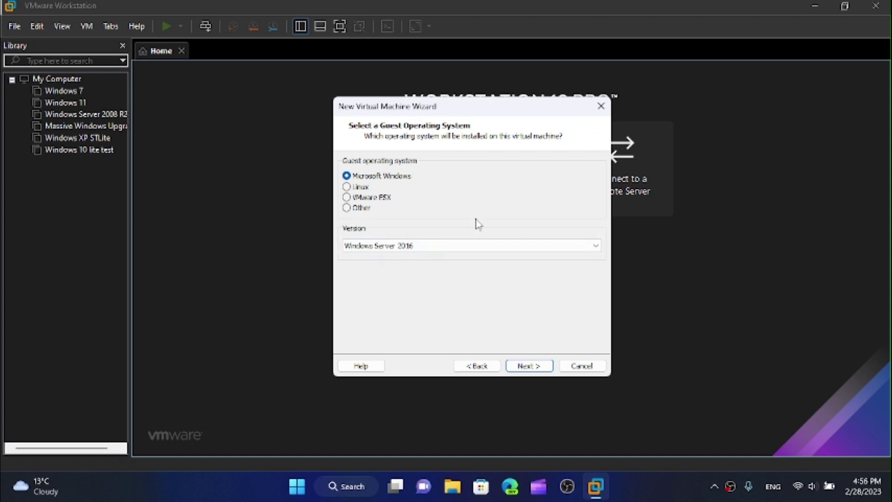
pyautogui.click(530, 365)
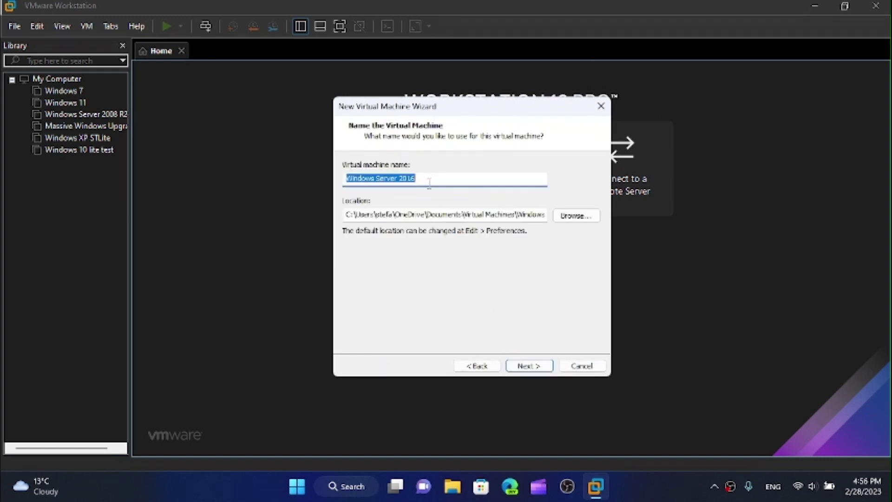
# Name the virtual machine "Massive Server Upgrade (2003-2022)" and keep the proposed location.
pyautogui.write('Massi')
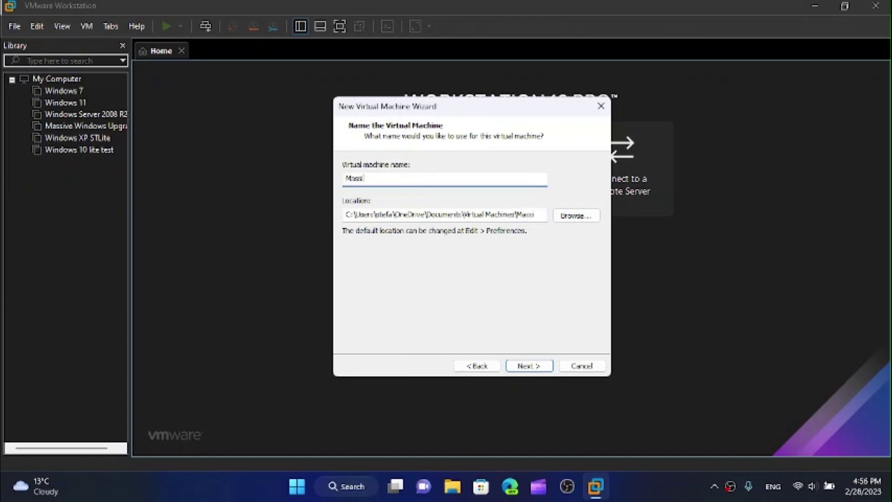
pyautogui.write('ve s')
pyautogui.write('Server')
pyautogui.write('Upgra')
pyautogui.write('de')
pyautogui.write(' (2002')
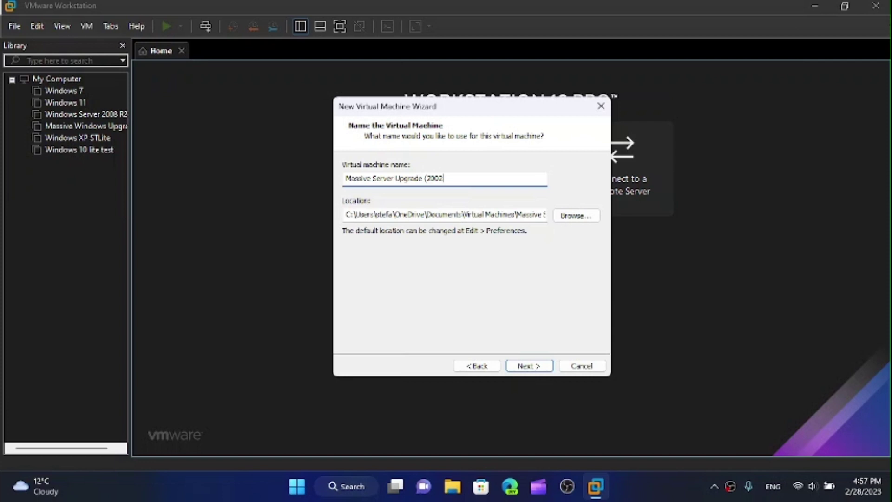
pyautogui.press('BackSpace')
pyautogui.write('3-2022')
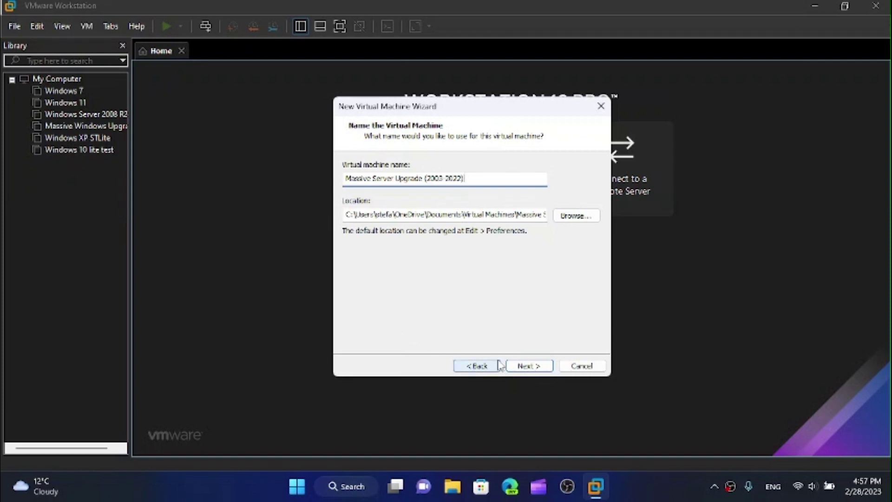
pyautogui.click(522, 368)
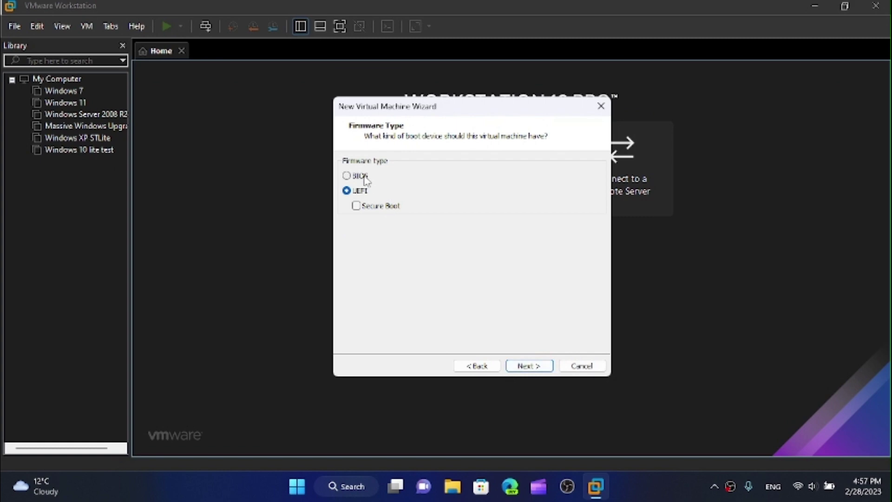
# Choose BIOS as the firmware type and configure one processor with 2 cores.
pyautogui.click(361, 176)
pyautogui.click(535, 361)
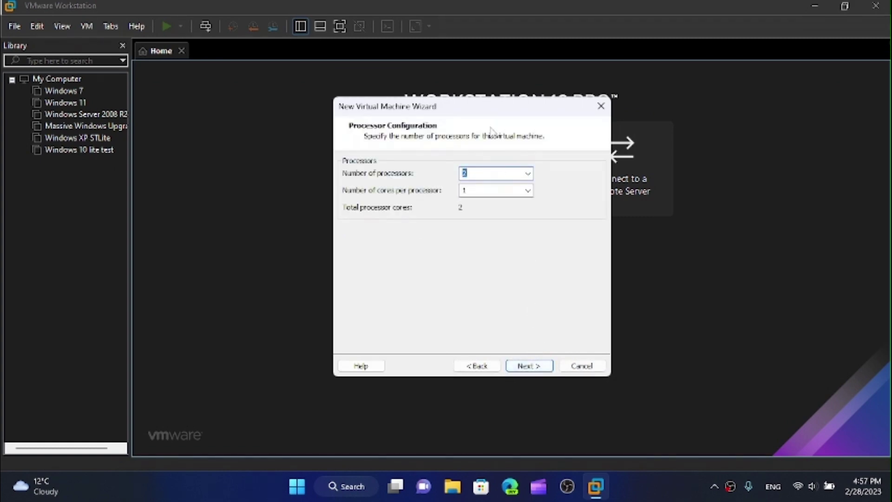
pyautogui.write('1')
pyautogui.click(485, 190)
pyautogui.click(532, 367)
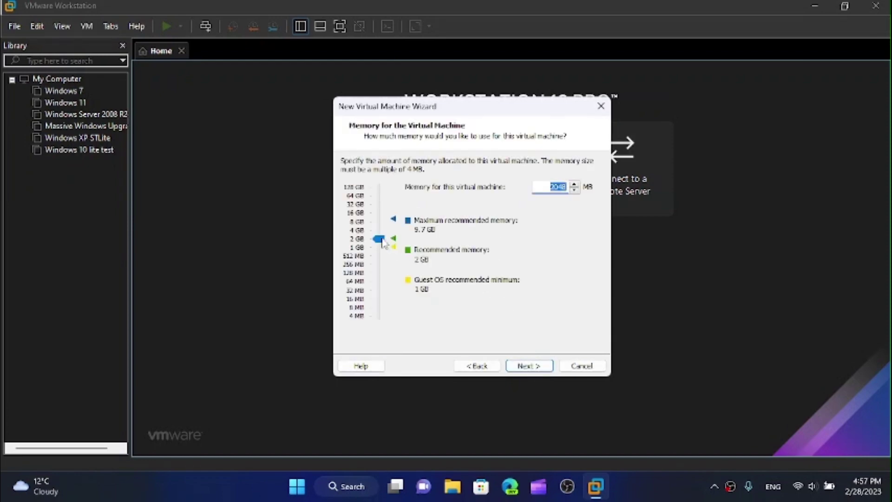
# Accept 2048 MB of memory and NAT networking for the virtual machine.
pyautogui.click(537, 368)
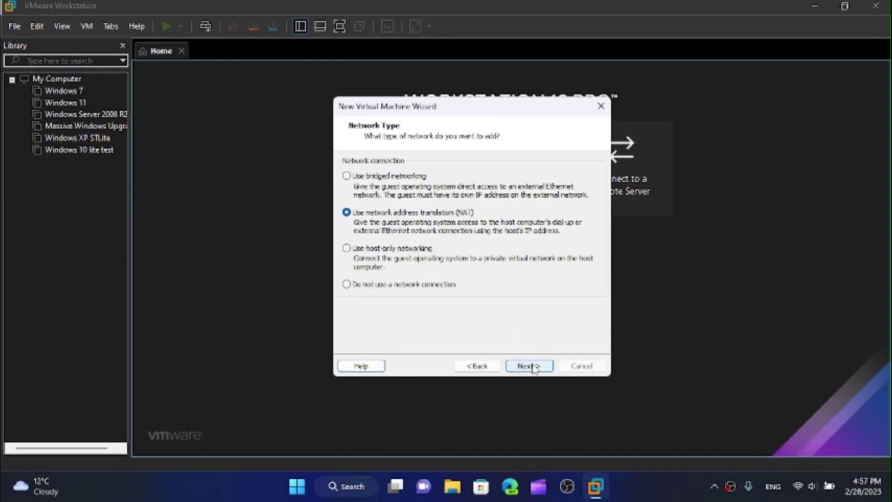
pyautogui.click(532, 367)
pyautogui.click(533, 368)
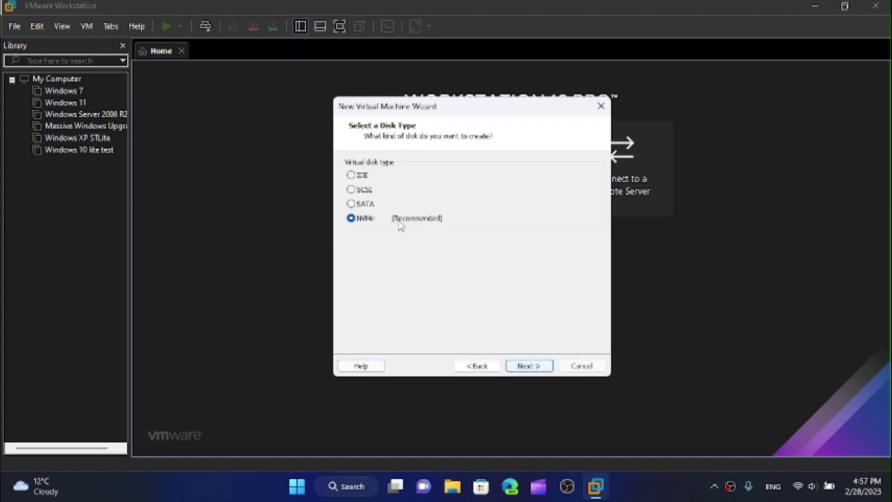
# Create a new 60 GB IDE virtual disk stored as a single file.
pyautogui.click(362, 177)
pyautogui.click(537, 366)
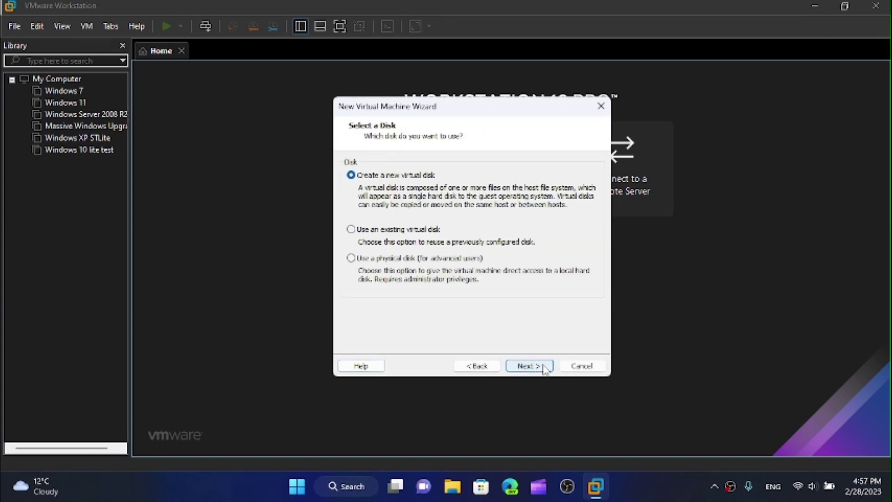
pyautogui.click(534, 365)
pyautogui.click(382, 257)
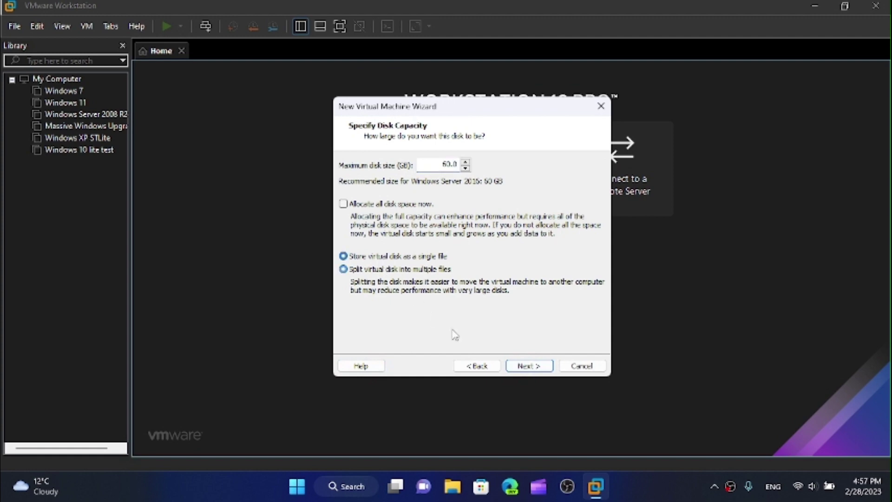
pyautogui.click(516, 366)
pyautogui.click(517, 368)
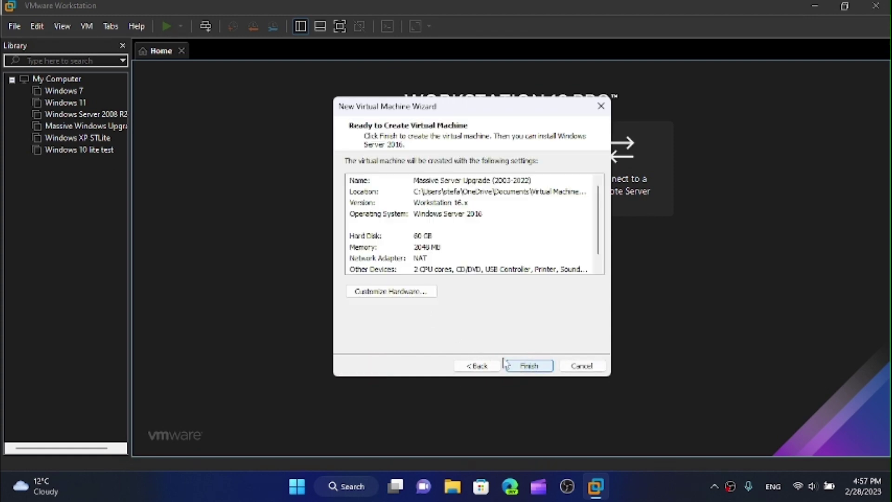
# Customize the hardware so the CD/DVD drive uses the IDE 0:1 device node.
pyautogui.click(423, 297)
pyautogui.click(319, 89)
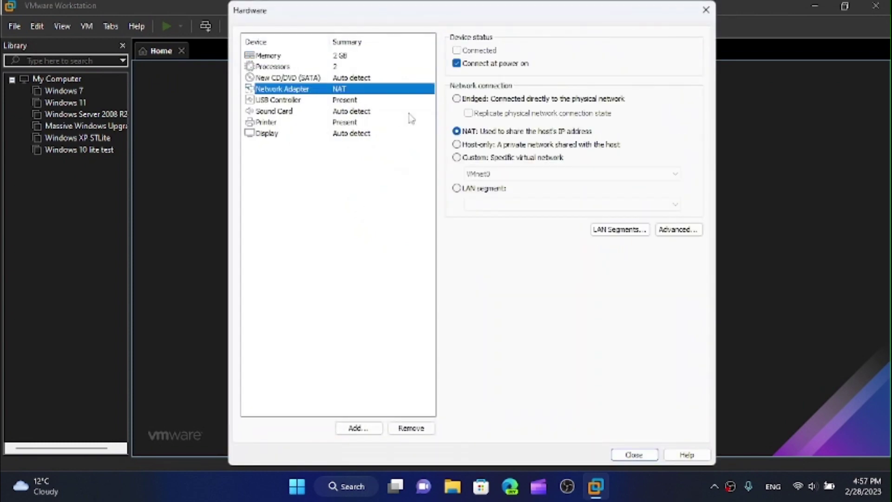
pyautogui.click(328, 78)
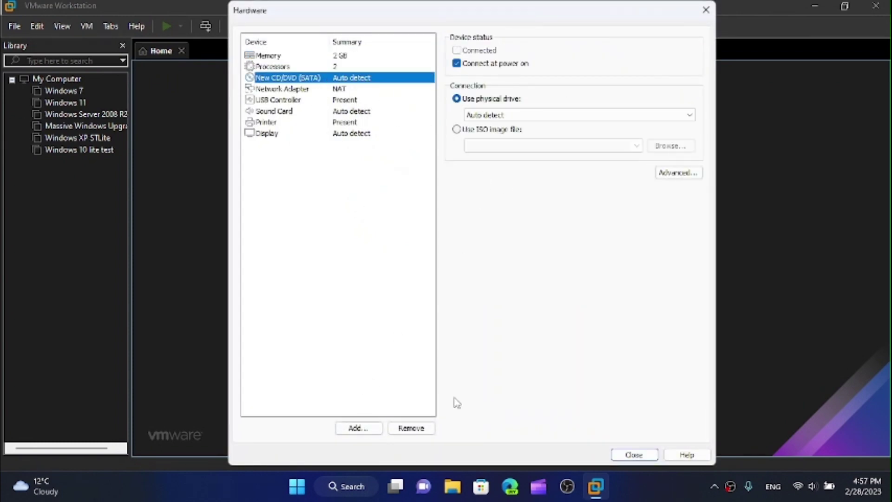
pyautogui.click(678, 173)
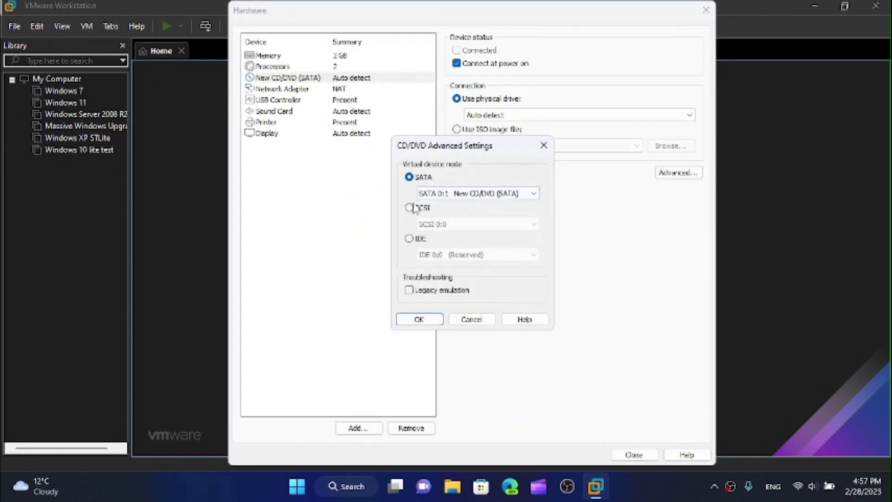
pyautogui.click(409, 238)
pyautogui.click(446, 255)
pyautogui.click(442, 264)
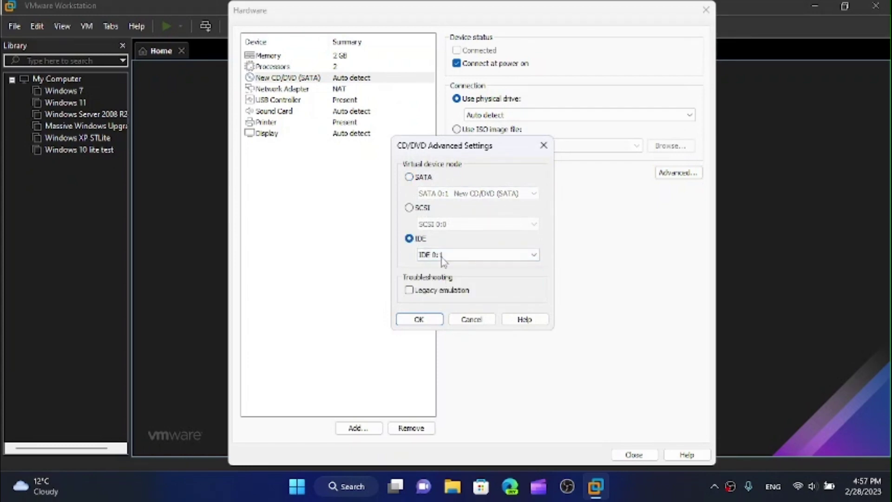
pyautogui.click(428, 319)
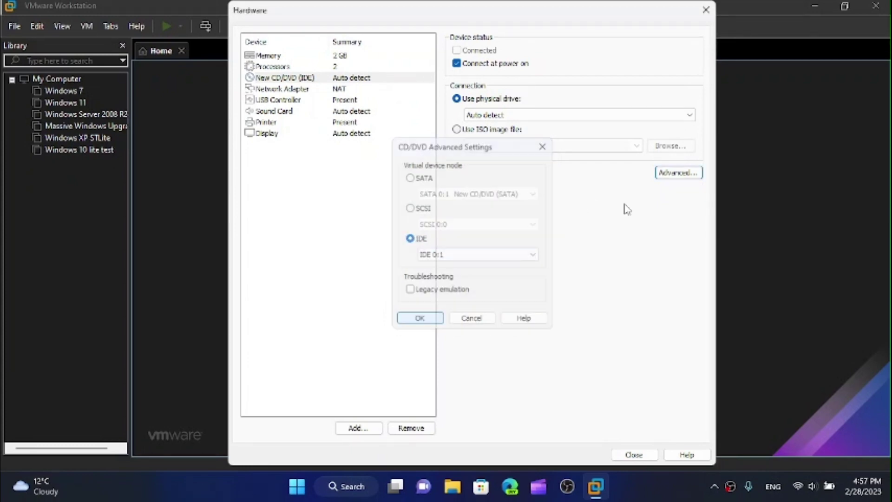
pyautogui.click(664, 178)
pyautogui.click(469, 319)
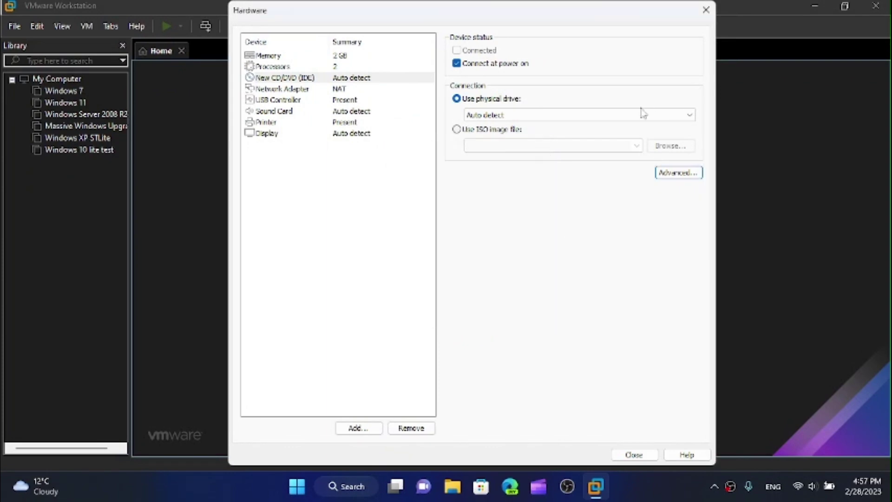
# Attach Windows_Server_2003_R2_Standard_x64_CD1.iso from the Downloads folder to the CD/DVD drive and close the hardware settings.
pyautogui.click(515, 130)
pyautogui.click(658, 146)
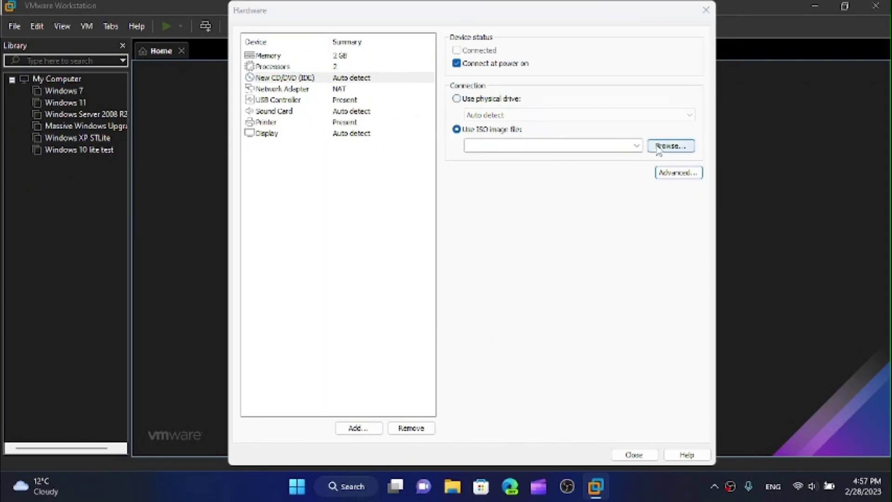
pyautogui.click(287, 179)
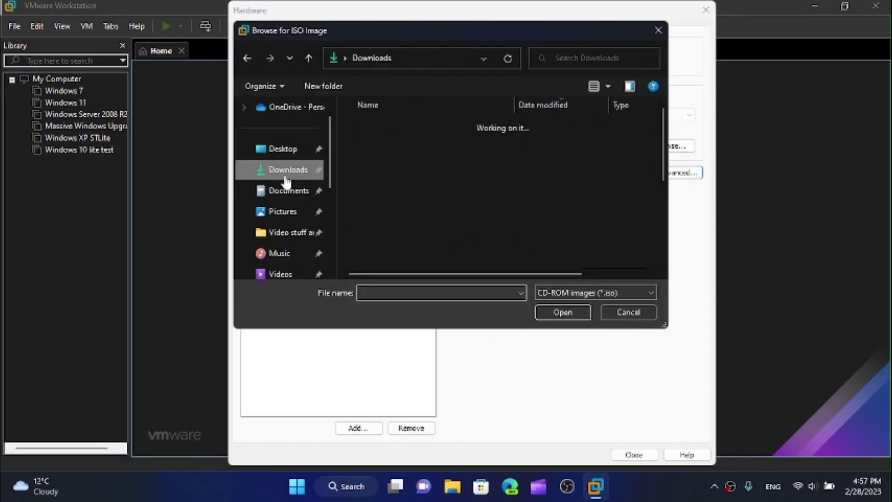
pyautogui.click(389, 145)
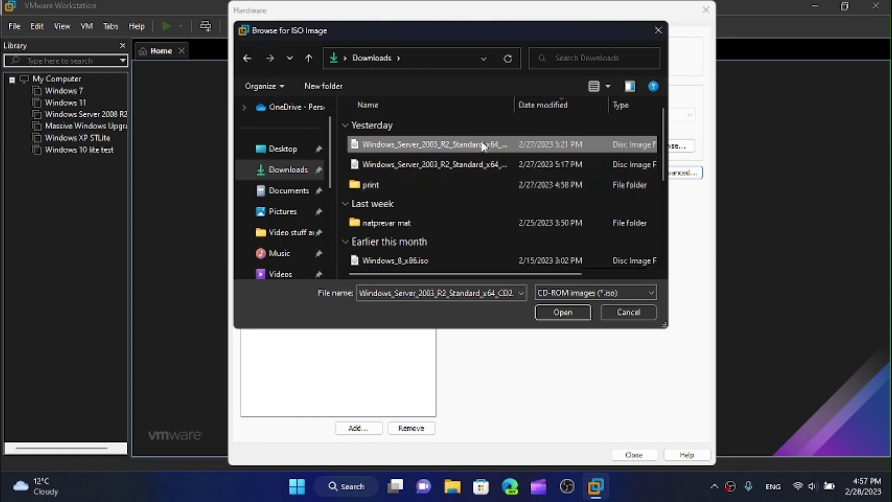
pyautogui.click(513, 109)
pyautogui.doubleClick(515, 105)
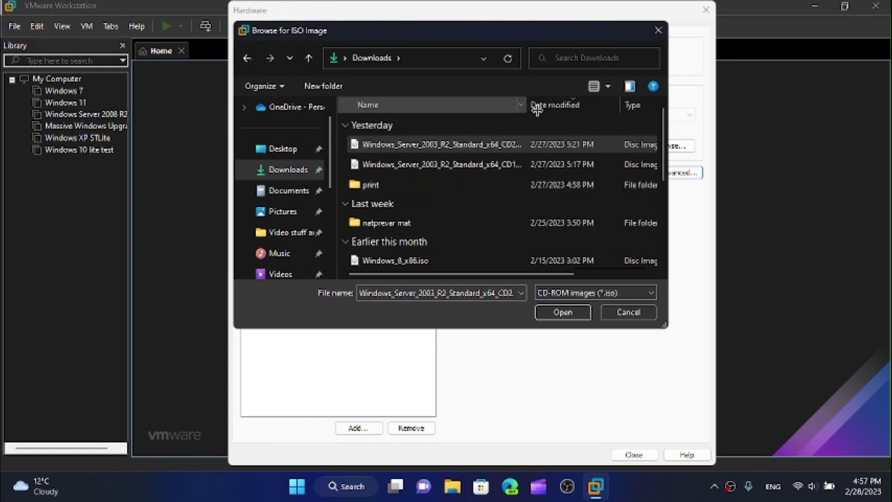
pyautogui.click(531, 163)
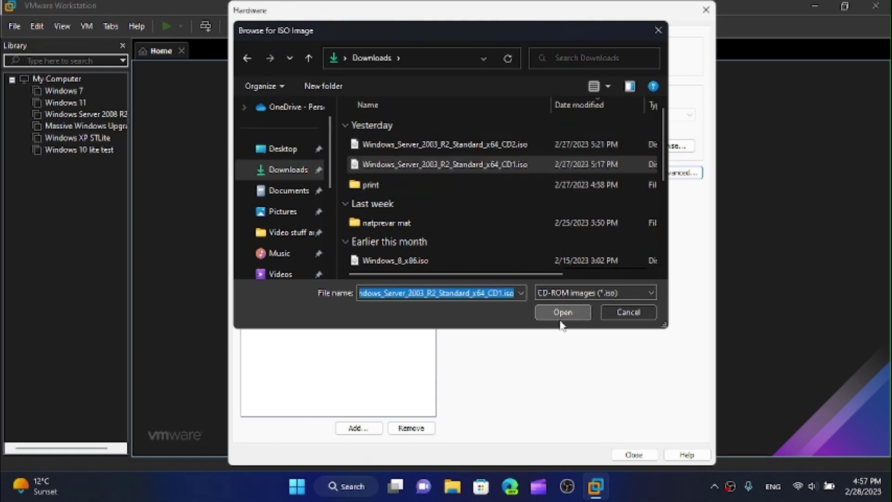
pyautogui.click(562, 314)
pyautogui.click(631, 451)
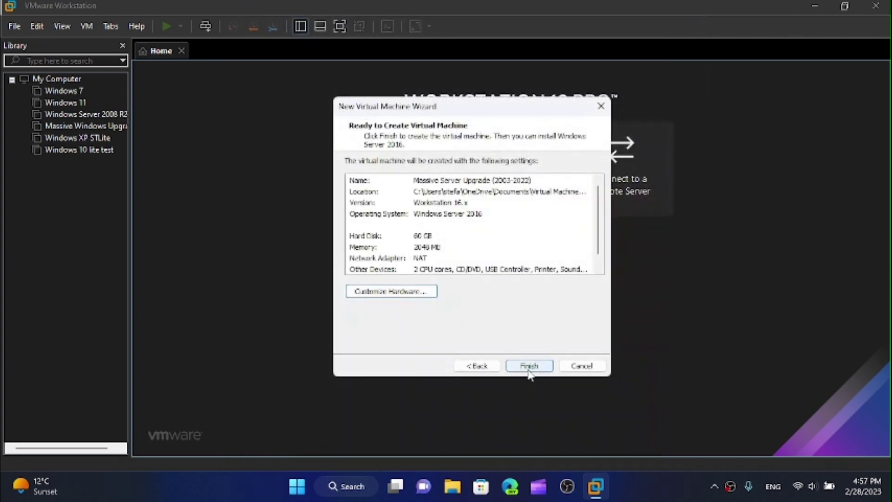
# Finish creating the virtual machine and power it on to boot into the Windows Server 2003 setup.
pyautogui.click(530, 366)
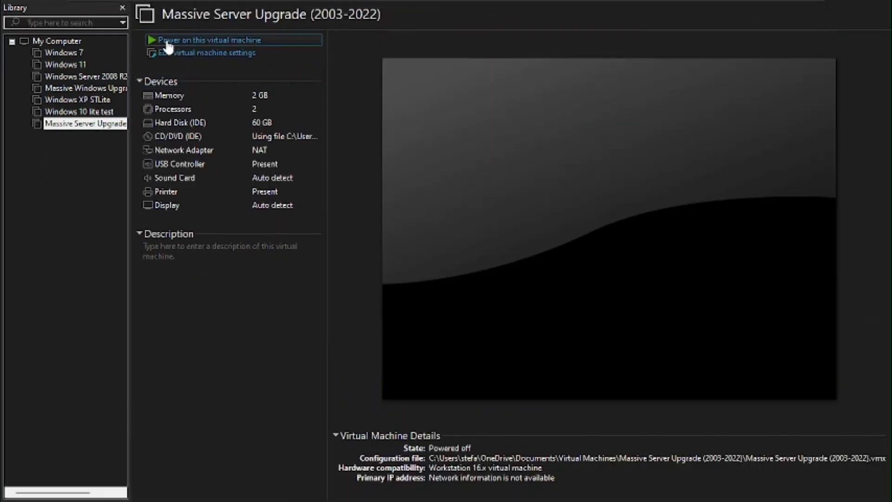
pyautogui.click(166, 84)
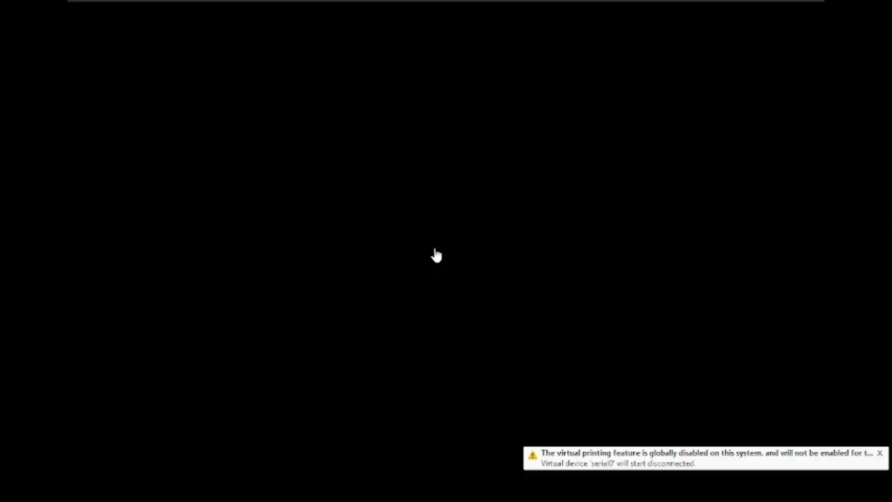
pyautogui.click(437, 256)
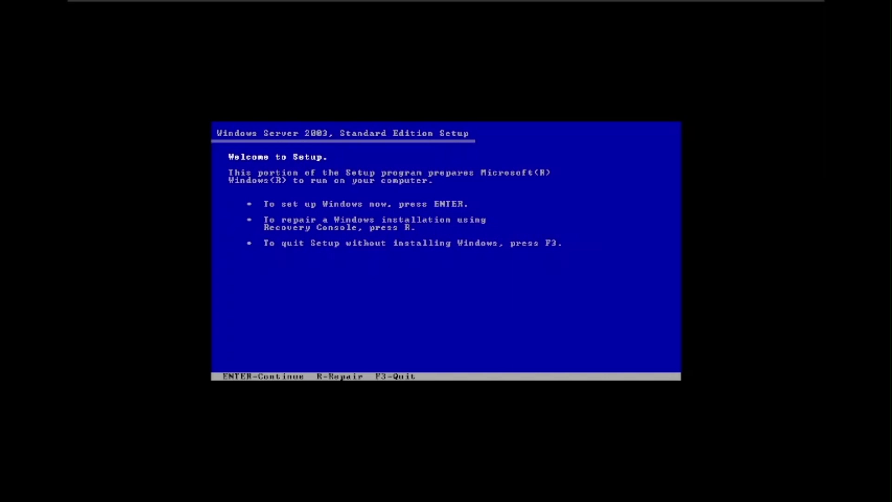
# Accept the license agreement and install Windows on the unpartitioned space, formatting the new partition with NTFS (Quick).
pyautogui.press('Return')
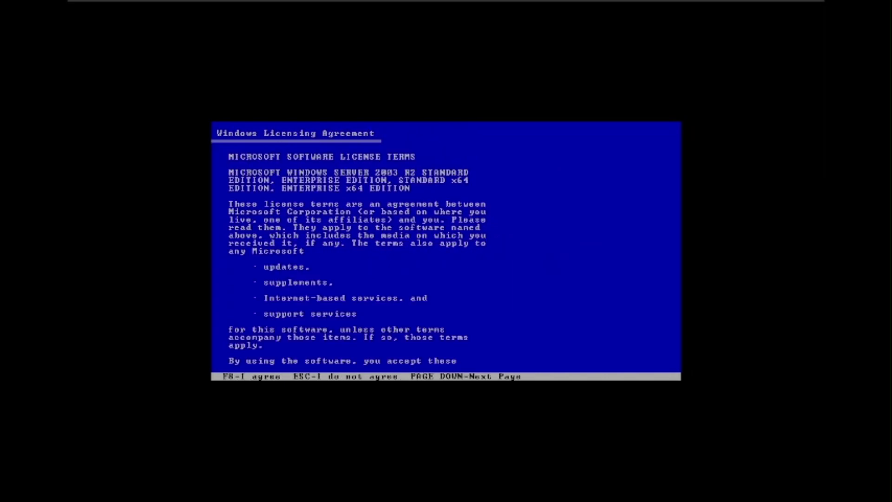
pyautogui.press('F8')
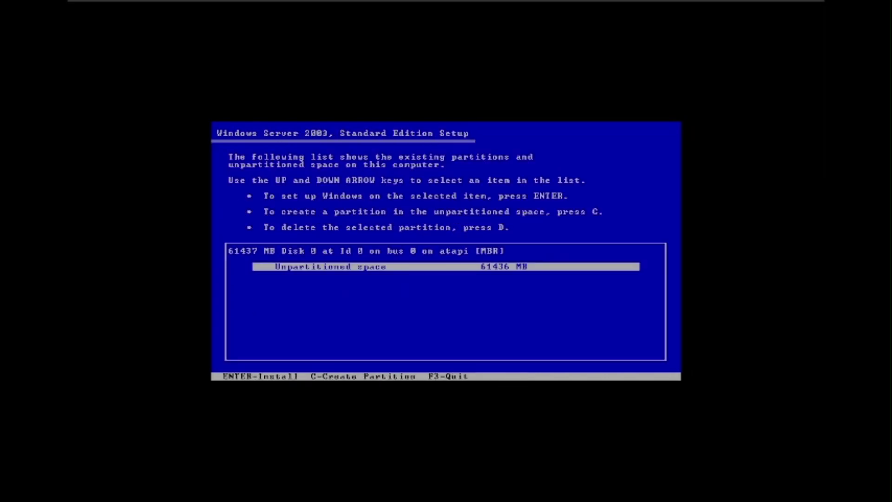
pyautogui.press('Return')
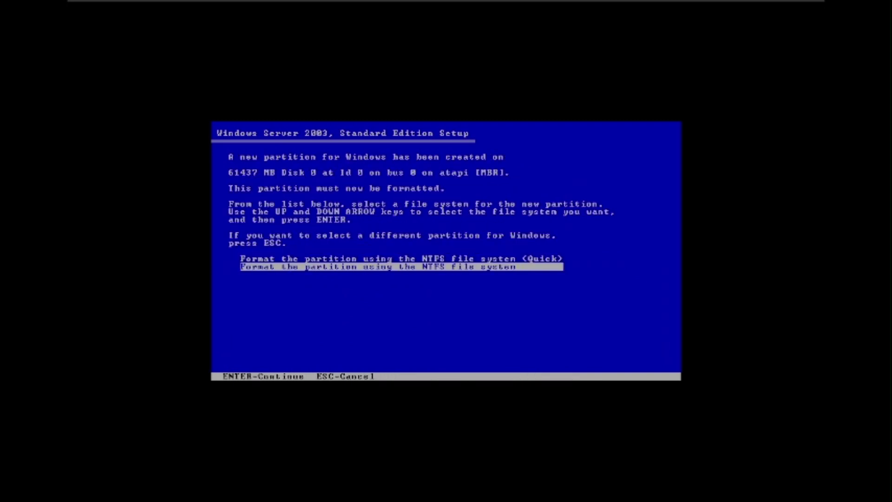
pyautogui.click(362, 207)
pyautogui.press('Up')
pyautogui.press('Return')
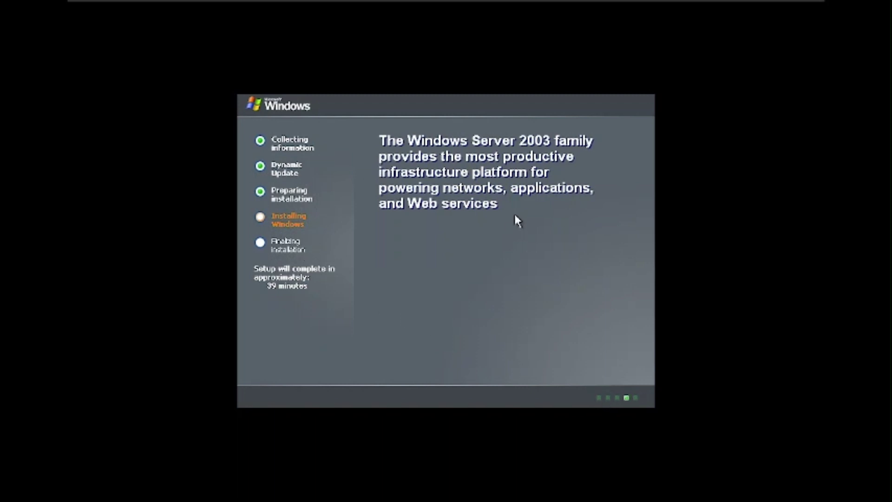
pyautogui.hotkey('ctrl', 'alt')
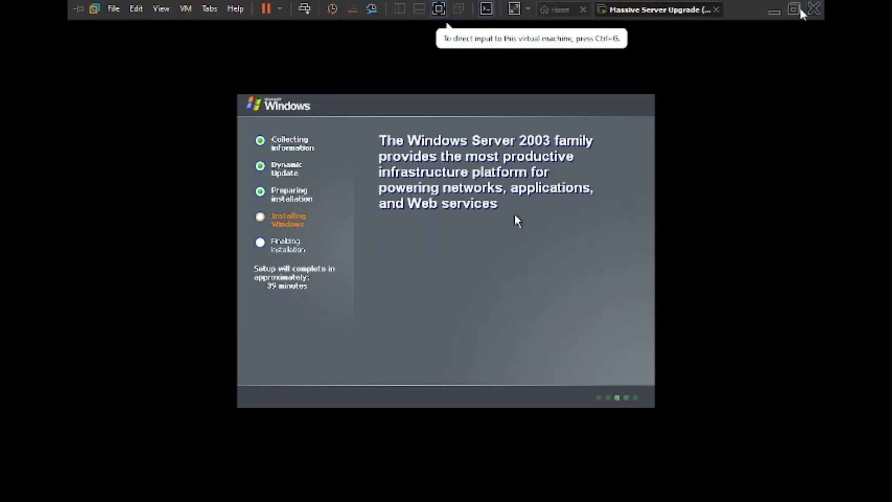
pyautogui.click(800, 10)
pyautogui.click(715, 487)
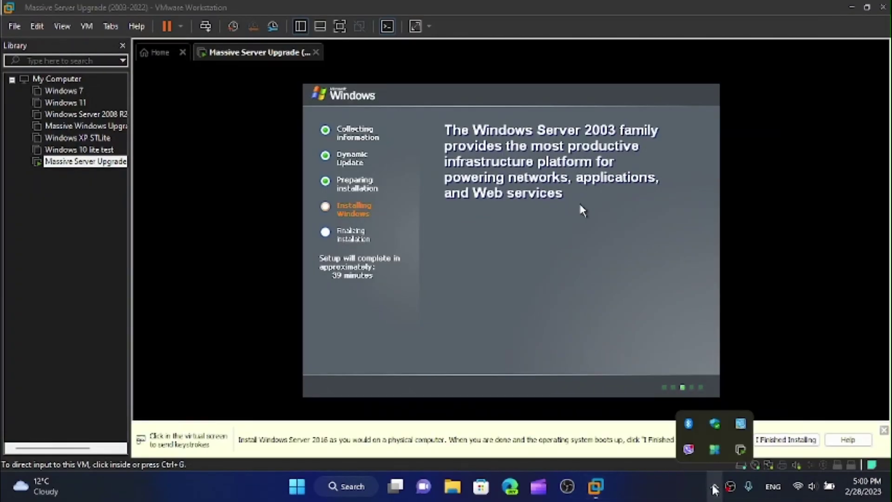
pyautogui.rightClick(689, 423)
pyautogui.click(673, 398)
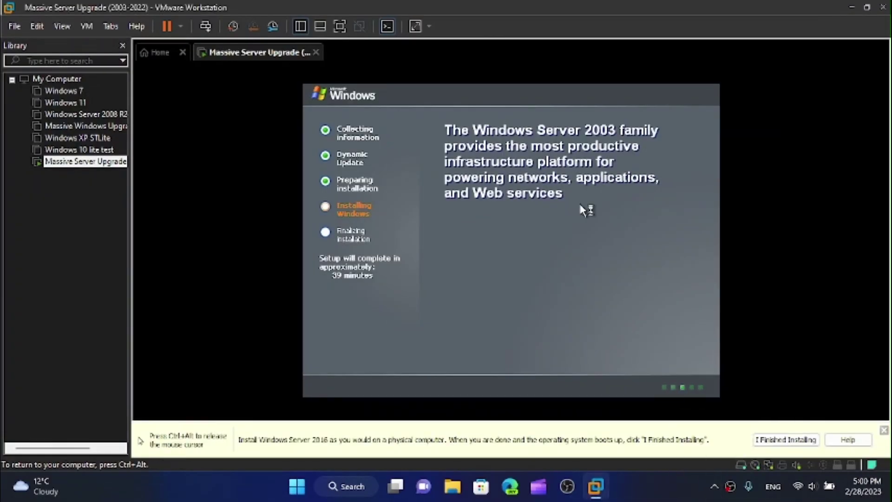
pyautogui.hotkey('ctrl', 'alt')
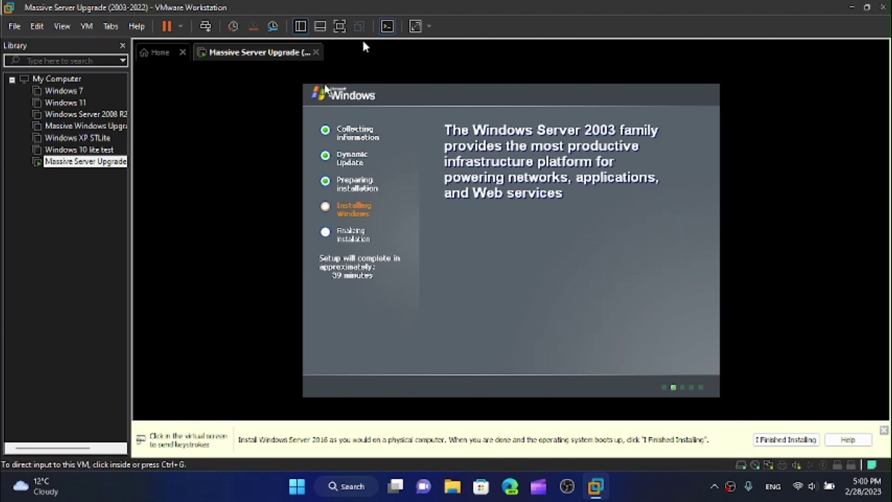
pyautogui.hotkey('ctrl', 'alt', 'Return')
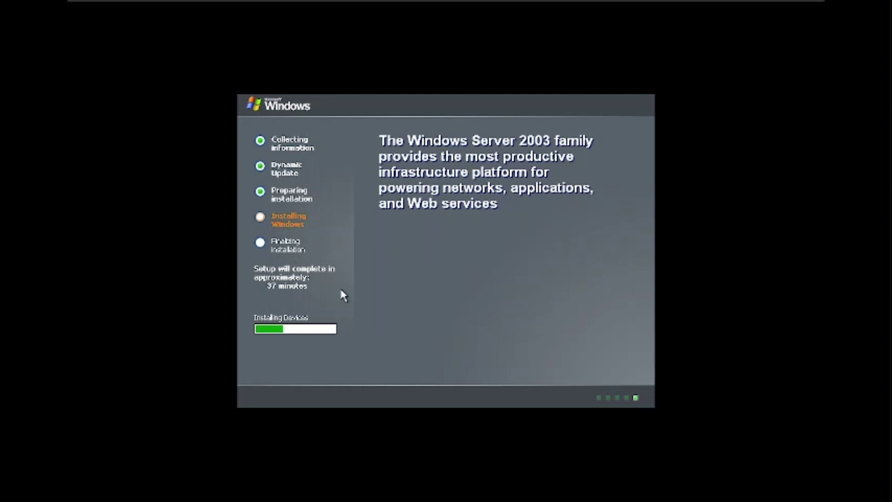
# Open a command prompt during setup and run taskmgr to launch Task Manager.
pyautogui.hotkey('shift', 'F10')
pyautogui.write('taskmgr')
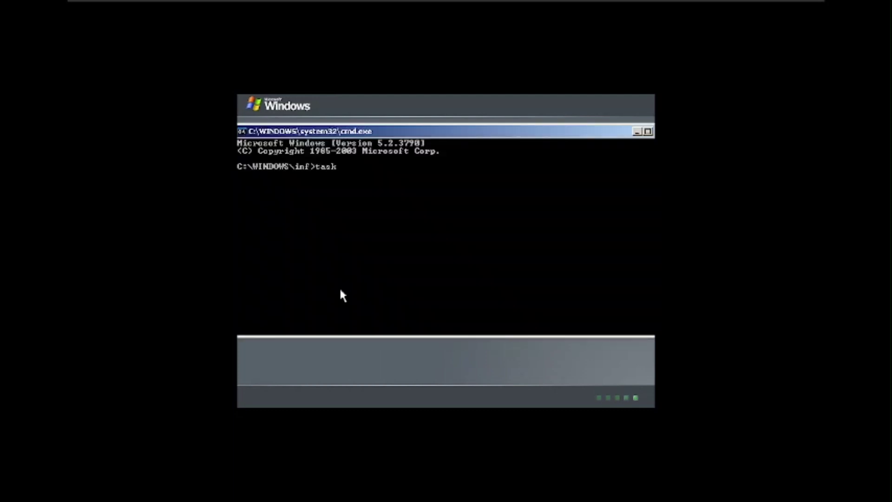
pyautogui.press('Return')
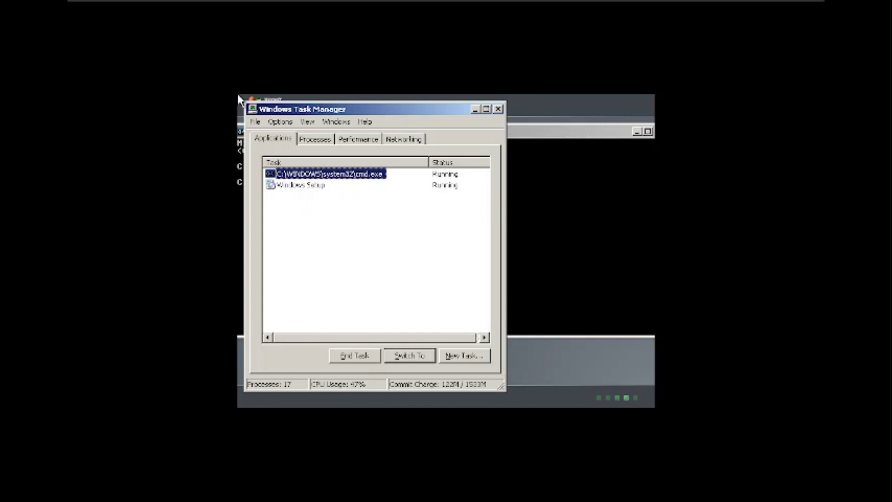
# Examine the CPU and memory usage on Task Manager's Performance page.
pyautogui.press('Right')
pyautogui.press('Tab')
pyautogui.press('Tab')
pyautogui.press('Tab')
pyautogui.press('Tab')
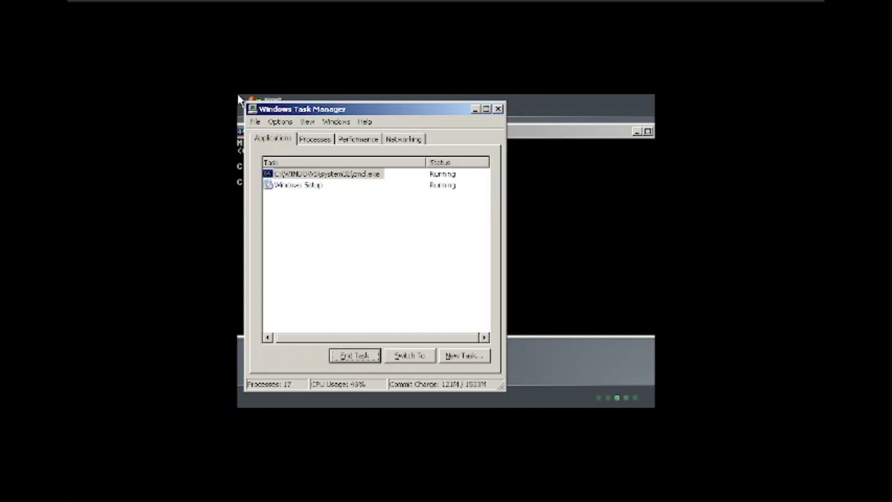
pyautogui.press('Right')
pyautogui.press('Right')
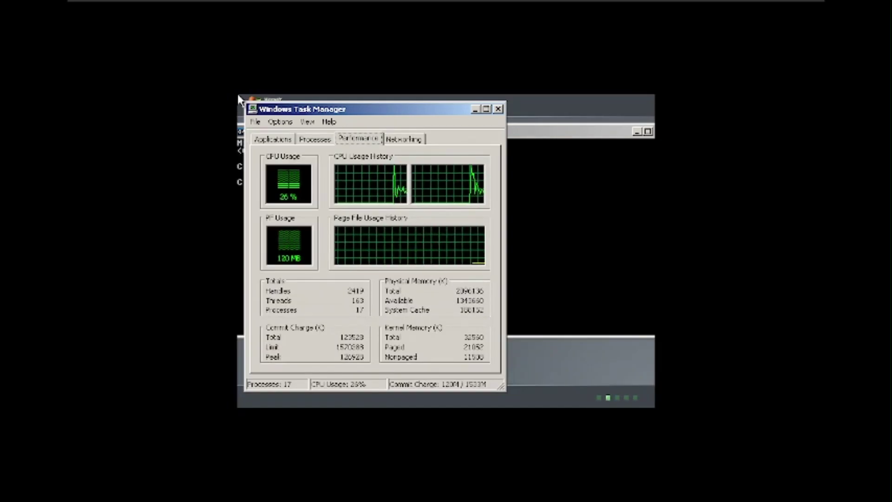
# Close Task Manager and exit the command prompt to return to the setup screen.
pyautogui.hotkey('alt', 'F4')
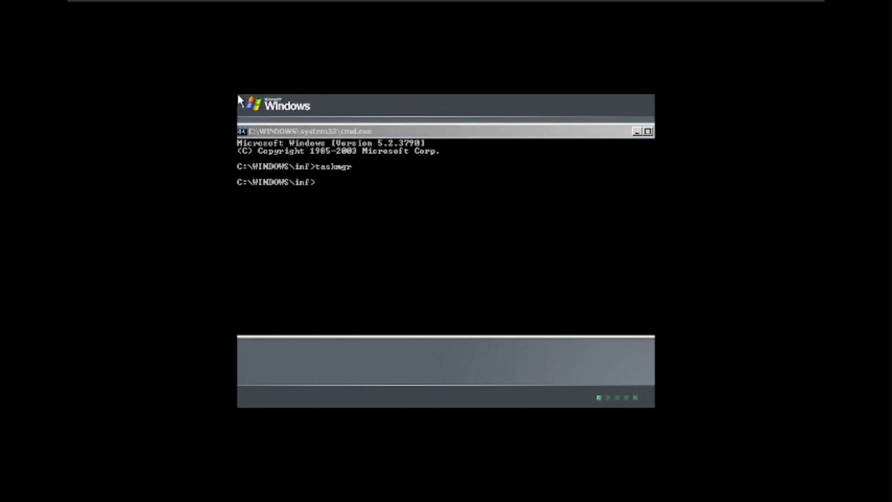
pyautogui.write('exit')
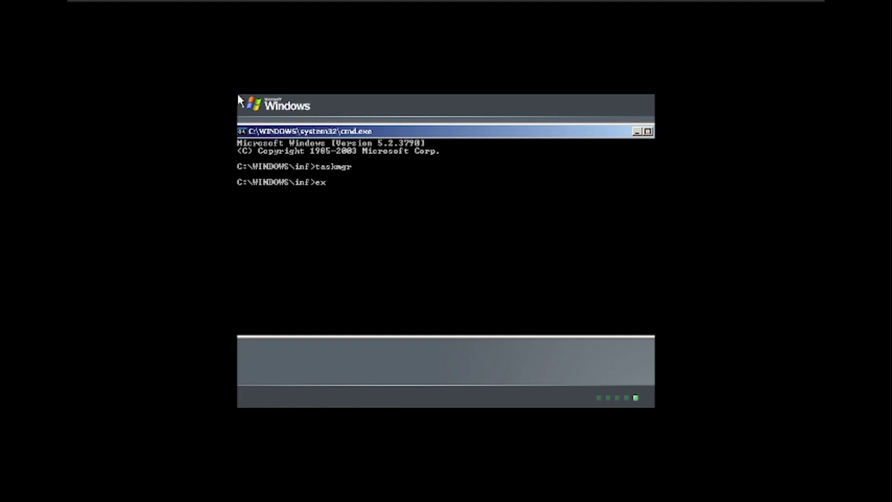
pyautogui.press('Return')
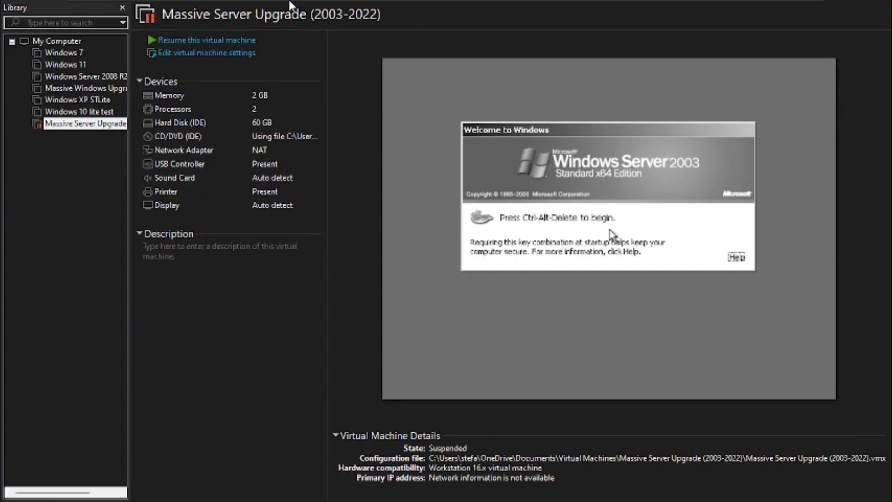
# Resume the suspended Massive Server Upgrade (2003-2022) virtual machine and log on to Windows Server 2003.
pyautogui.click(211, 40)
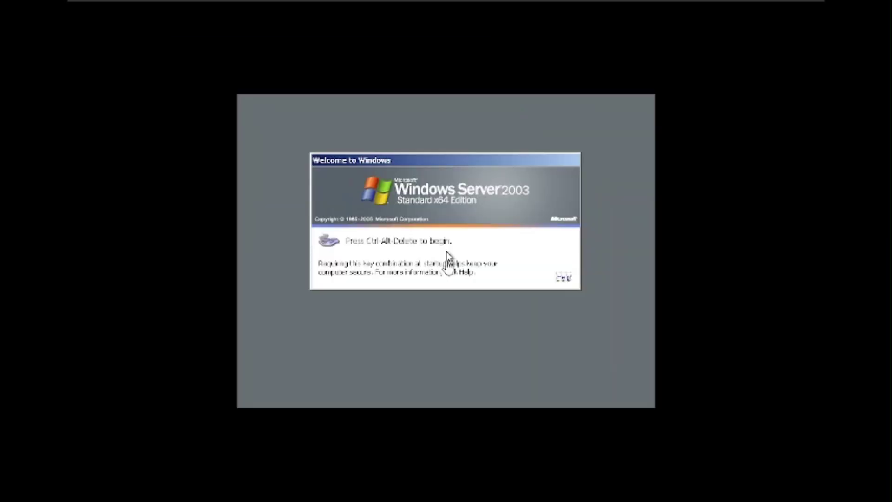
pyautogui.click(447, 255)
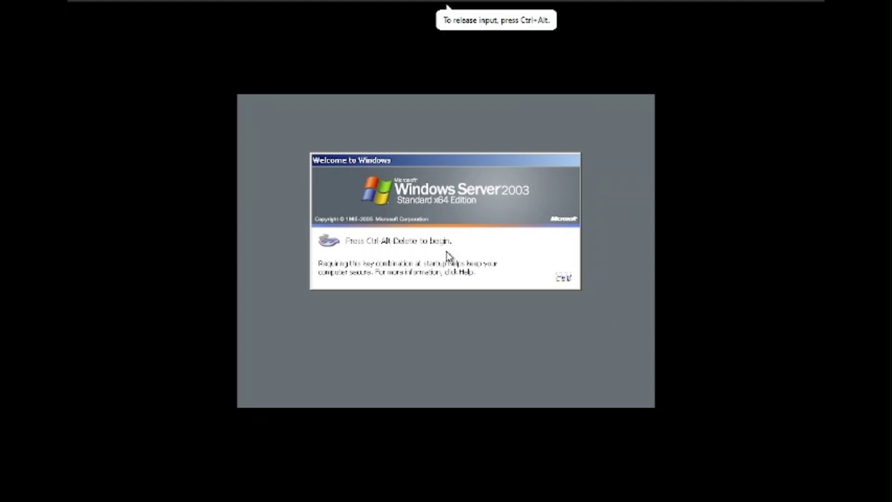
pyautogui.hotkey('ctrl', 'alt', 'Delete')
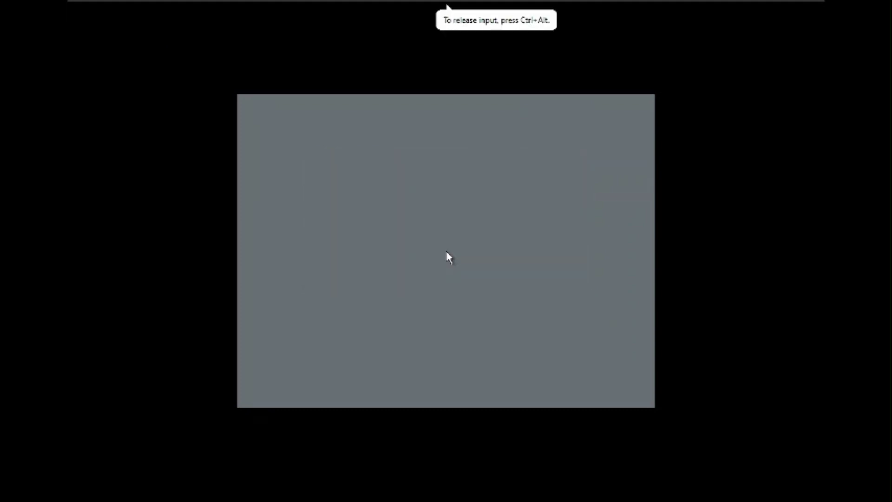
pyautogui.press('Return')
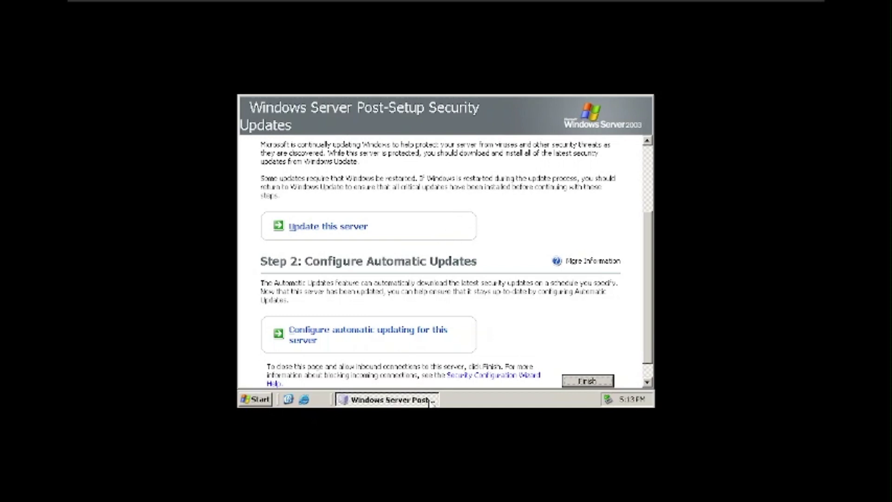
# Finish the Post-Setup Security Updates page without updating and close Manage Your Server.
pyautogui.click(590, 381)
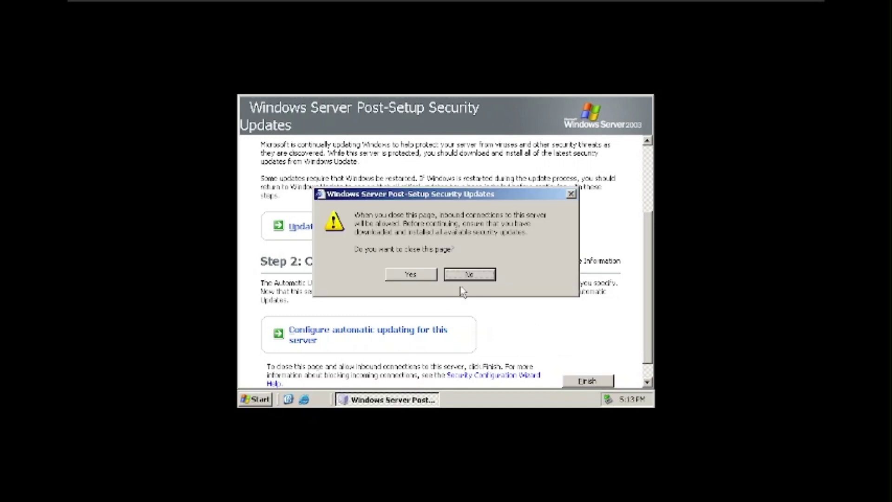
pyautogui.click(422, 276)
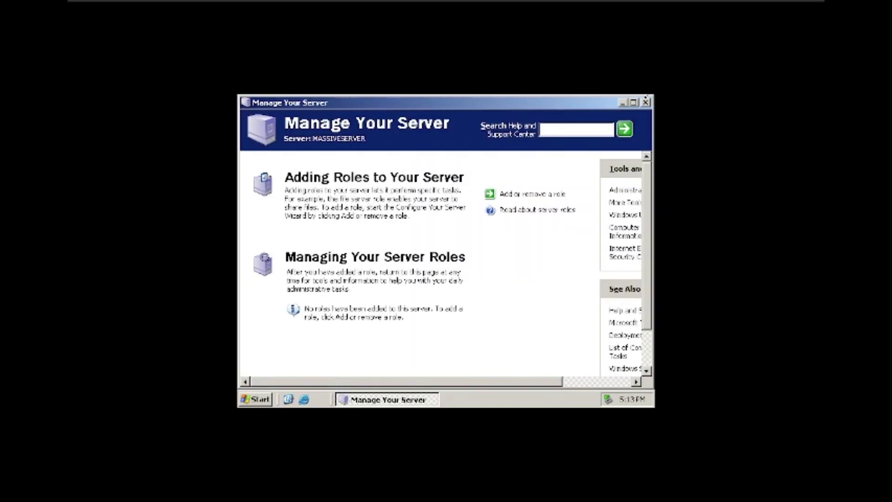
pyautogui.click(647, 103)
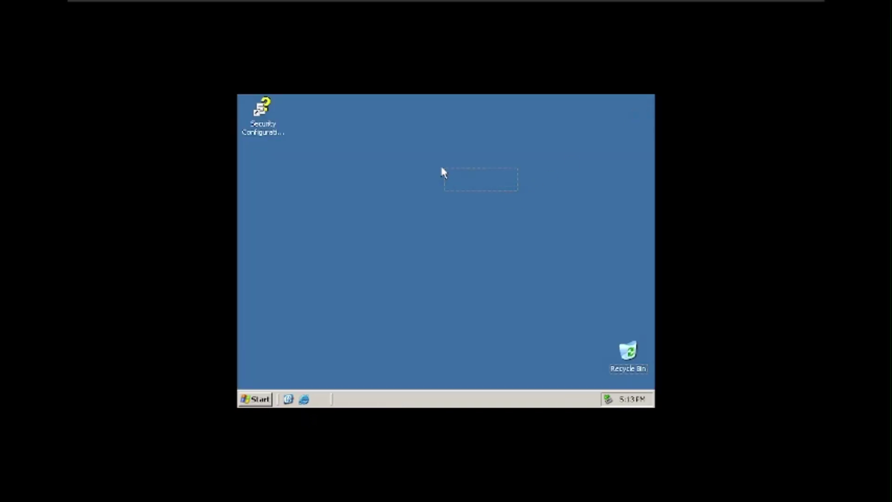
# Open the desktop's Display Properties and show the screen resolution settings.
pyautogui.moveTo(259, 116); pyautogui.dragTo(285, 135)
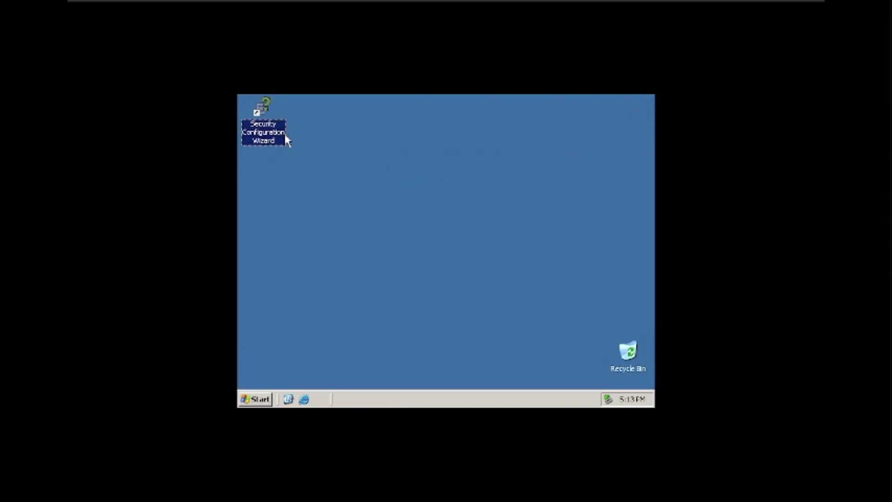
pyautogui.rightClick(345, 236)
pyautogui.click(367, 311)
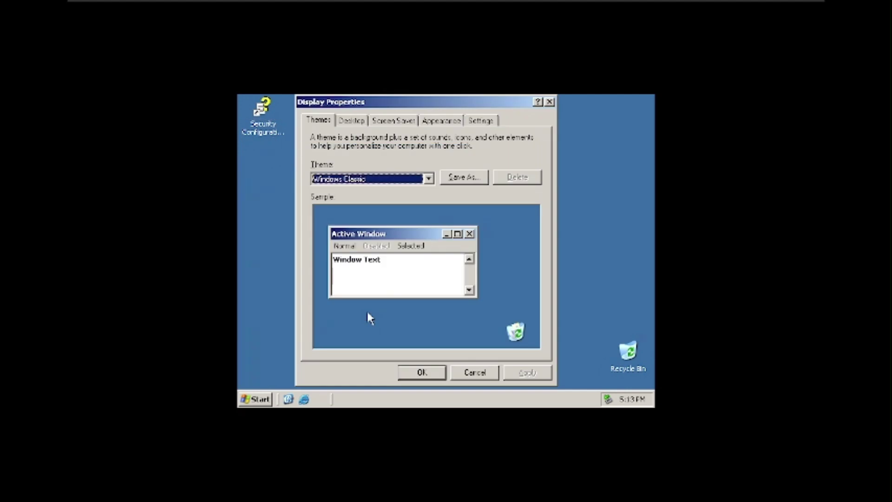
pyautogui.click(441, 120)
pyautogui.click(481, 120)
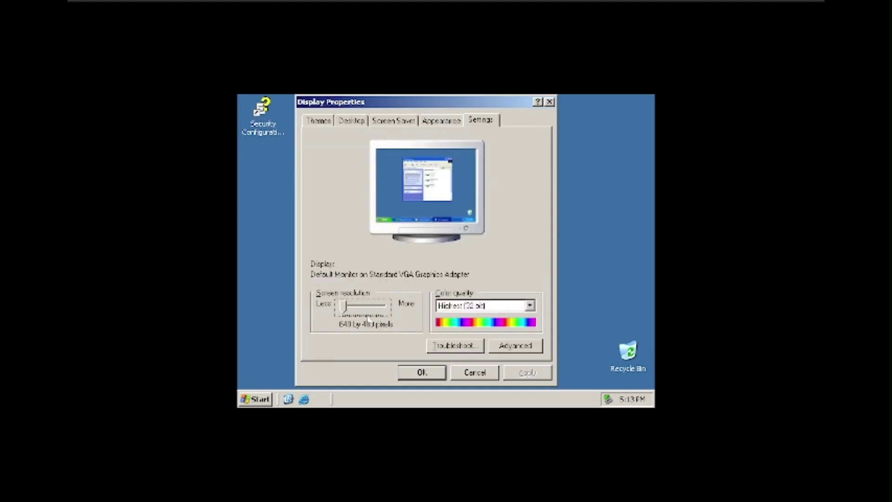
# Apply a screen resolution of 1024 by 768 pixels and keep the new settings.
pyautogui.moveTo(343, 306); pyautogui.dragTo(349, 306)
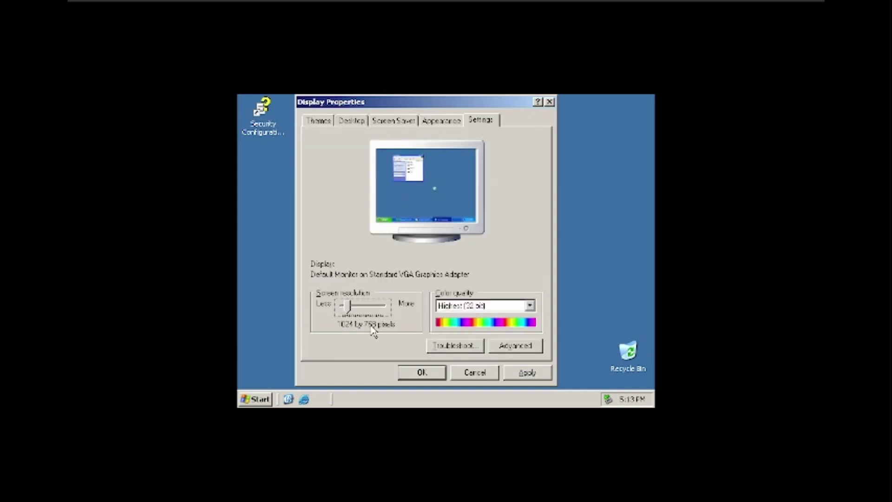
pyautogui.click(527, 371)
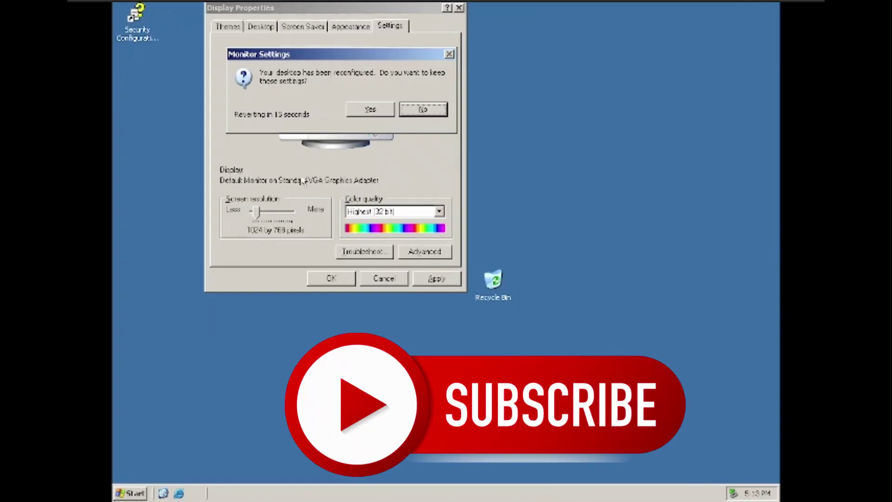
pyautogui.click(358, 110)
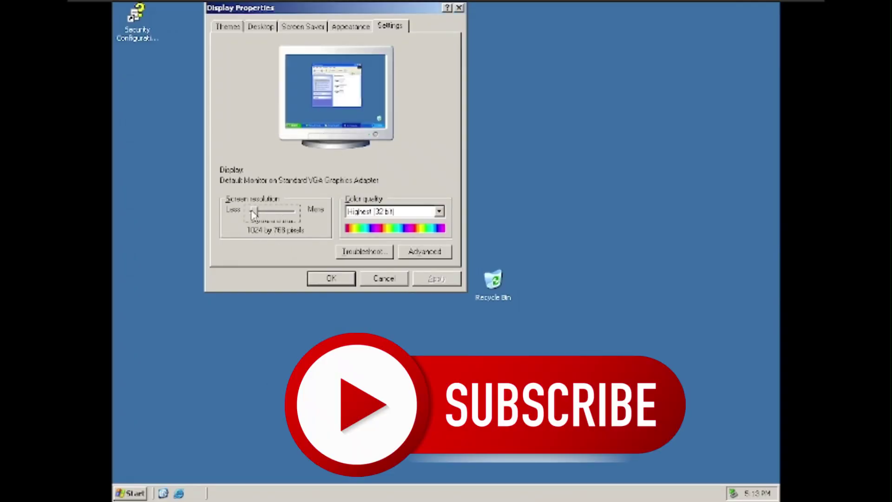
# Set the screen resolution to 800 by 600 pixels, keep the settings, and close Display Properties.
pyautogui.moveTo(254, 213); pyautogui.dragTo(256, 214)
pyautogui.click(436, 279)
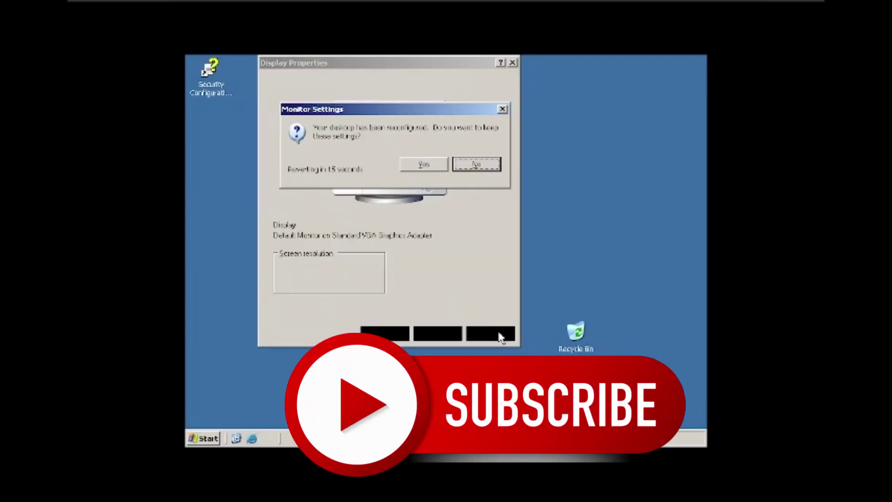
pyautogui.click(416, 165)
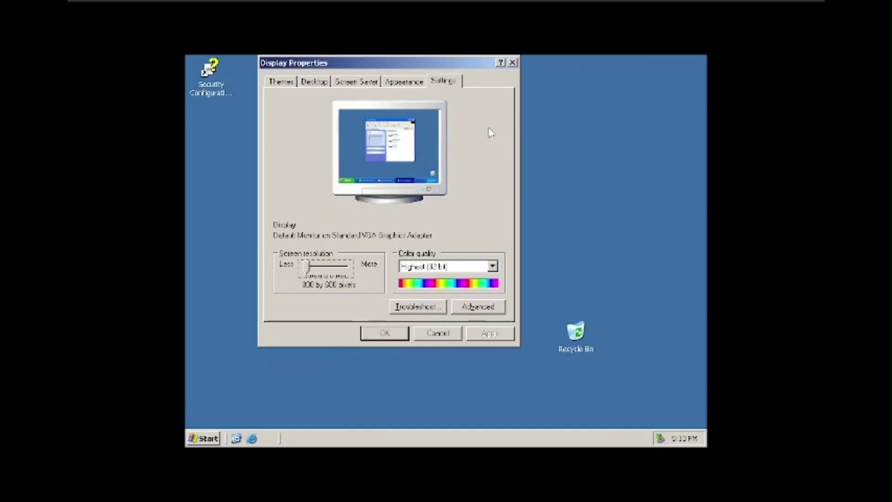
pyautogui.click(442, 334)
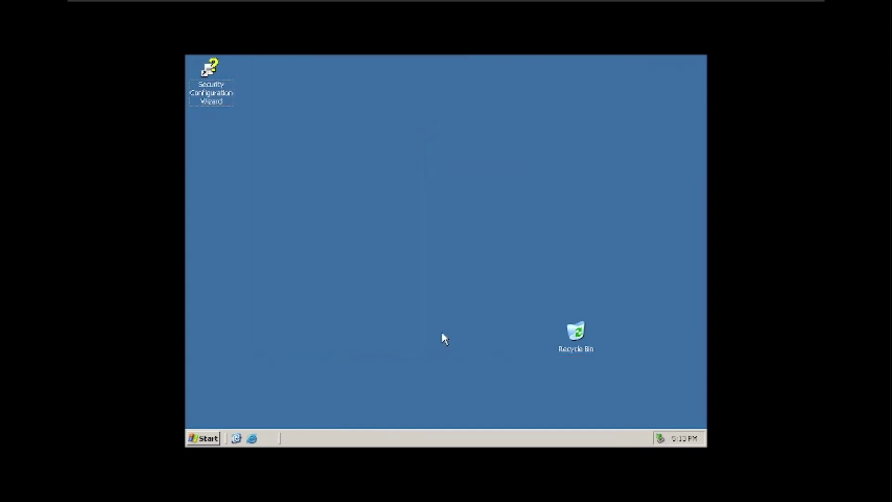
# Move the Recycle Bin to the desktop's lower-right corner and place the Security Configuration Wizard shortcut above it.
pyautogui.moveTo(583, 335); pyautogui.dragTo(616, 357)
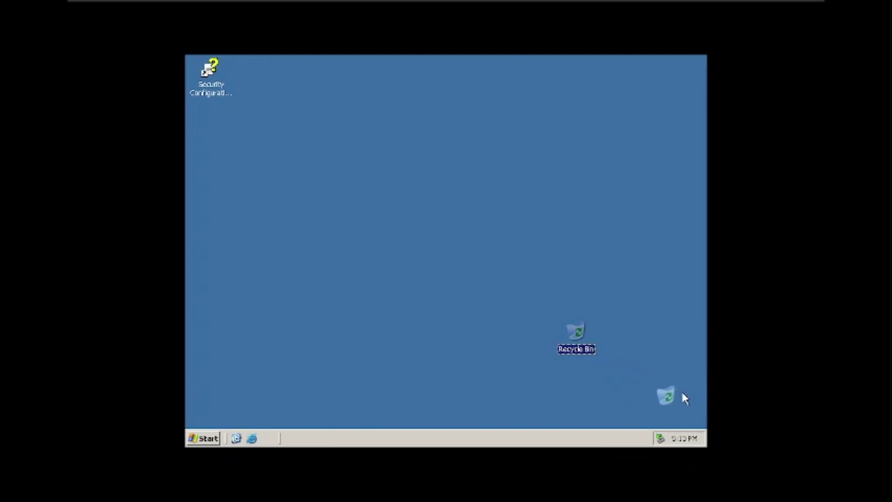
pyautogui.moveTo(685, 399); pyautogui.dragTo(688, 397)
pyautogui.moveTo(206, 74); pyautogui.dragTo(465, 197)
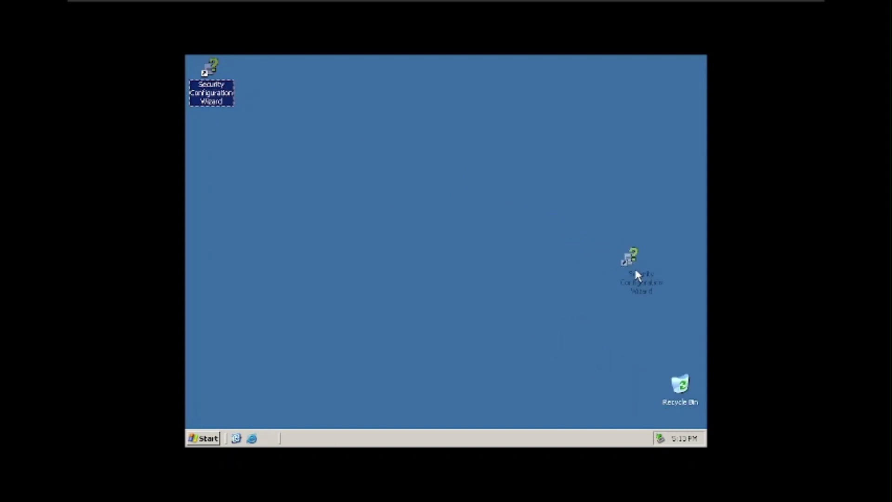
pyautogui.moveTo(662, 290); pyautogui.dragTo(663, 290)
# Create a text document on the desktop, name it upgrade_log without an extension, and open it in Notepad.
pyautogui.rightClick(342, 196)
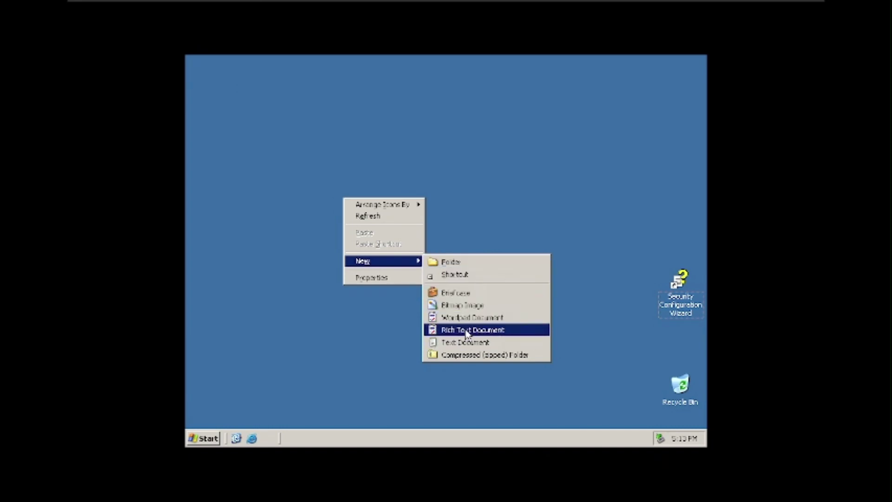
pyautogui.click(463, 342)
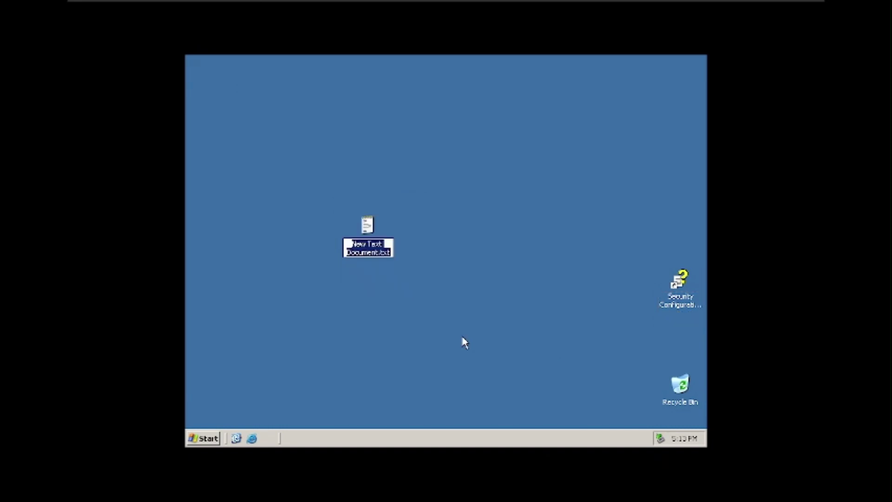
pyautogui.write('upgra')
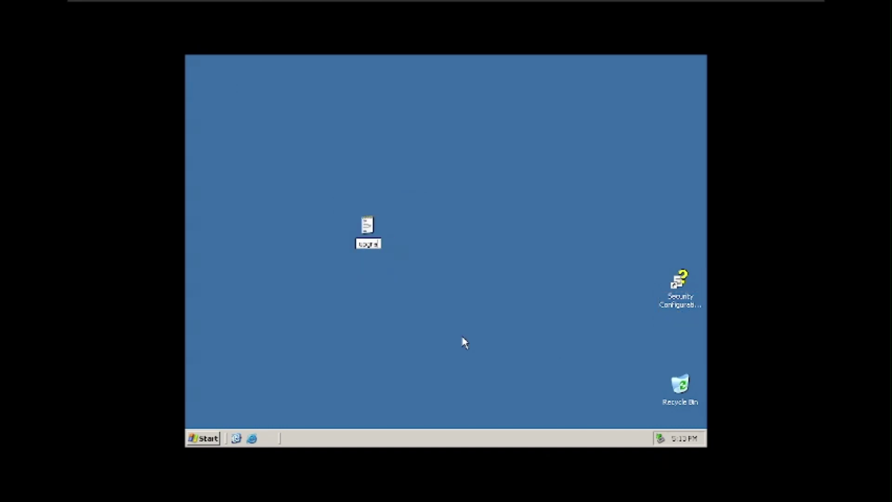
pyautogui.write('de_log')
pyautogui.press('Return')
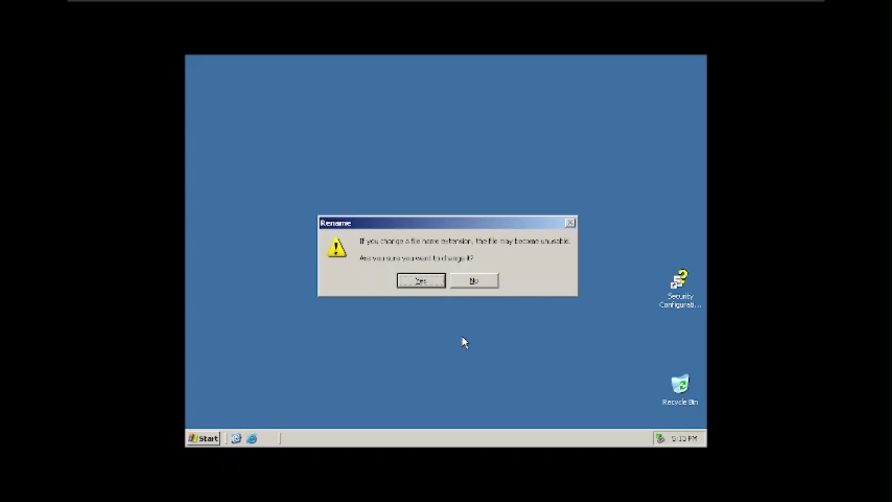
pyautogui.press('Return')
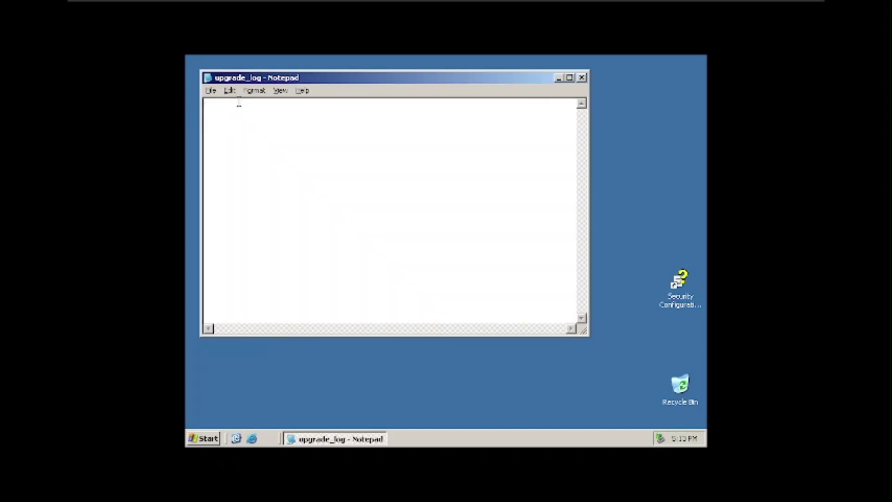
# Write the opening line "Hello I am Starting this document in Windows Server 2003" in the upgrade_log file.
pyautogui.write('Hello I am Starting this do')
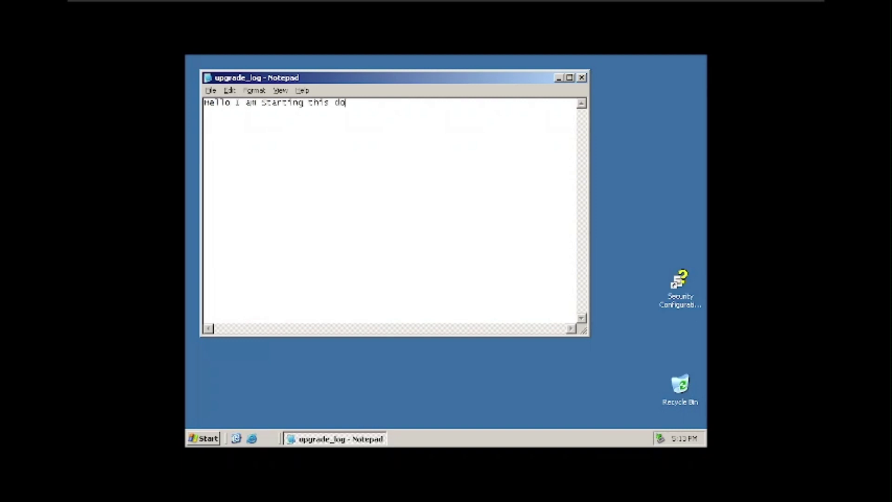
pyautogui.write('cument in windows s')
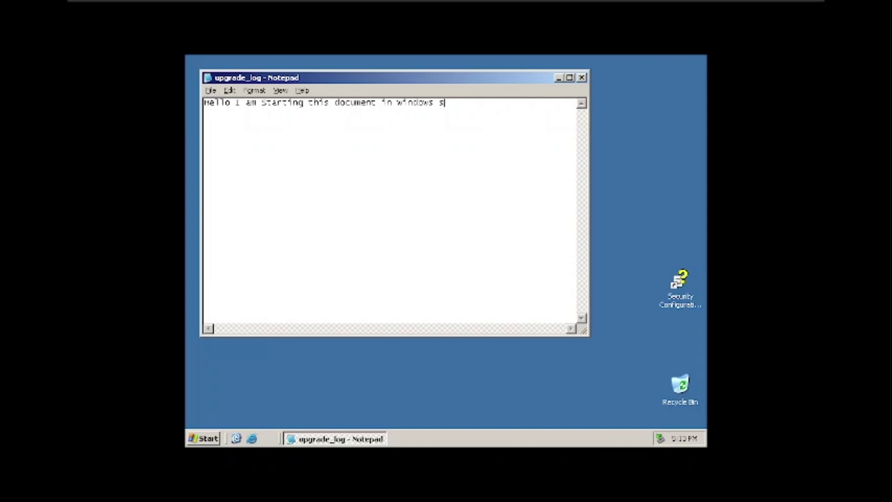
pyautogui.write('erve')
pyautogui.write('ver 2003')
# Add the log entry "5:14 PM 28.02.2023 - Installed Windows Server 2003!" below the opening line.
pyautogui.write('5:14 PM')
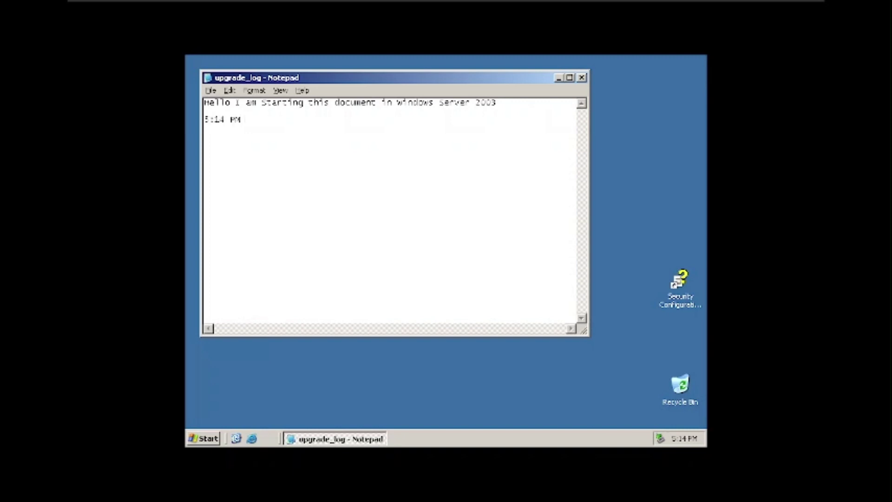
pyautogui.write(' 28.02.2023 - Installed')
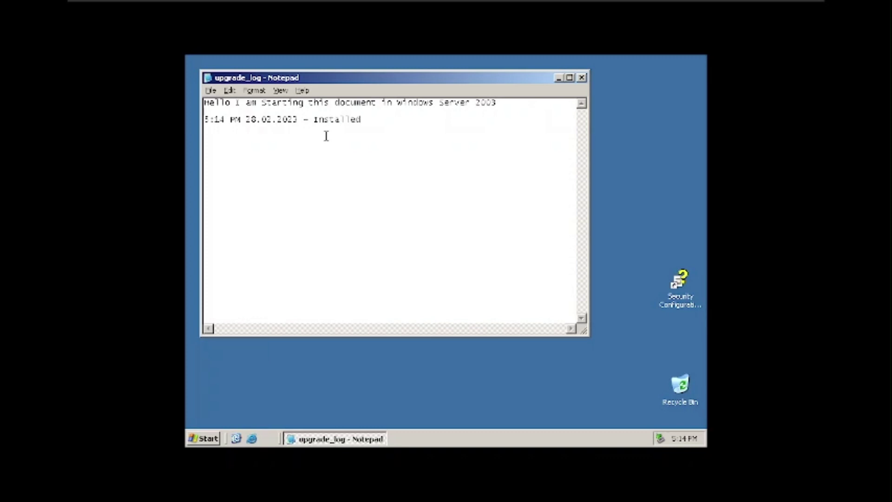
pyautogui.moveTo(391, 102); pyautogui.dragTo(500, 103)
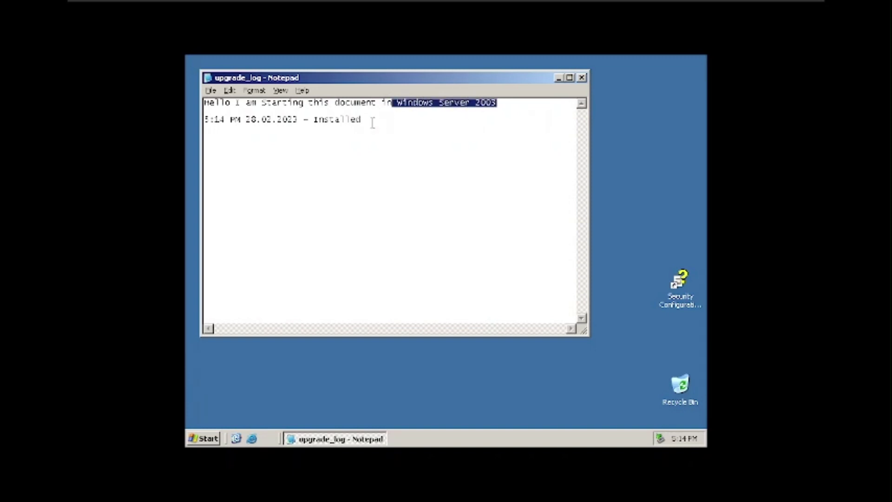
pyautogui.click(370, 122)
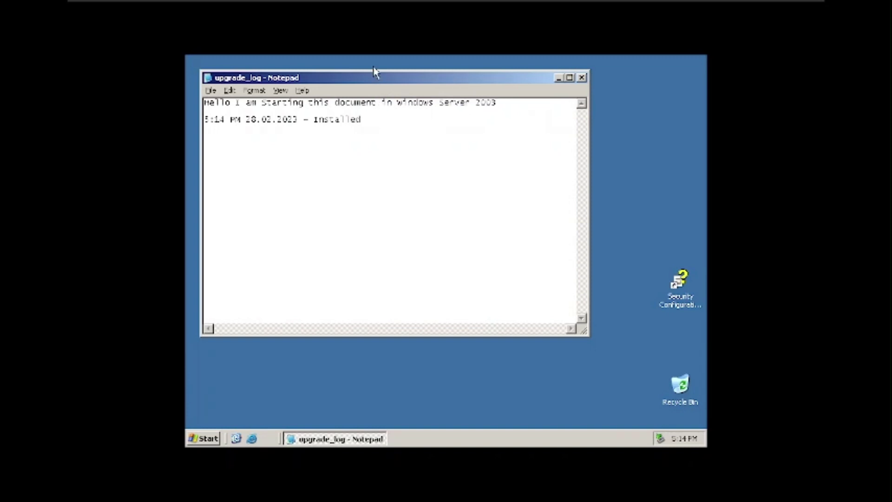
pyautogui.write('windows server 2003!')
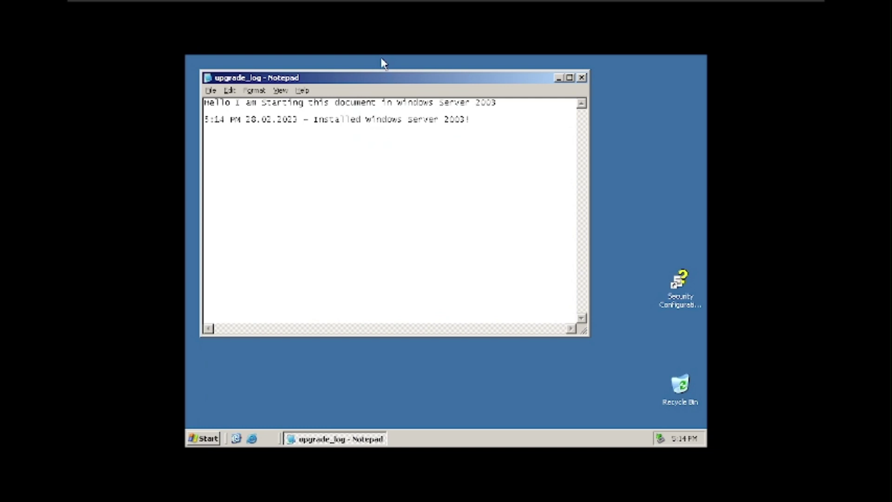
# Save and close the upgrade_log file, and move its icon farther right on the desktop, closer to the Security Configuration Wizard shortcut.
pyautogui.click(211, 91)
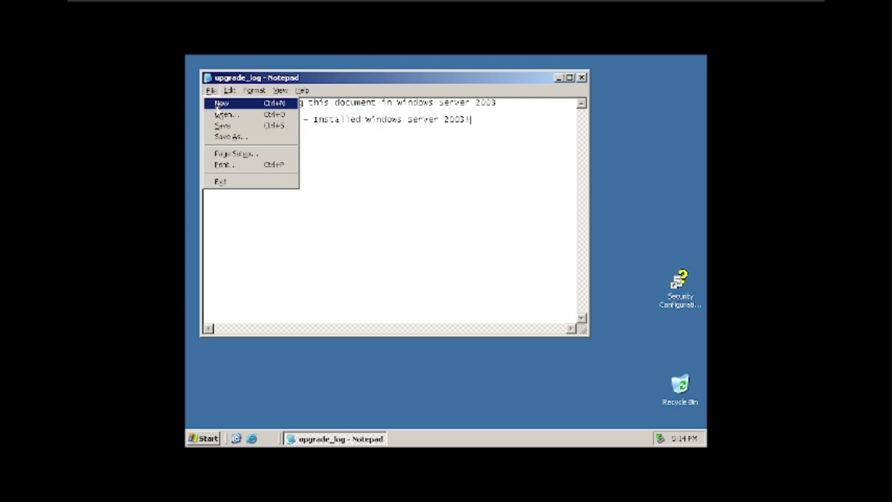
pyautogui.click(217, 123)
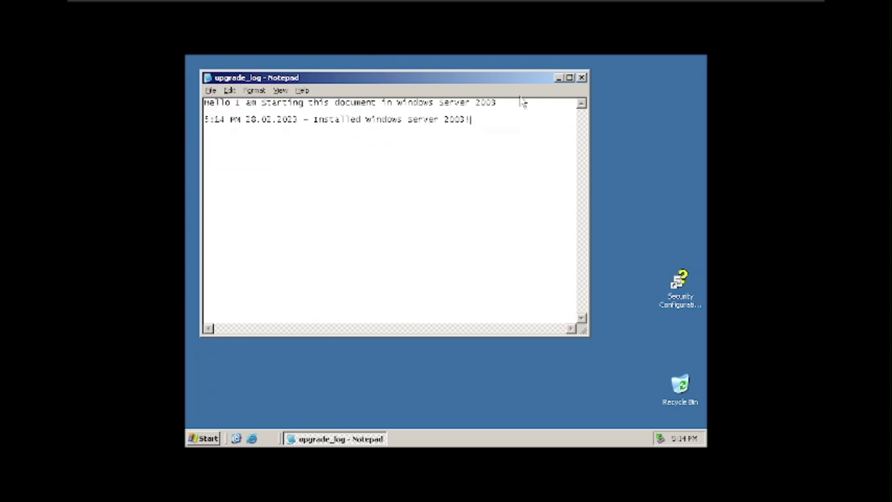
pyautogui.click(582, 78)
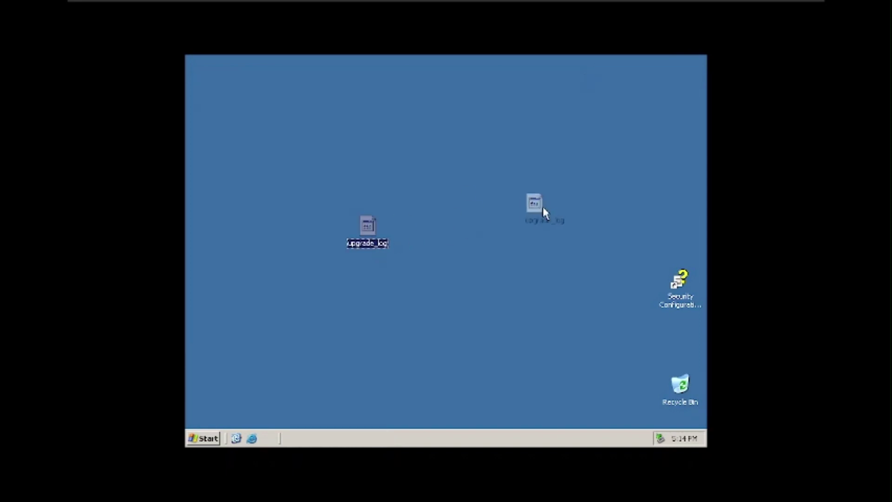
pyautogui.moveTo(545, 213); pyautogui.dragTo(534, 233)
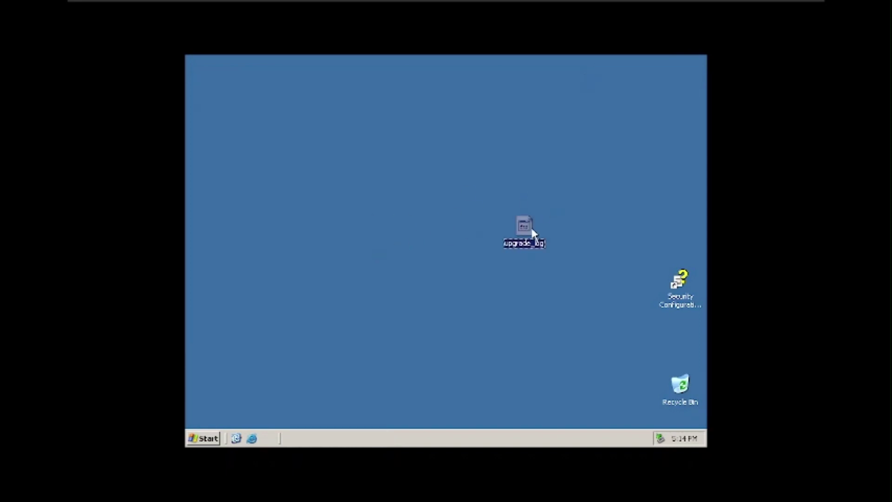
# Lock the taskbar so that its toolbar handles are hidden.
pyautogui.rightClick(343, 442)
pyautogui.click(289, 441)
pyautogui.rightClick(394, 443)
pyautogui.click(410, 424)
# Rename the desktop log file as upgrade_log.txt, and open it briefly in Notepad to check its contents.
pyautogui.rightClick(531, 225)
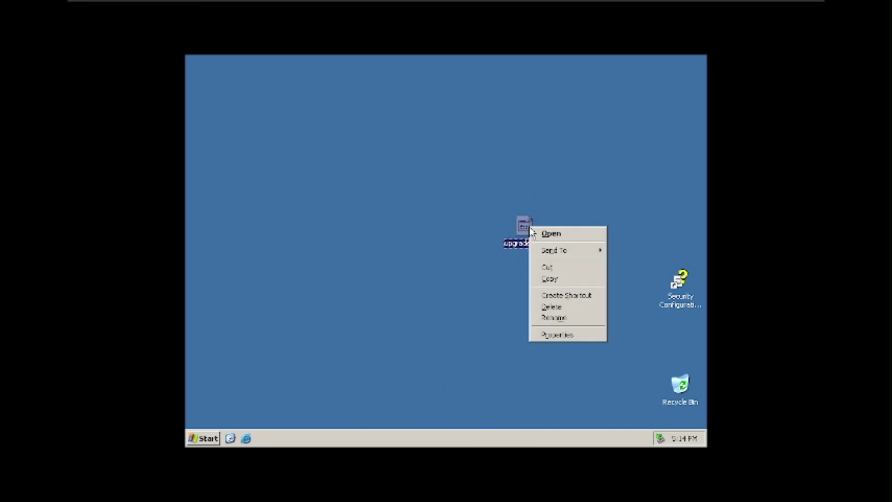
pyautogui.click(553, 319)
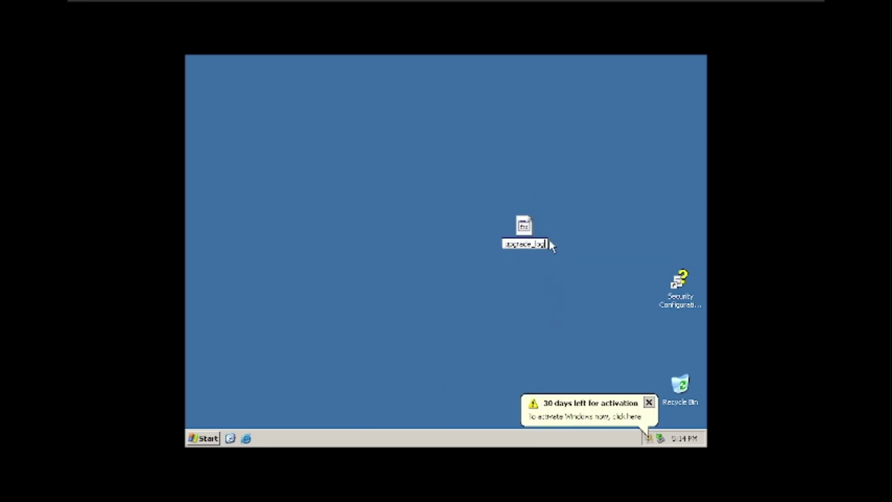
pyautogui.write('.txt')
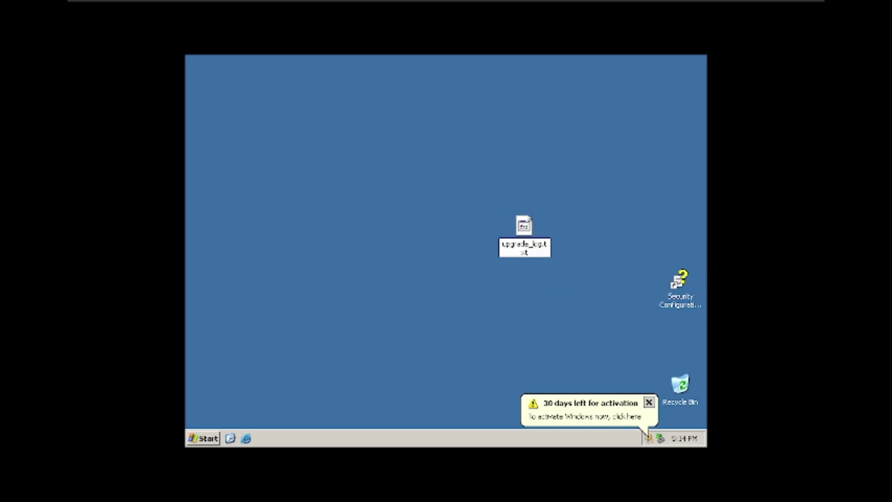
pyautogui.press('Return')
pyautogui.doubleClick(542, 247)
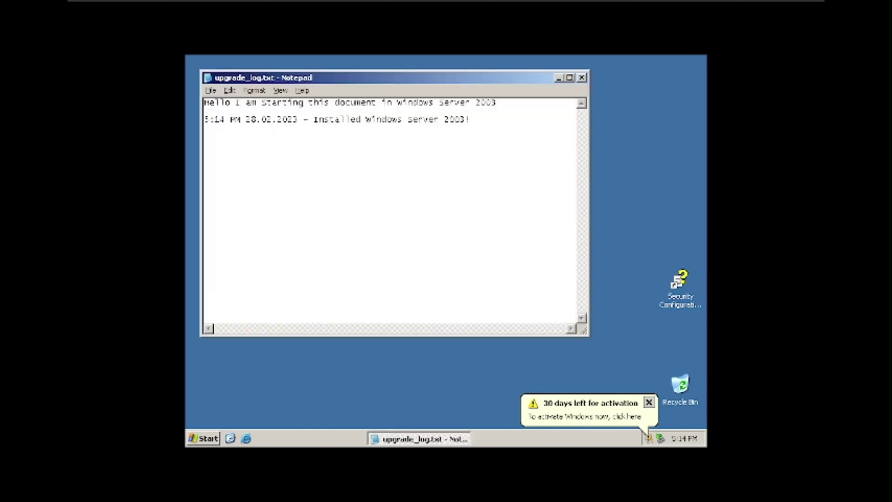
pyautogui.click(581, 79)
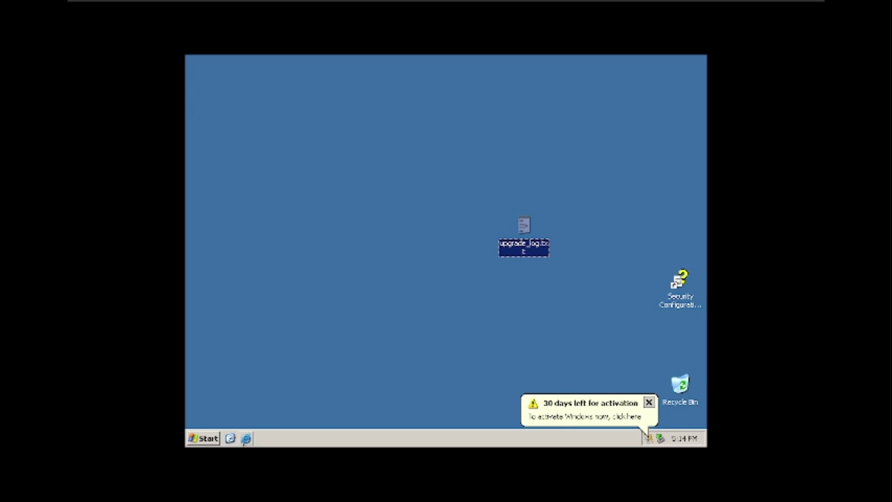
# Examine the properties of Local Disk (C:) in My Computer for used and free space, and close the windows.
pyautogui.press('super')
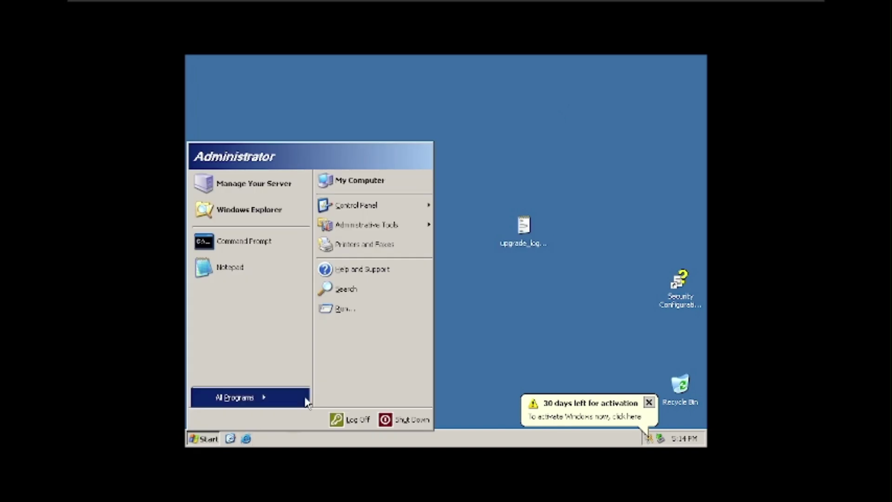
pyautogui.click(360, 181)
pyautogui.click(219, 153)
pyautogui.rightClick(216, 154)
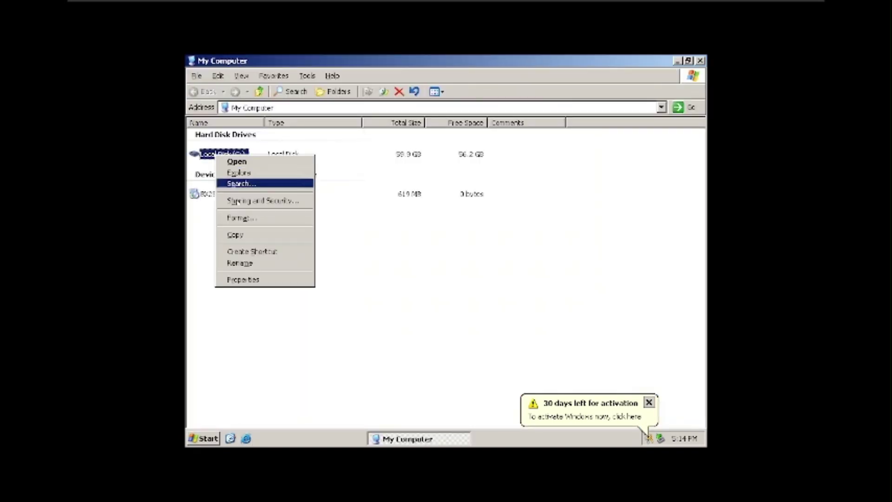
pyautogui.click(242, 280)
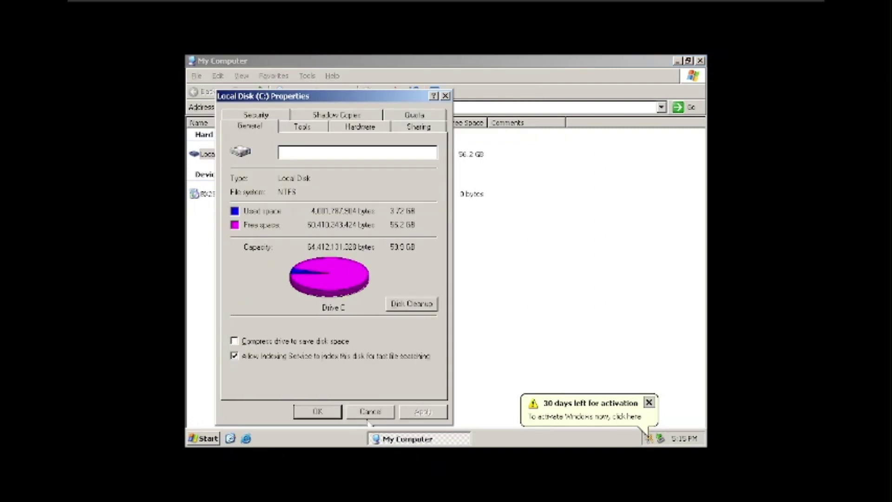
pyautogui.click(371, 413)
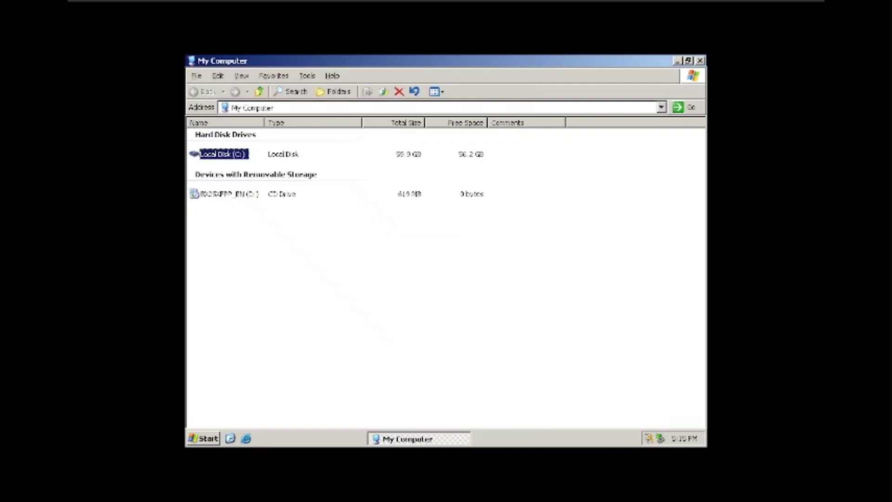
pyautogui.click(701, 61)
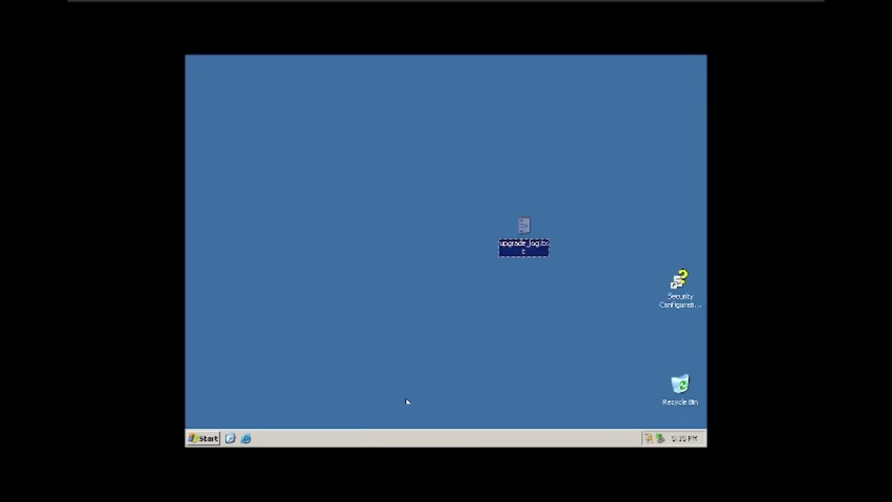
# Create a briefcase on the desktop, name it 2003, and move it toward the upper middle of the desktop.
pyautogui.rightClick(187, 442)
pyautogui.click(277, 223)
pyautogui.rightClick(277, 223)
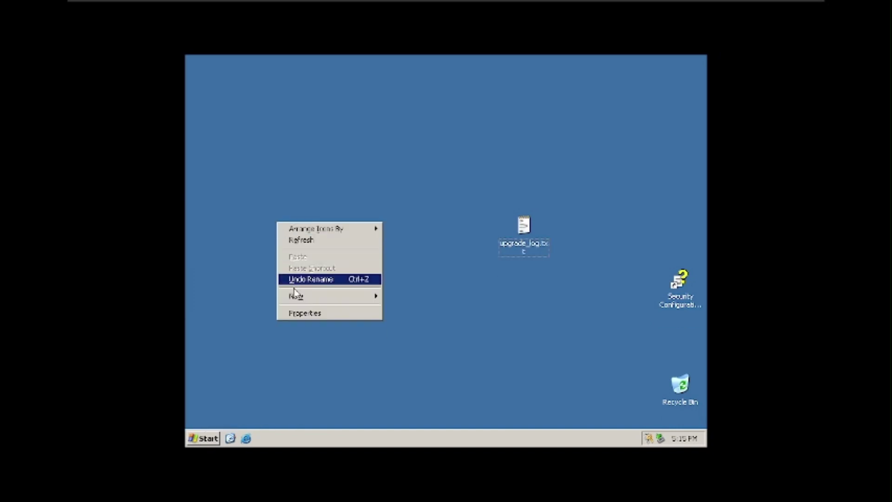
pyautogui.moveTo(301, 303)
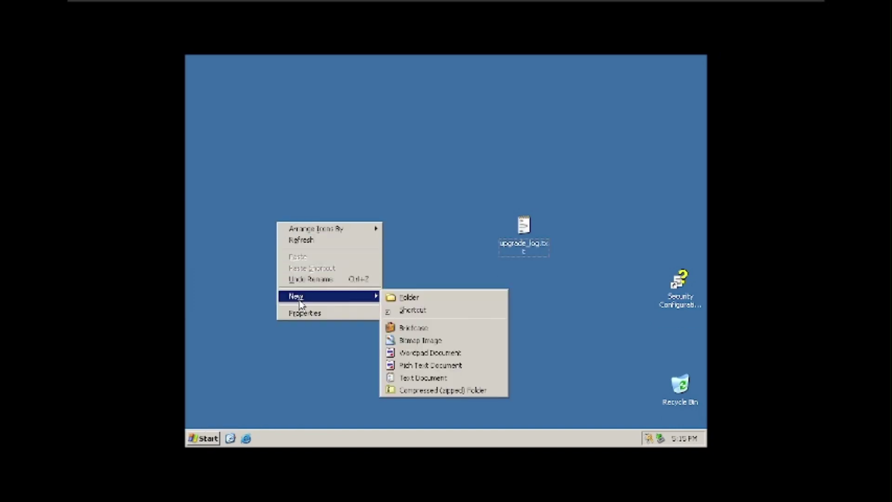
pyautogui.click(391, 326)
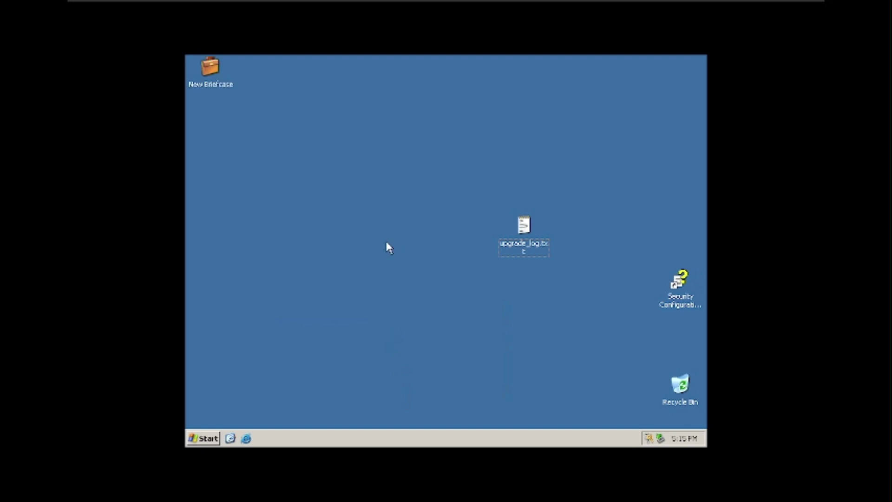
pyautogui.click(218, 85)
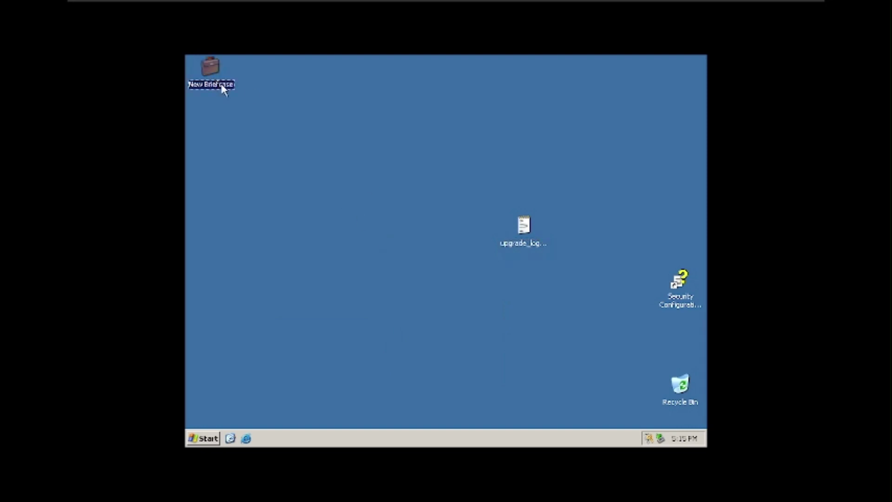
pyautogui.click(221, 85)
pyautogui.write('200')
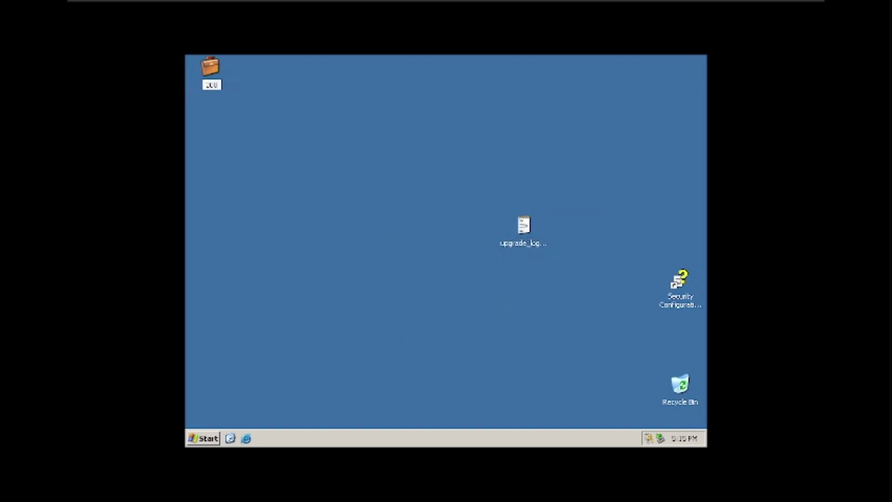
pyautogui.write('3')
pyautogui.moveTo(219, 85); pyautogui.dragTo(376, 191)
# Unlock the taskbar, dock it along the desktop's left edge, and narrow it to a single icon's width.
pyautogui.rightClick(377, 434)
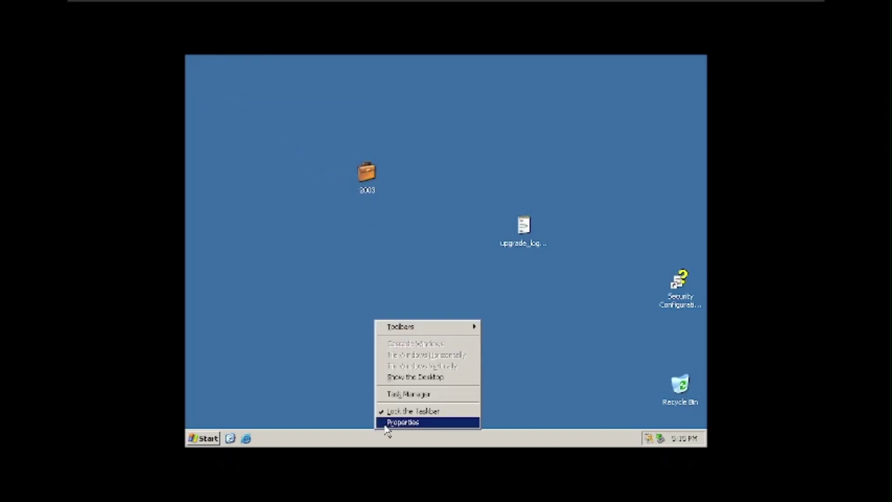
pyautogui.click(388, 412)
pyautogui.moveTo(361, 430); pyautogui.dragTo(216, 249)
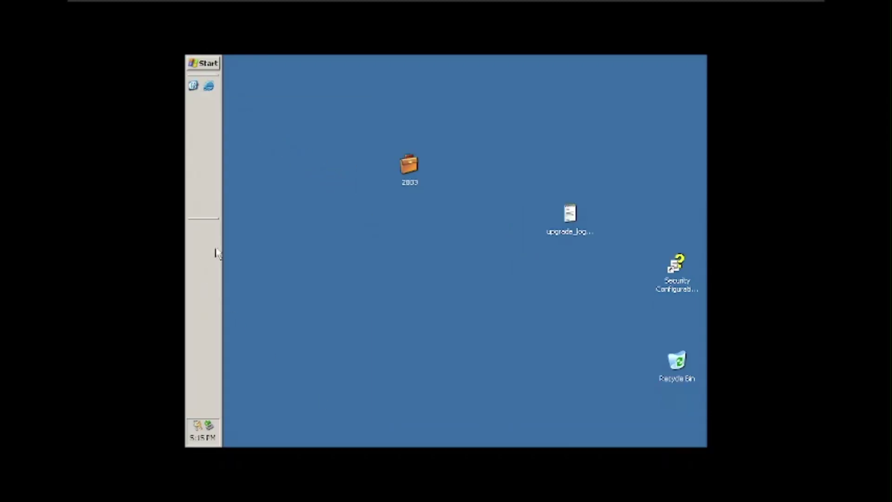
pyautogui.rightClick(215, 247)
pyautogui.click(225, 222)
pyautogui.moveTo(218, 232); pyautogui.dragTo(200, 225)
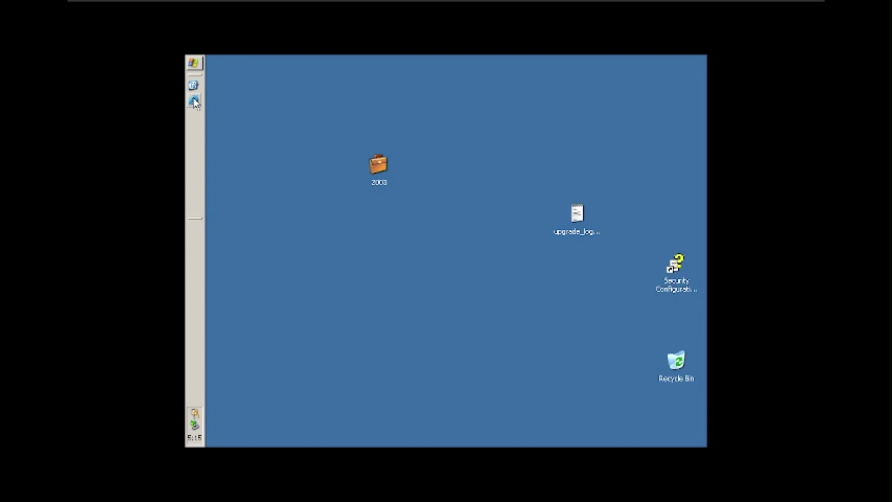
# Add the Desktop toolbar to the taskbar, and remove it again.
pyautogui.click(193, 66)
pyautogui.click(242, 381)
pyautogui.rightClick(194, 318)
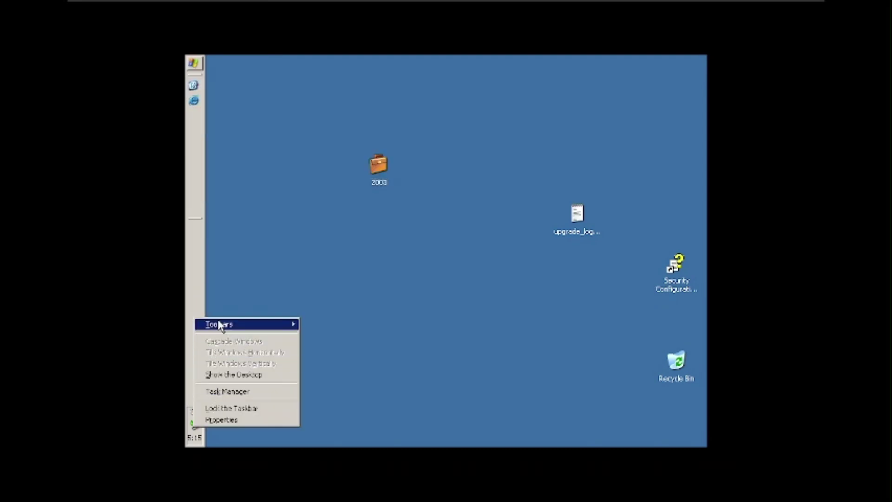
pyautogui.moveTo(219, 324)
pyautogui.click(331, 347)
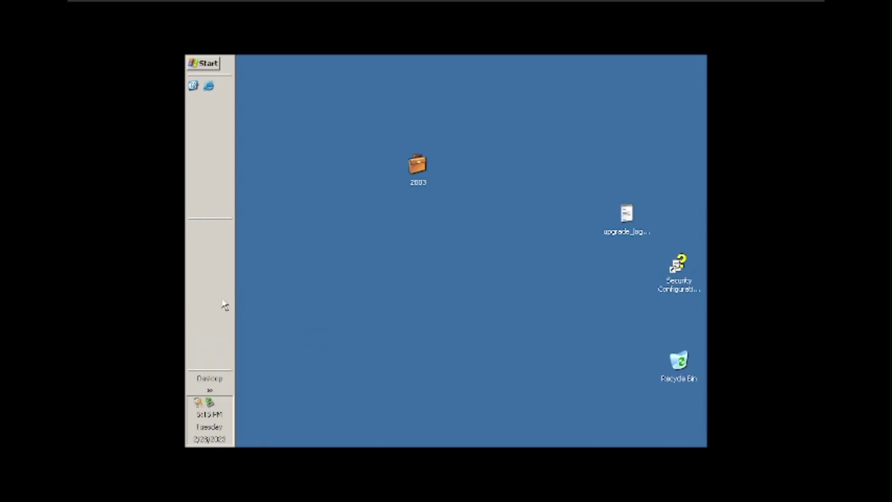
pyautogui.rightClick(217, 299)
pyautogui.moveTo(227, 301)
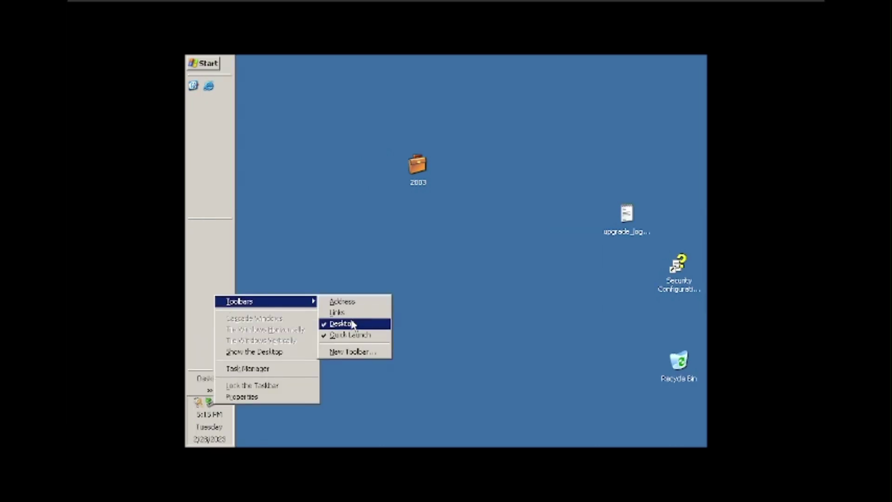
pyautogui.click(351, 322)
# Narrow the taskbar back to a single icon's width and lock it.
pyautogui.rightClick(220, 316)
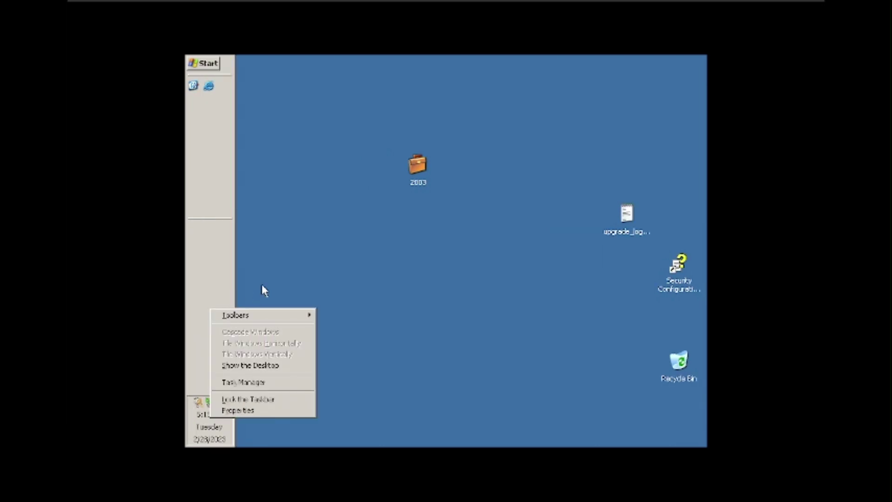
pyautogui.click(246, 293)
pyautogui.moveTo(235, 289); pyautogui.dragTo(201, 279)
pyautogui.rightClick(201, 278)
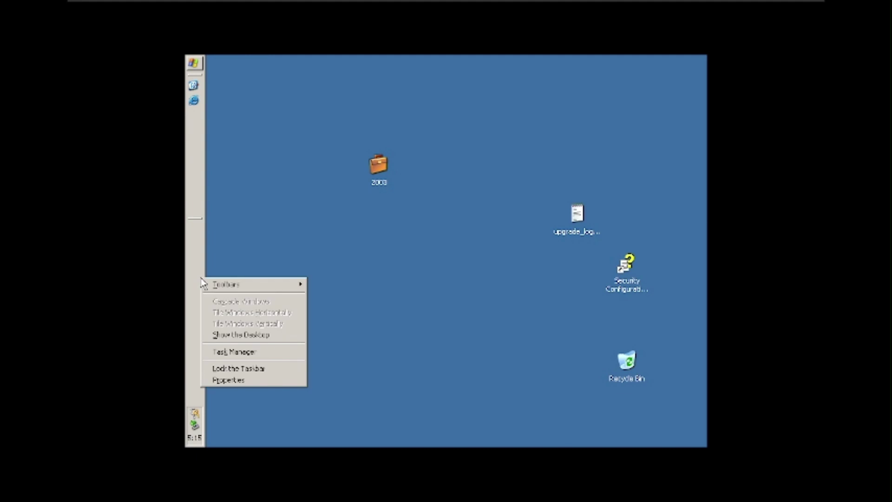
pyautogui.click(220, 370)
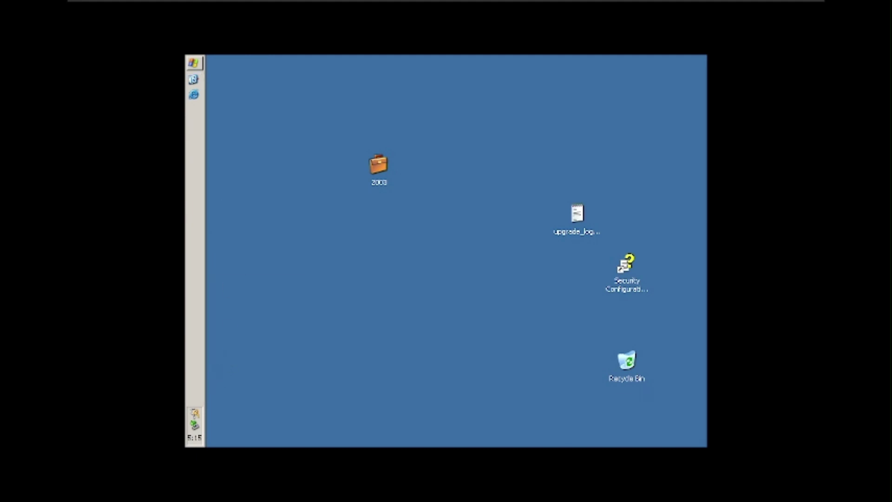
pyautogui.click(193, 64)
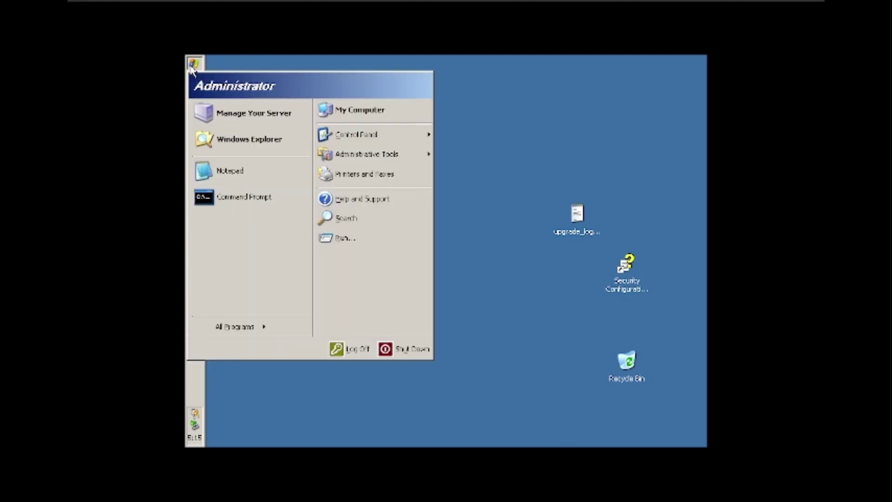
pyautogui.click(568, 149)
# Open the Appearance settings in the desktop's Display Properties and check the color scheme choices.
pyautogui.rightClick(522, 145)
pyautogui.click(544, 235)
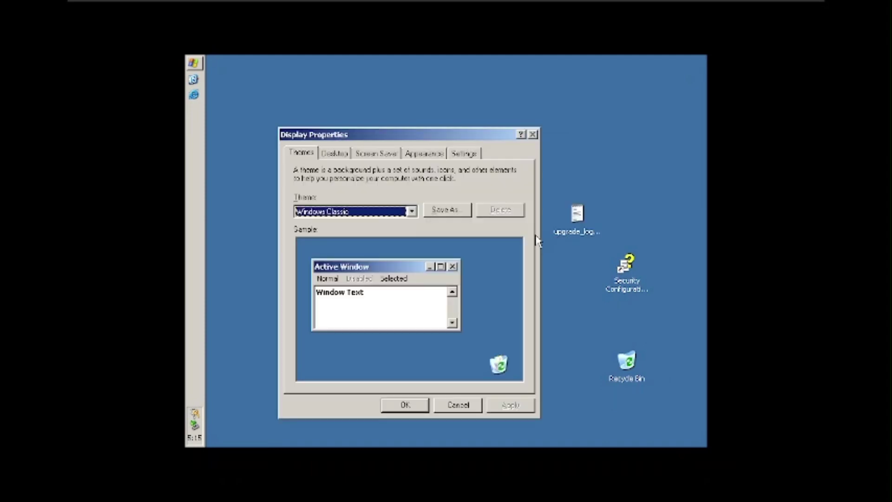
pyautogui.click(417, 156)
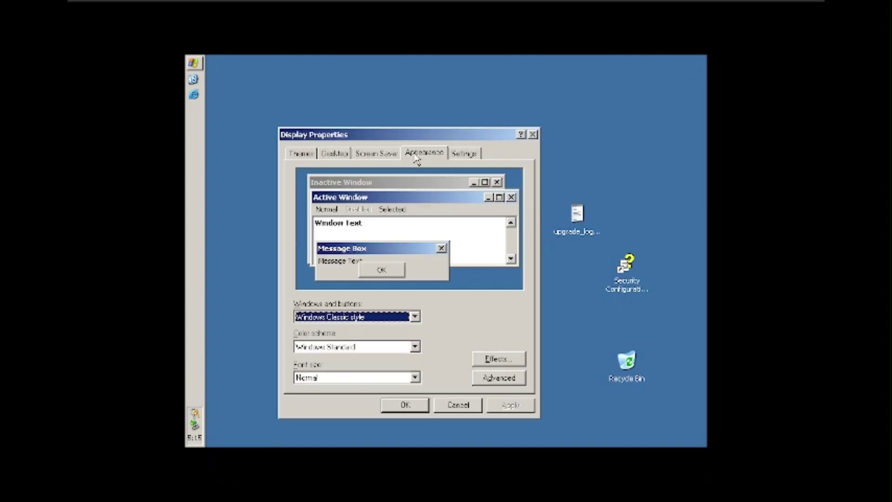
pyautogui.click(377, 348)
pyautogui.click(381, 350)
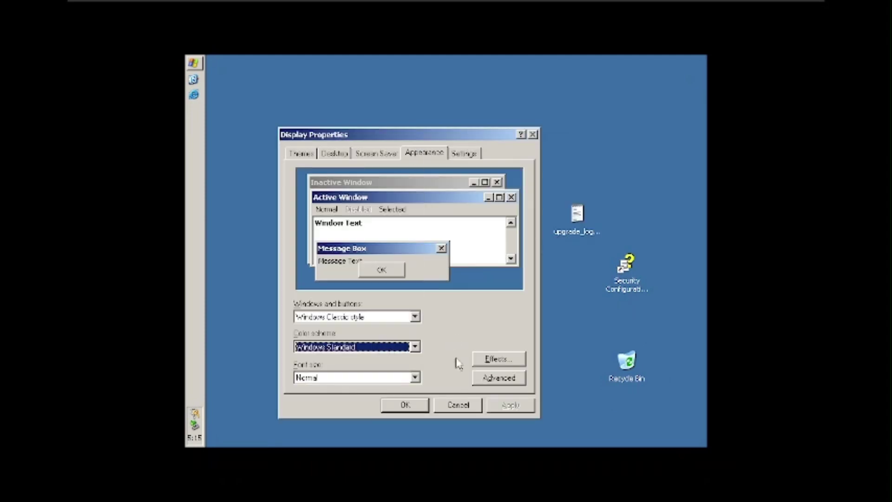
# Set the active title bar's two gradient colors to black and cyan in the advanced appearance settings.
pyautogui.click(485, 379)
pyautogui.click(437, 167)
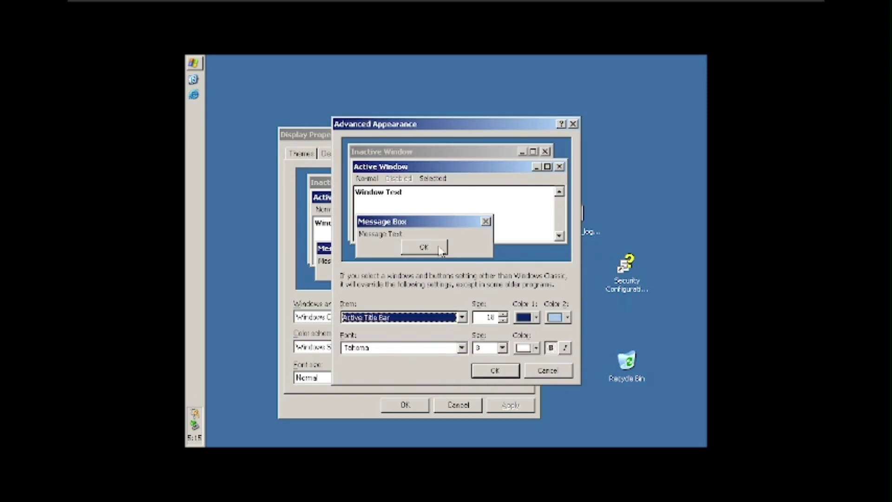
pyautogui.click(527, 317)
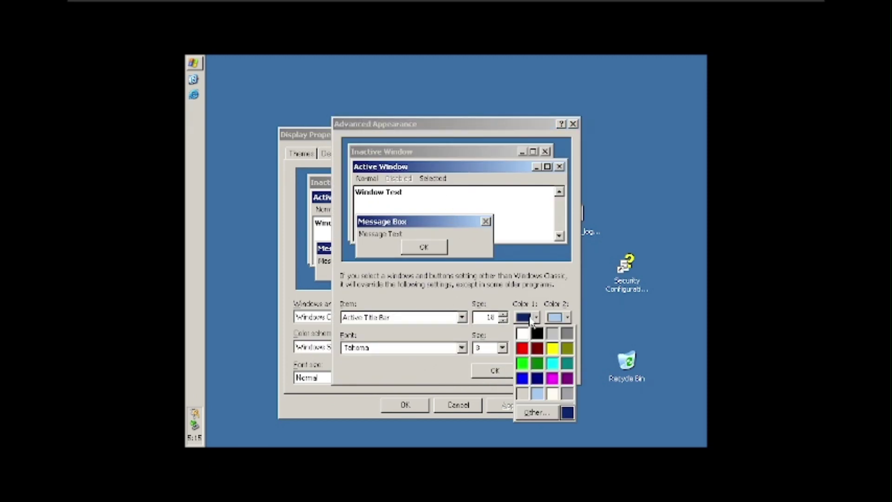
pyautogui.click(538, 333)
pyautogui.click(558, 317)
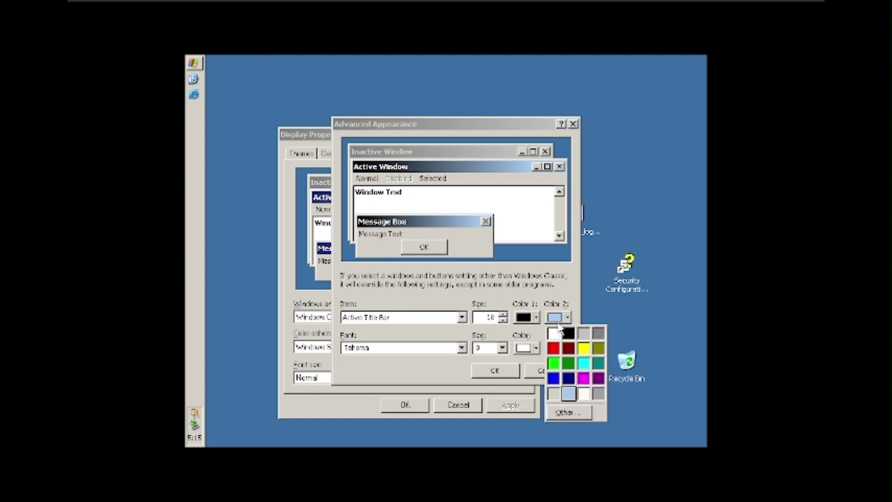
pyautogui.click(583, 363)
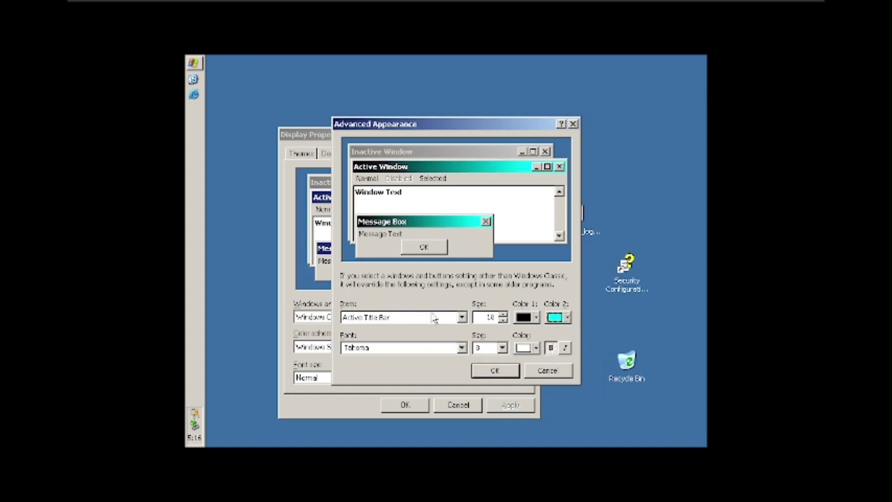
# Increase the active title bar's size to 22.
pyautogui.click(502, 315)
pyautogui.click(502, 315)
pyautogui.click(503, 315)
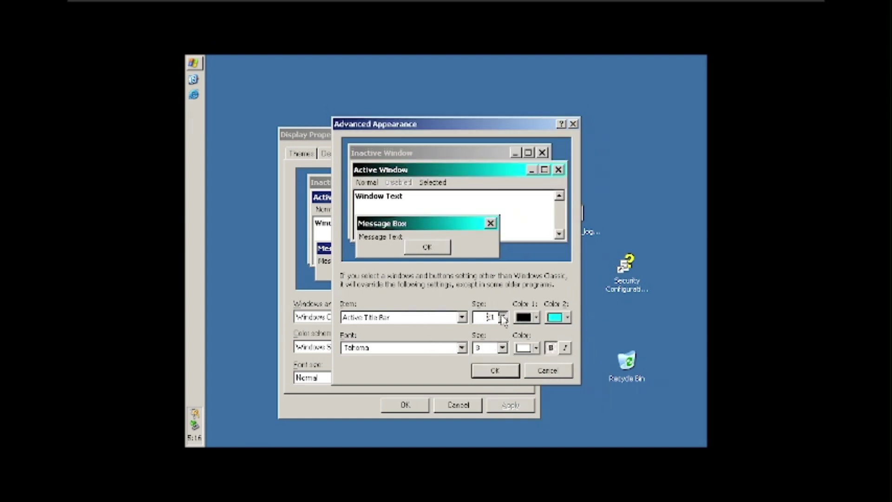
pyautogui.click(503, 315)
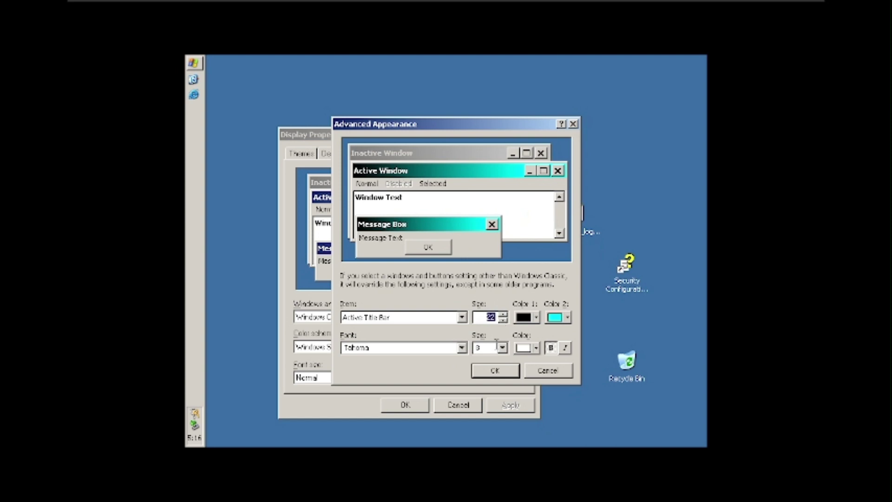
# Set the title bar font to Comic Sans MS, size 12, italic, and accept the advanced appearance settings.
pyautogui.click(431, 346)
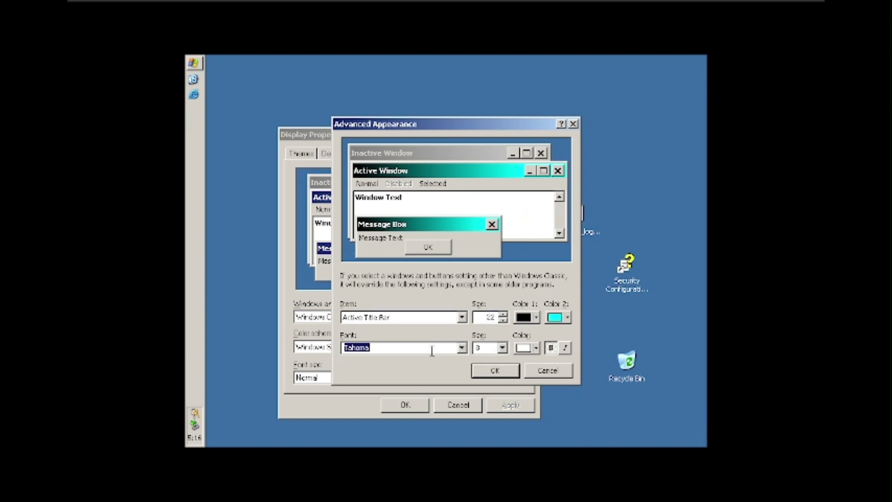
pyautogui.click(462, 348)
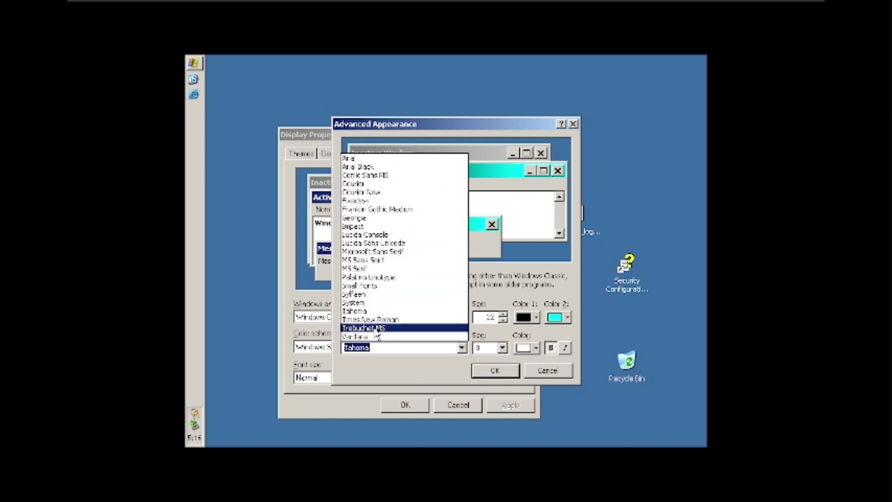
pyautogui.click(372, 176)
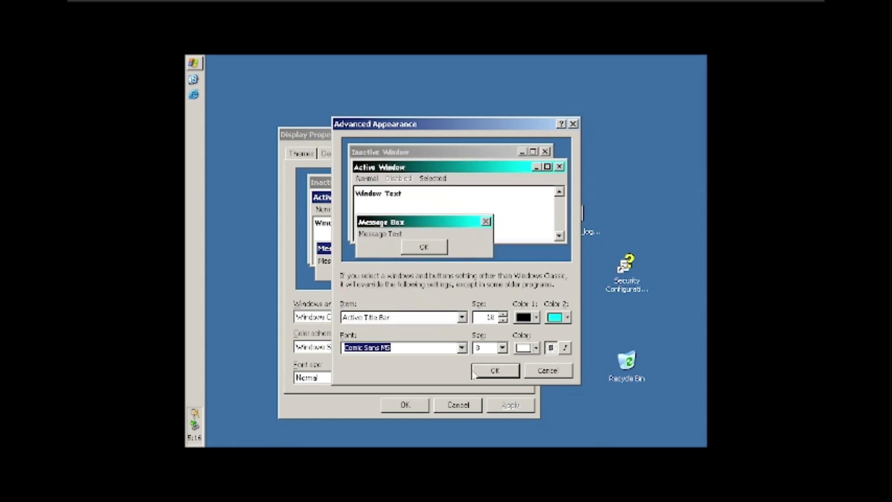
pyautogui.click(492, 347)
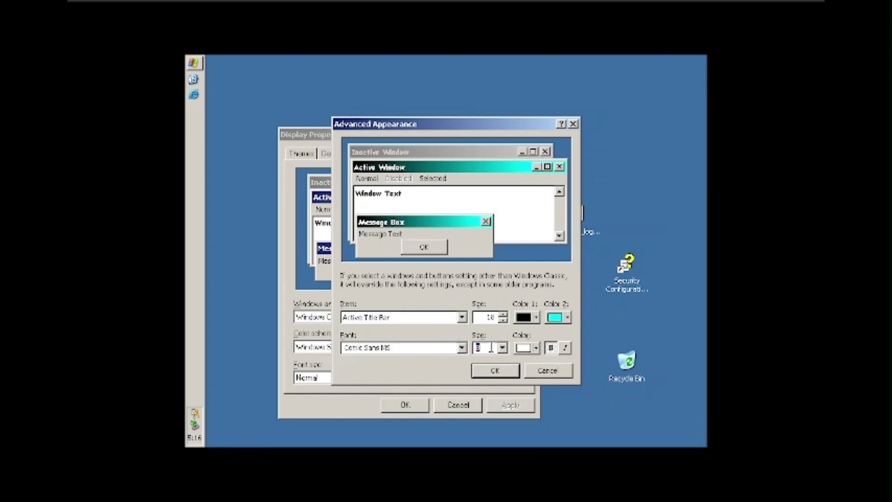
pyautogui.write('12')
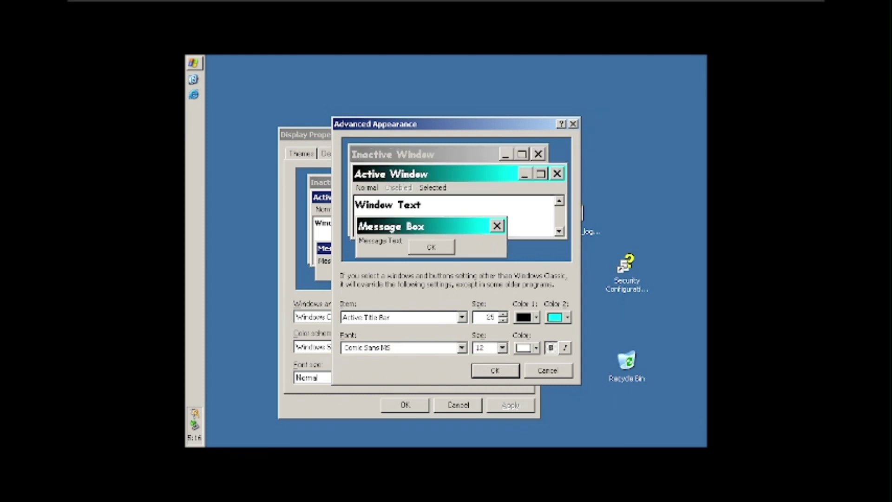
pyautogui.click(565, 347)
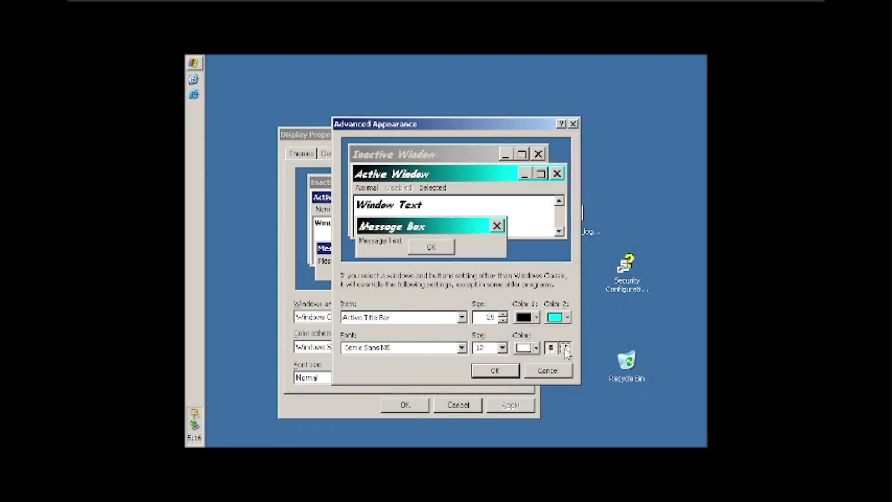
pyautogui.click(496, 371)
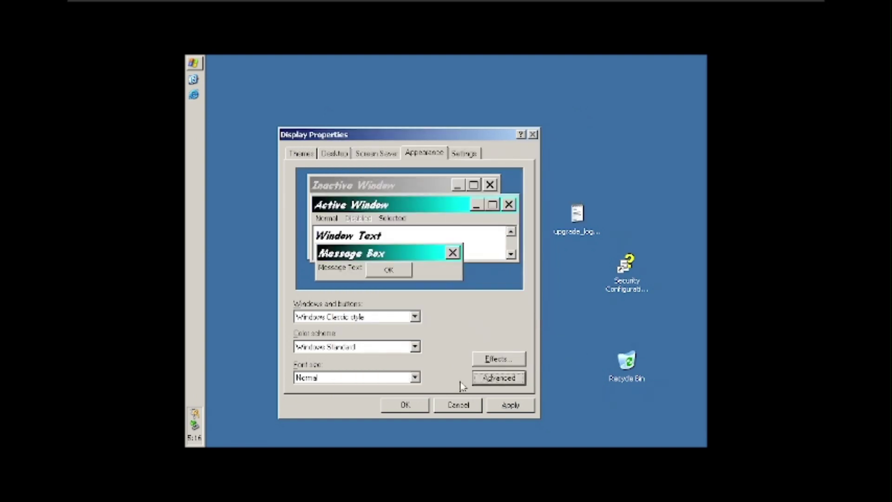
# Set the display's font size to Extra Large, apply it, and close Display Properties.
pyautogui.click(352, 378)
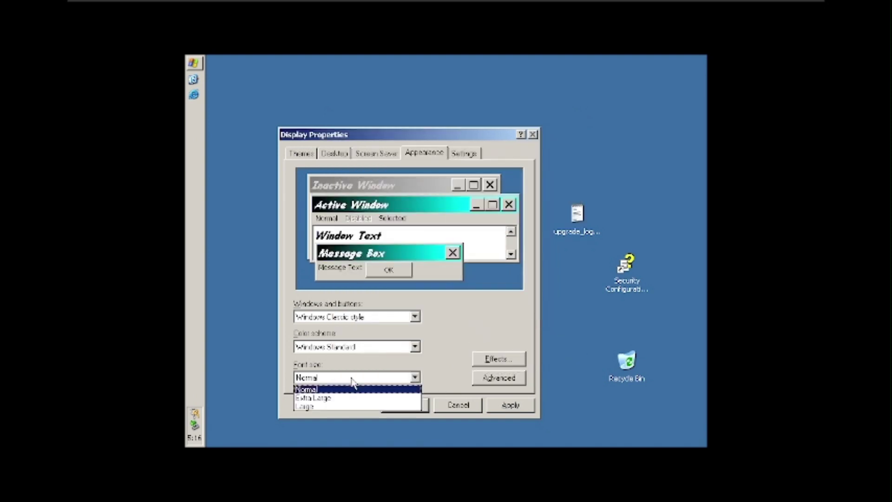
pyautogui.click(339, 398)
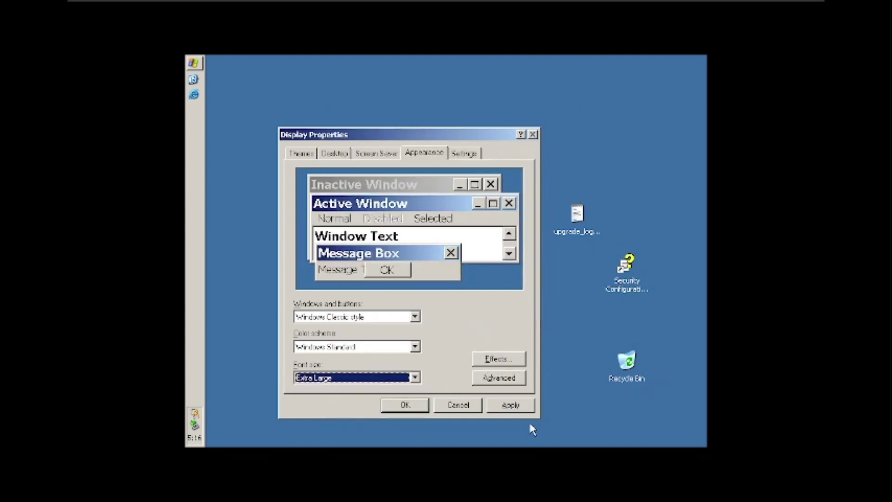
pyautogui.click(508, 406)
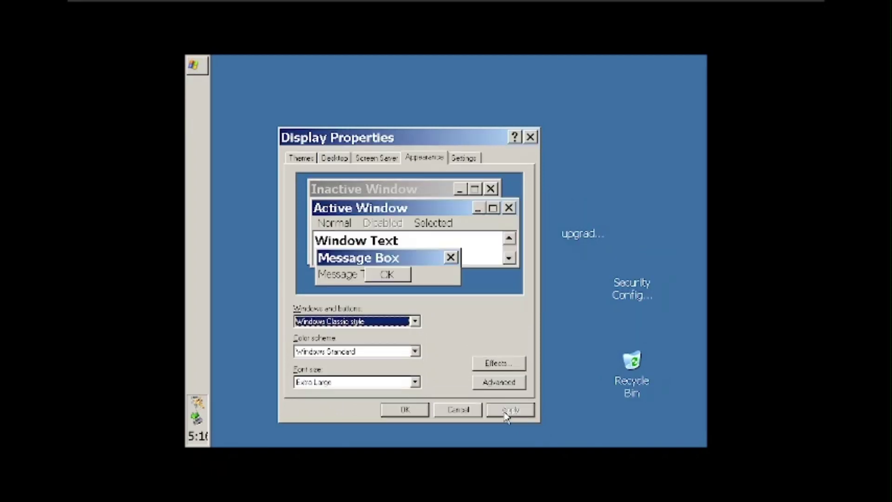
pyautogui.moveTo(302, 141); pyautogui.dragTo(293, 105)
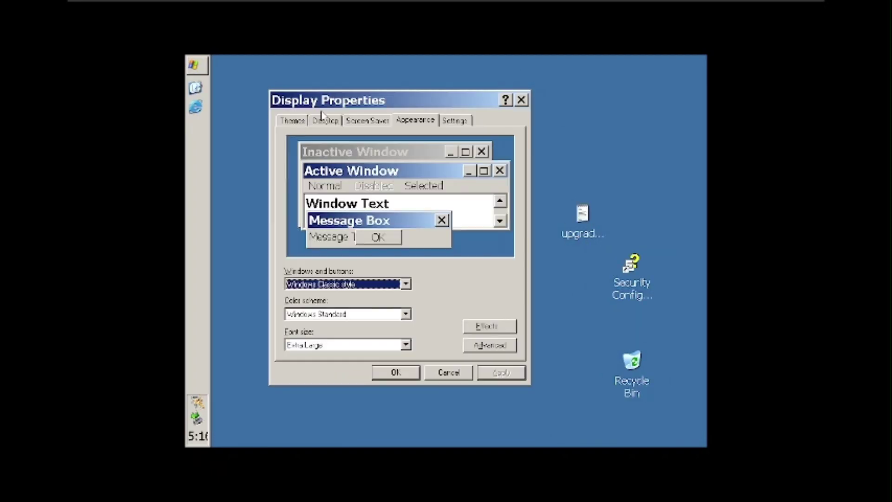
pyautogui.click(519, 100)
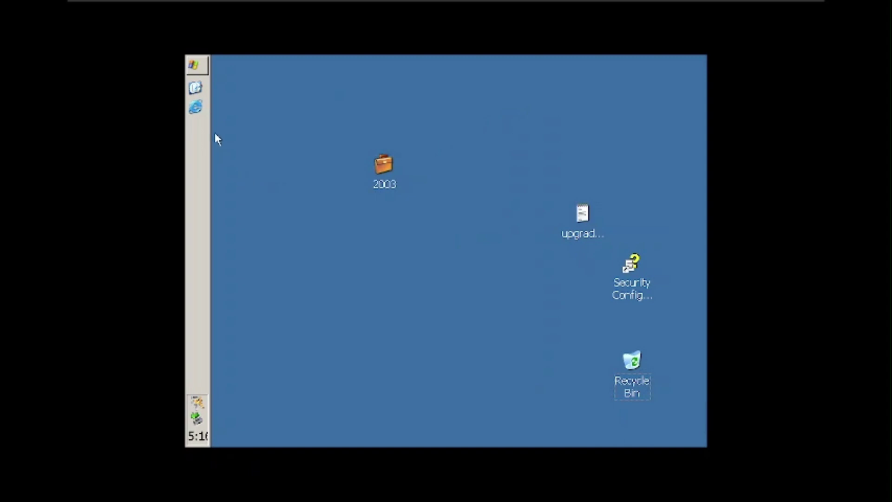
# Move the 2003 briefcase nearer the desktop's upper-left corner, and browse the programs under Accessories.
pyautogui.moveTo(389, 166); pyautogui.dragTo(338, 117)
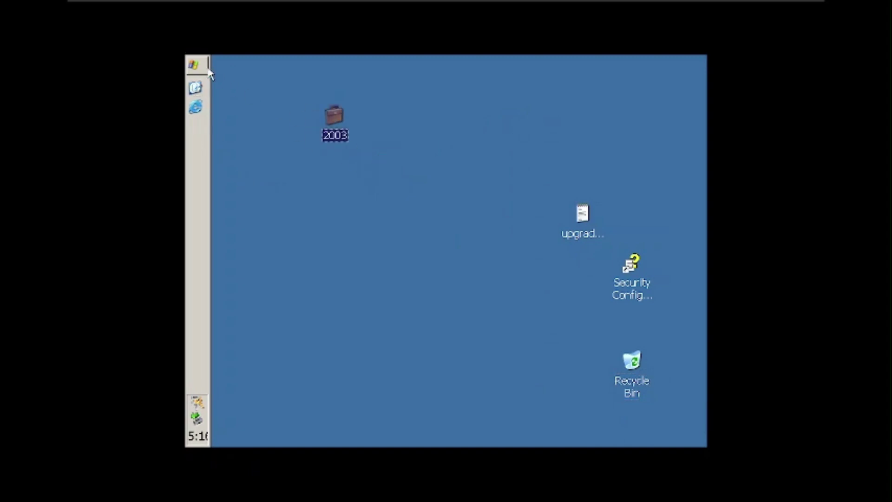
pyautogui.click(197, 65)
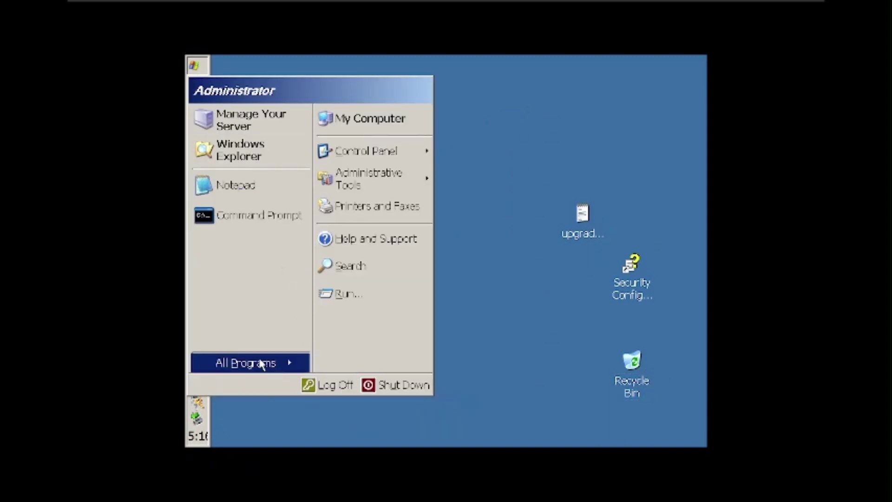
pyautogui.moveTo(260, 361)
pyautogui.moveTo(410, 263)
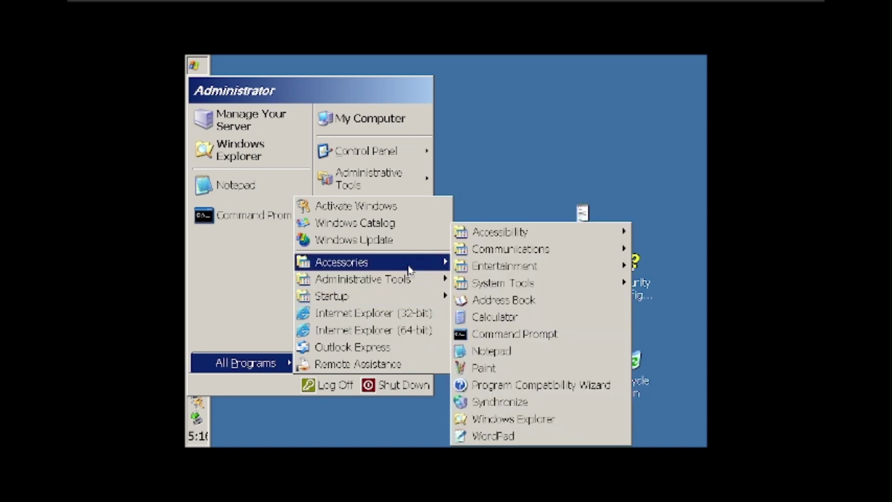
pyautogui.moveTo(482, 264)
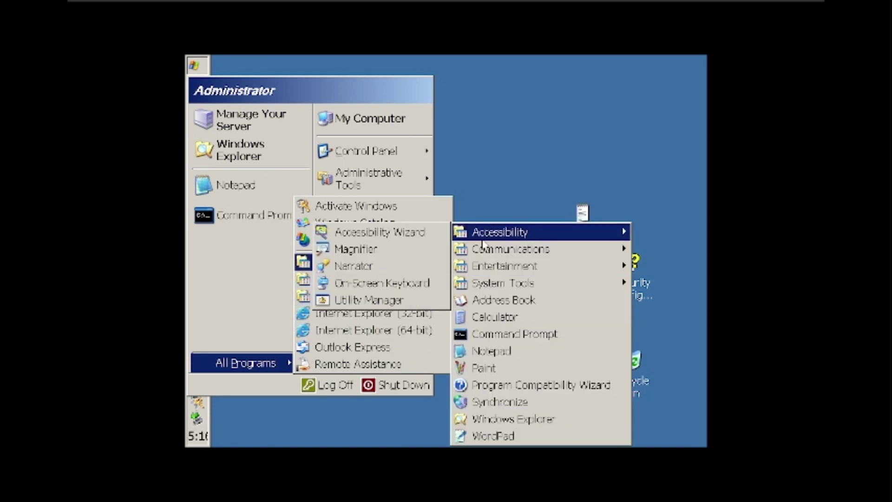
pyautogui.click(491, 200)
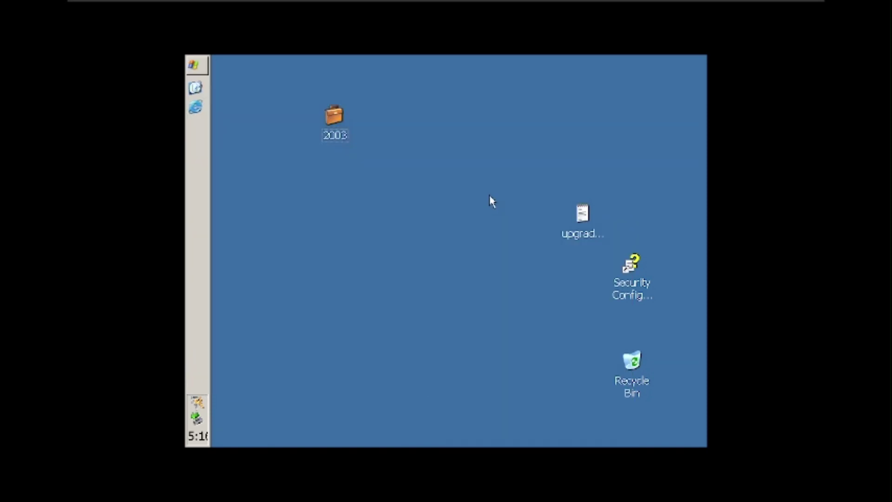
# Release input from the virtual machine and open the settings of its CD/DVD (IDE) drive.
pyautogui.hotkey('ctrl', 'alt')
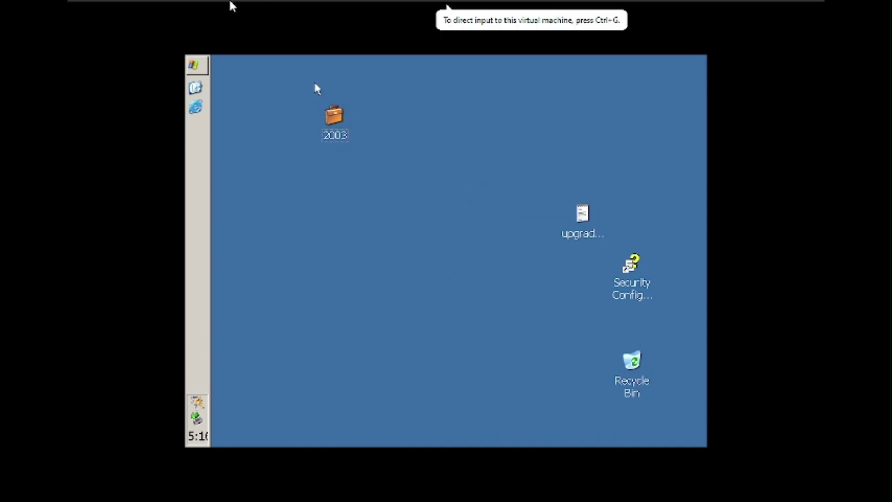
pyautogui.moveTo(233, 3)
pyautogui.click(197, 9)
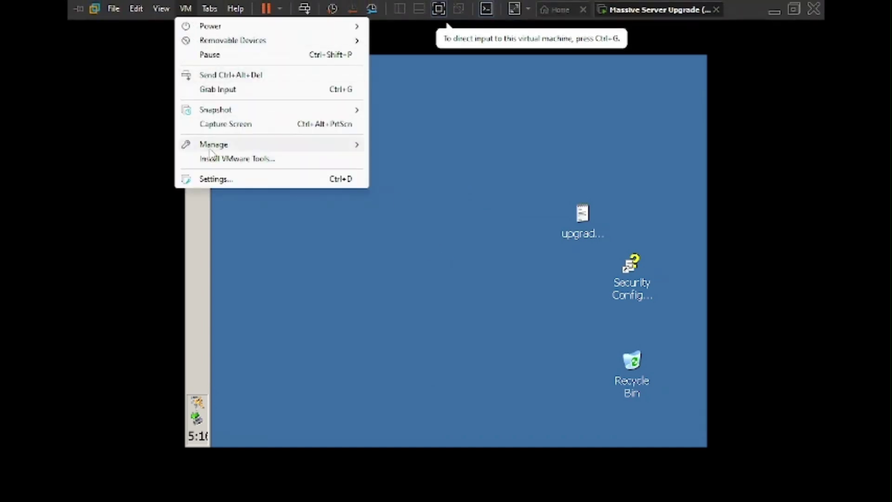
pyautogui.moveTo(242, 44)
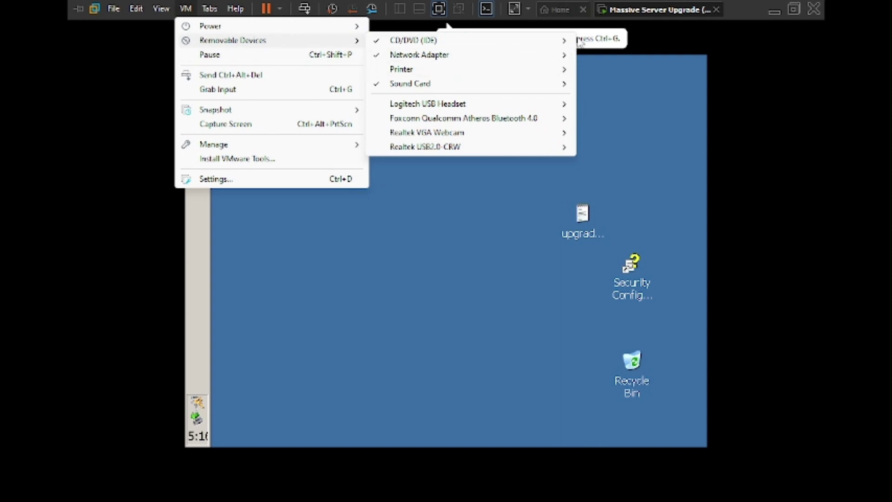
pyautogui.moveTo(563, 40)
pyautogui.click(601, 61)
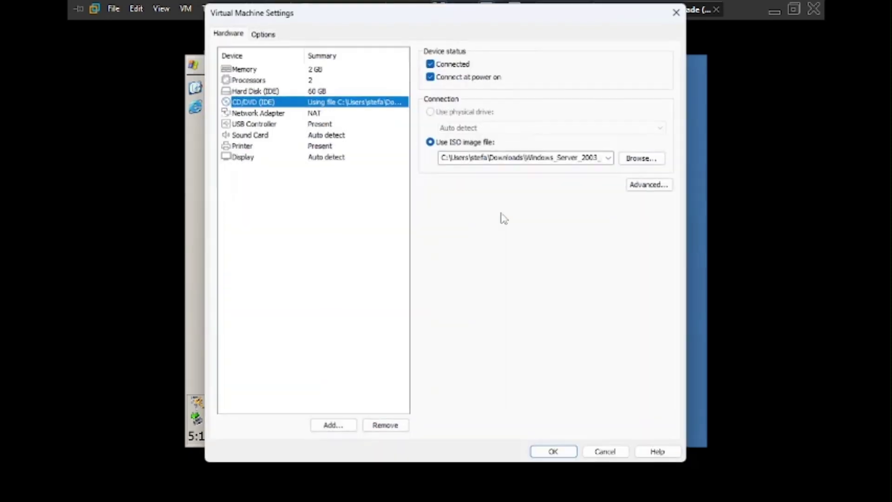
# Mount Windows_Server_2008_R2_x64.iso from the Operating Systems\Microsoft Windows folder on drive D in the virtual CD/DVD drive.
pyautogui.click(650, 161)
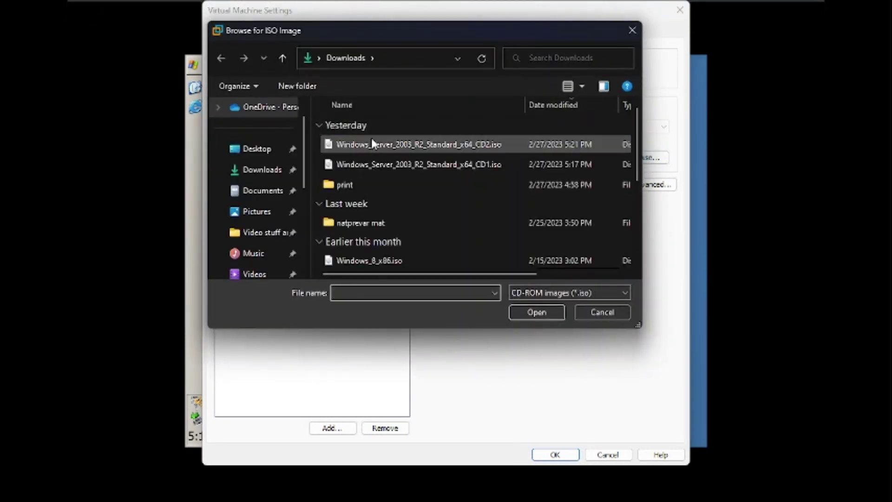
pyautogui.scroll(-5, 261, 218)
pyautogui.click(262, 234)
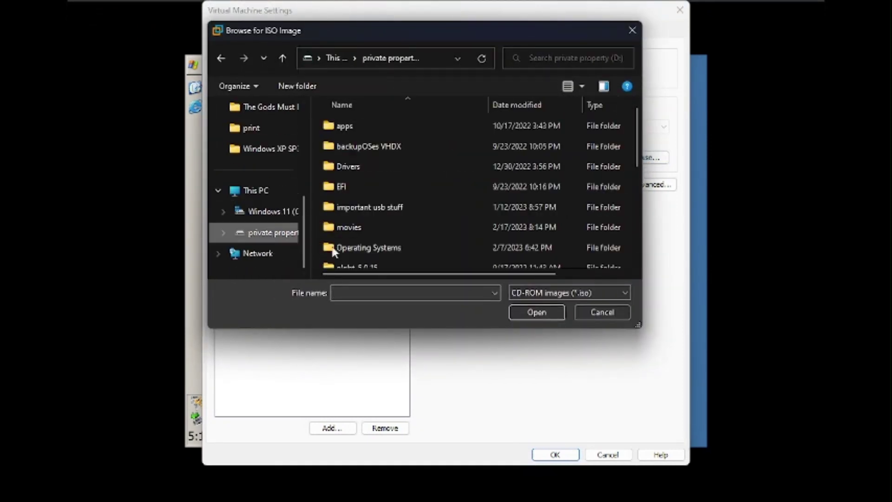
pyautogui.scroll(-5, 358, 239)
pyautogui.scroll(2, 379, 201)
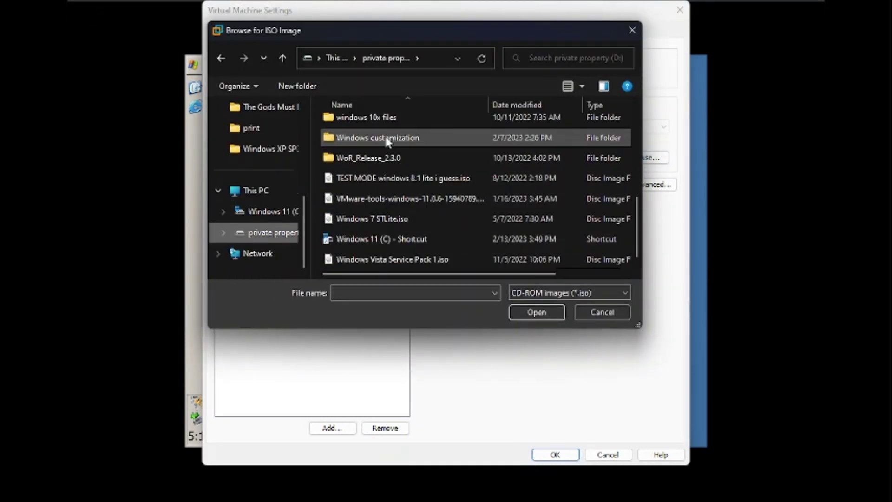
pyautogui.scroll(2, 381, 164)
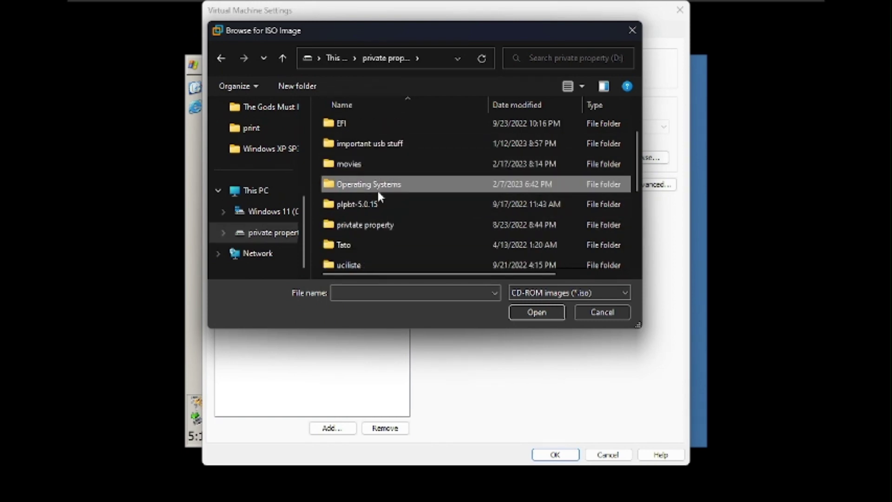
pyautogui.doubleClick(378, 185)
pyautogui.doubleClick(378, 186)
pyautogui.scroll(-5, 378, 197)
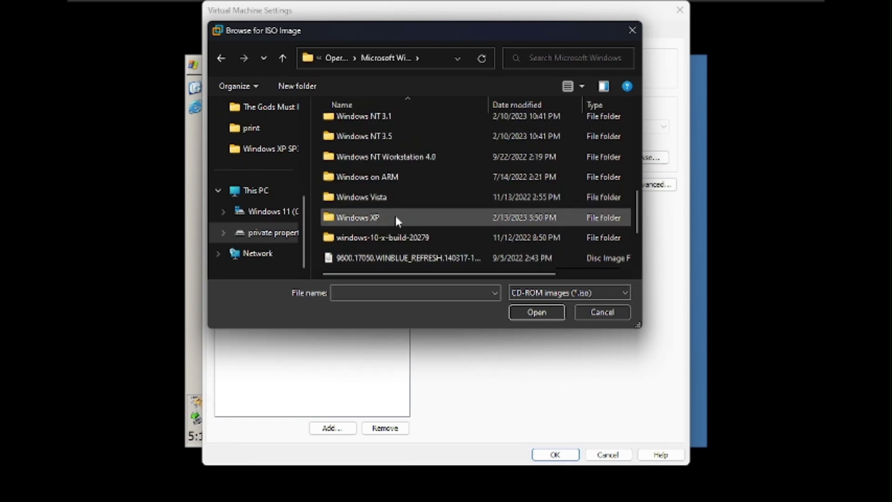
pyautogui.click(432, 260)
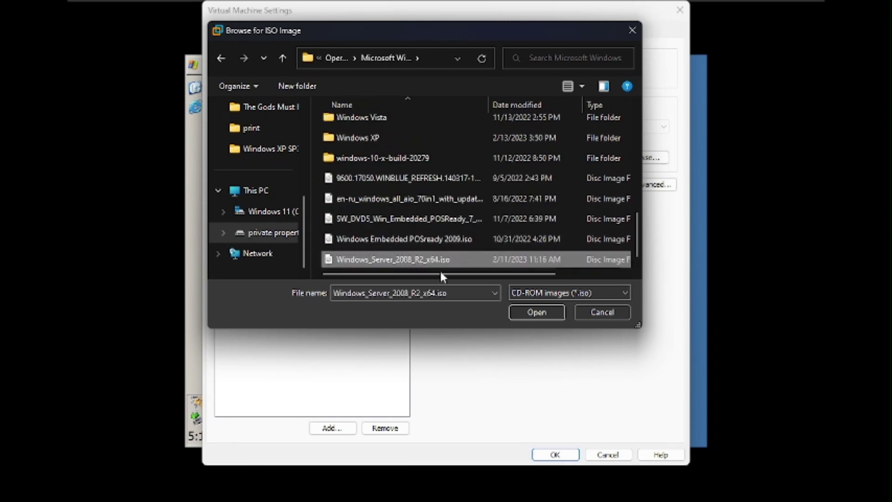
pyautogui.click(530, 310)
pyautogui.click(555, 454)
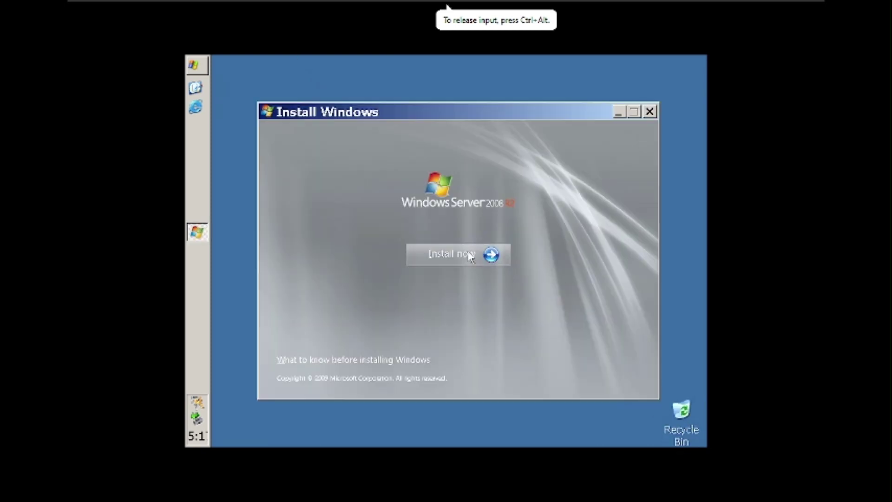
# Start the Windows Server 2008 R2 installation without updates, choose Standard (Full Installation), and accept the license terms.
pyautogui.click(471, 257)
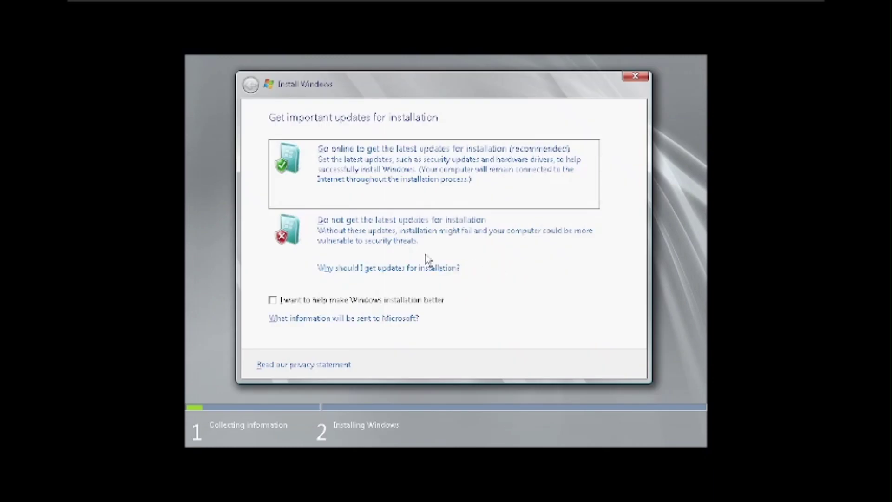
pyautogui.click(405, 245)
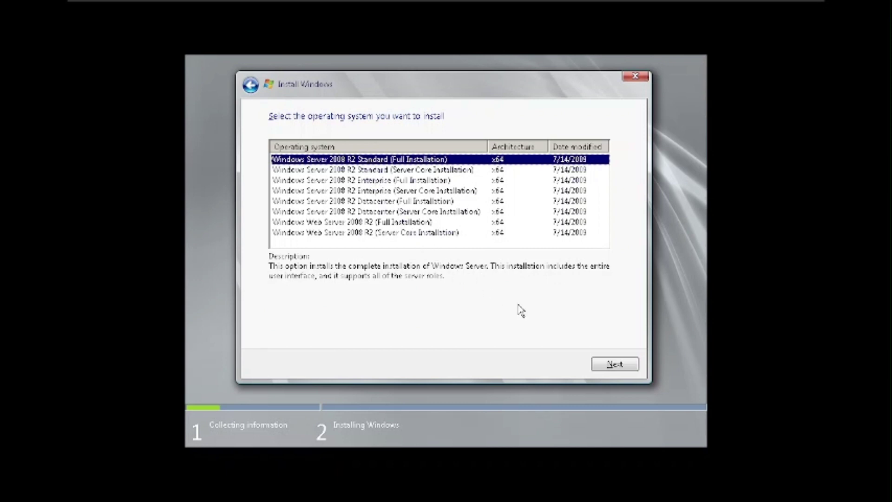
pyautogui.click(611, 366)
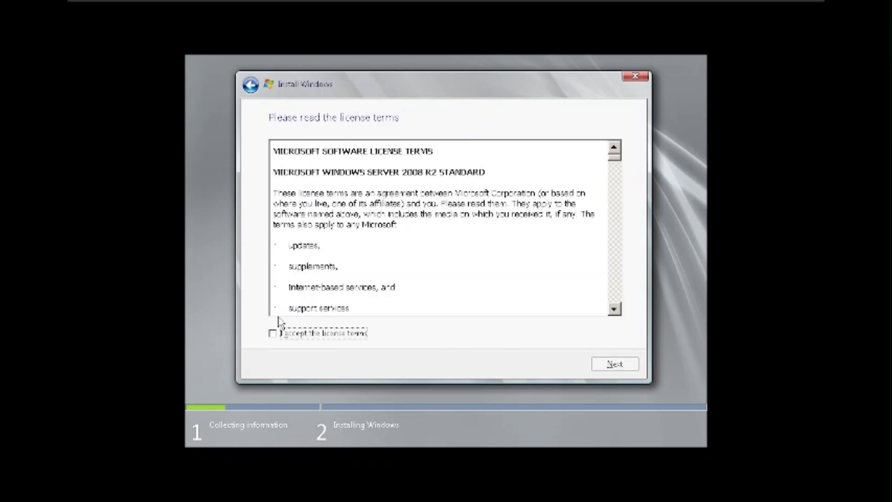
pyautogui.click(283, 334)
pyautogui.click(614, 364)
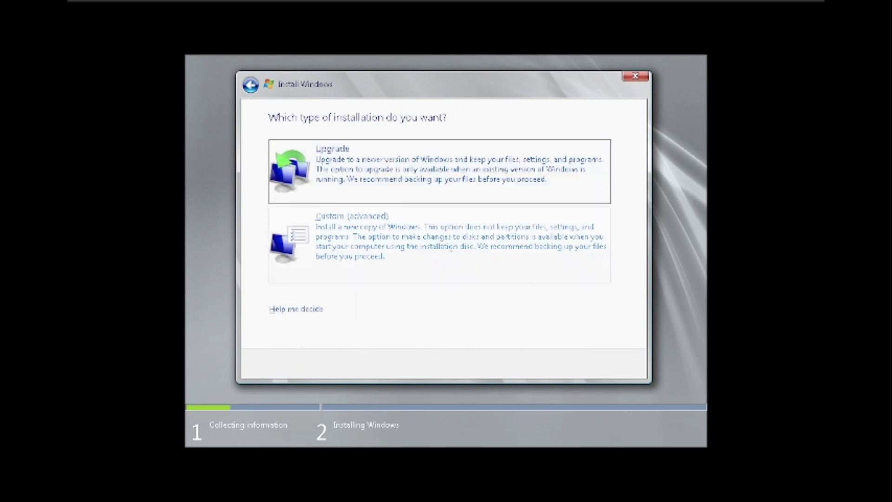
# Try the Upgrade installation type, and close the compatibility report and the Install Windows window.
pyautogui.click(362, 159)
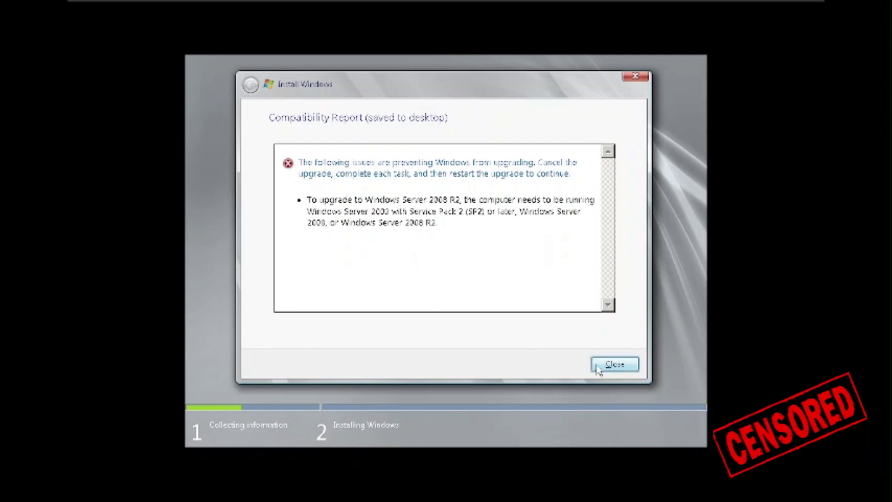
pyautogui.click(615, 364)
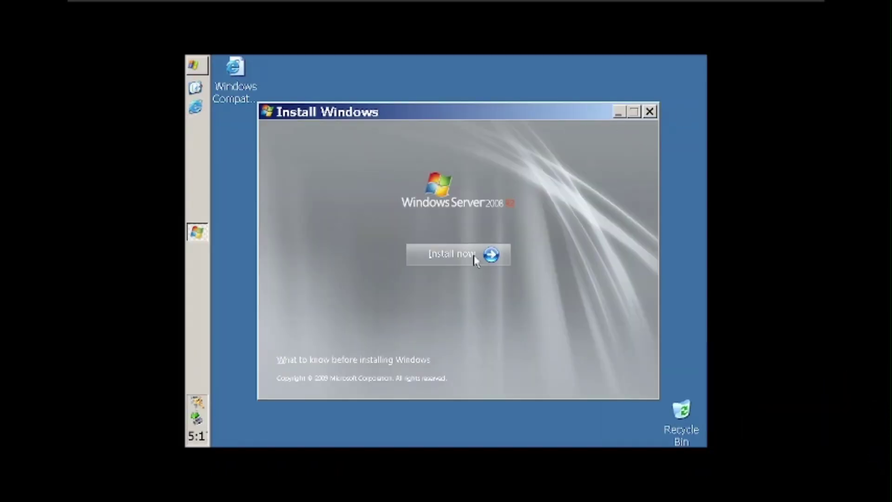
pyautogui.click(650, 112)
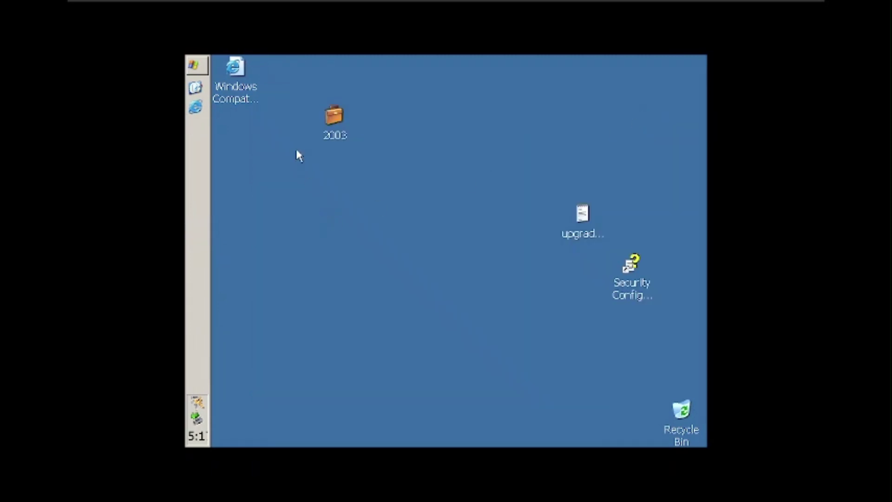
# Check the installed Windows version and service pack with winver, and close the About Windows window.
pyautogui.press('super+r')
pyautogui.write('win')
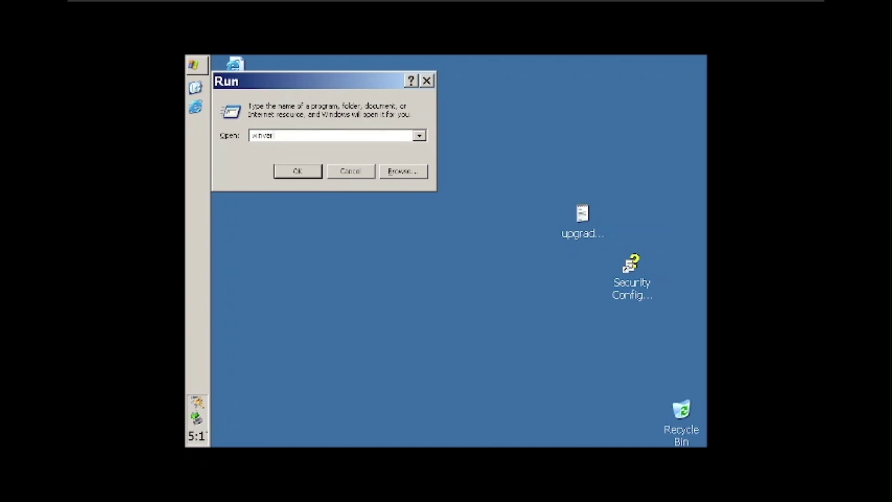
pyautogui.press('Return')
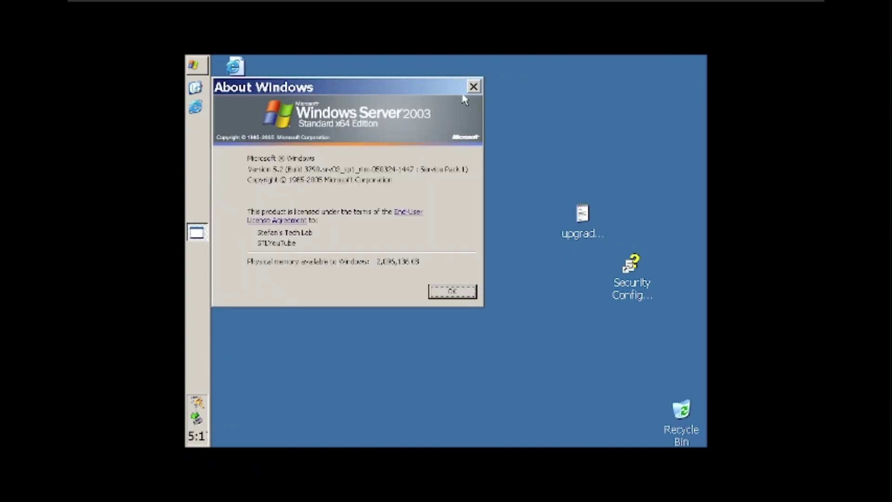
pyautogui.click(473, 86)
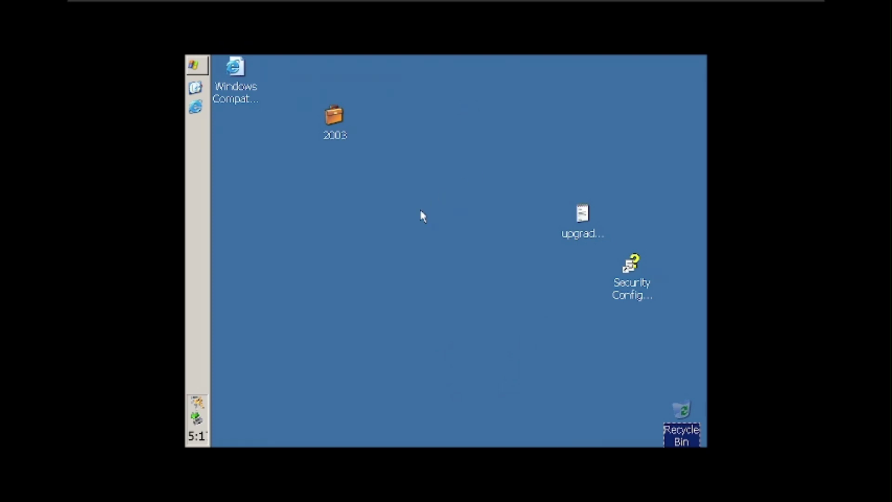
pyautogui.hotkey('ctrl', 'alt')
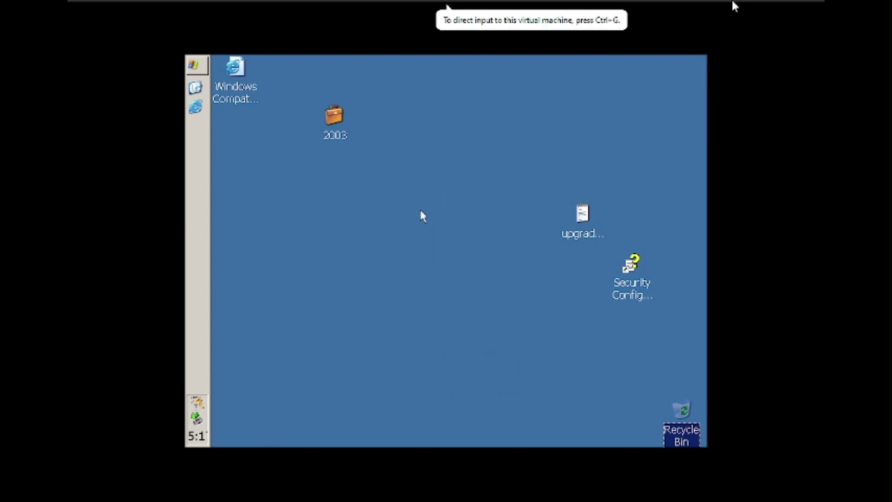
pyautogui.click(770, 7)
pyautogui.rightClick(730, 488)
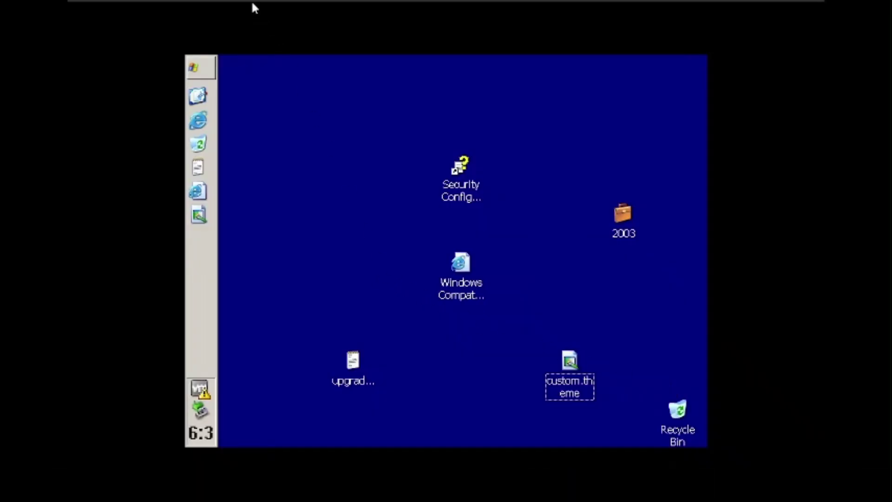
# Replace the w2k3sp2 image in the virtual CD/DVD drive with the Windows Server 2008 R2 ISO from D:\Operating Systems\Microsoft Windows.
pyautogui.moveTo(248, 1)
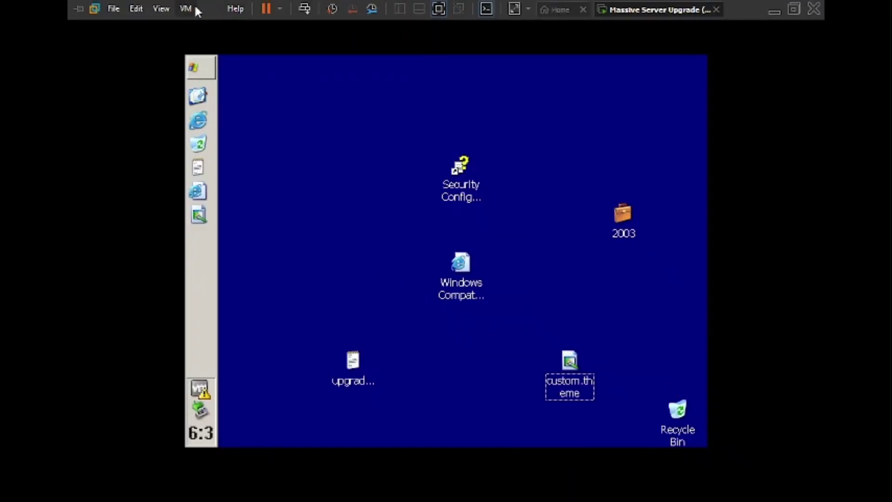
pyautogui.click(186, 9)
pyautogui.moveTo(232, 40)
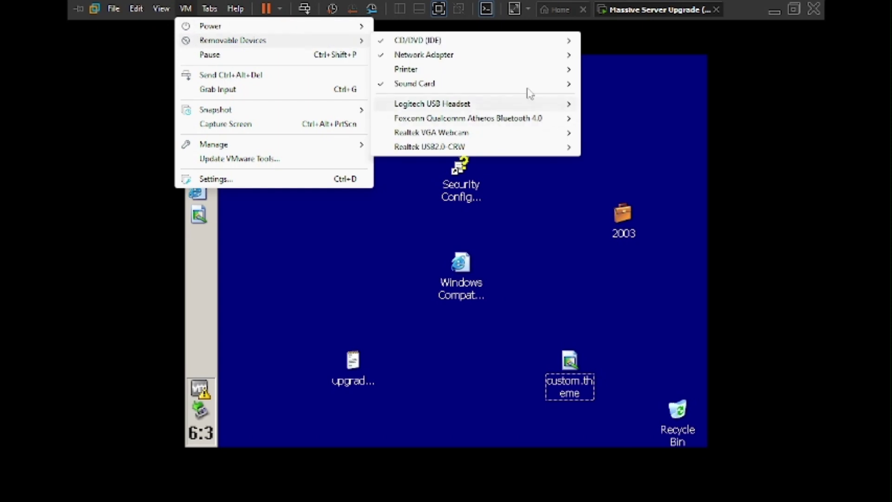
pyautogui.moveTo(477, 44)
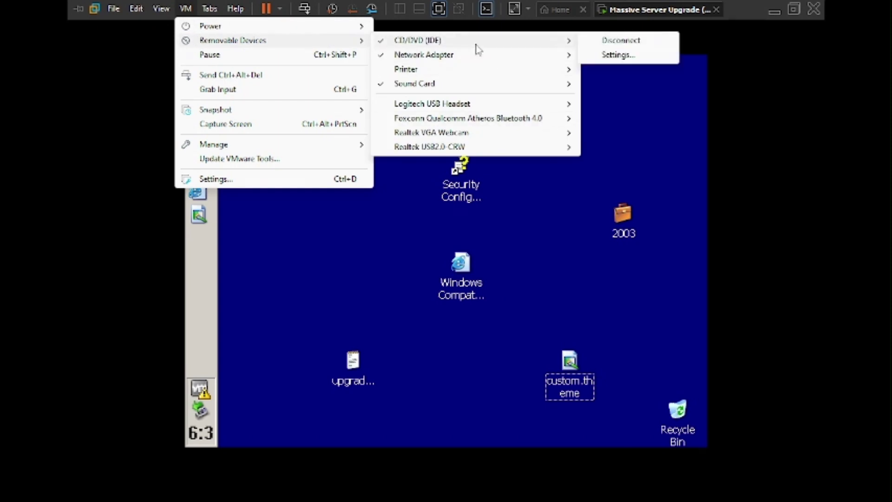
pyautogui.click(607, 55)
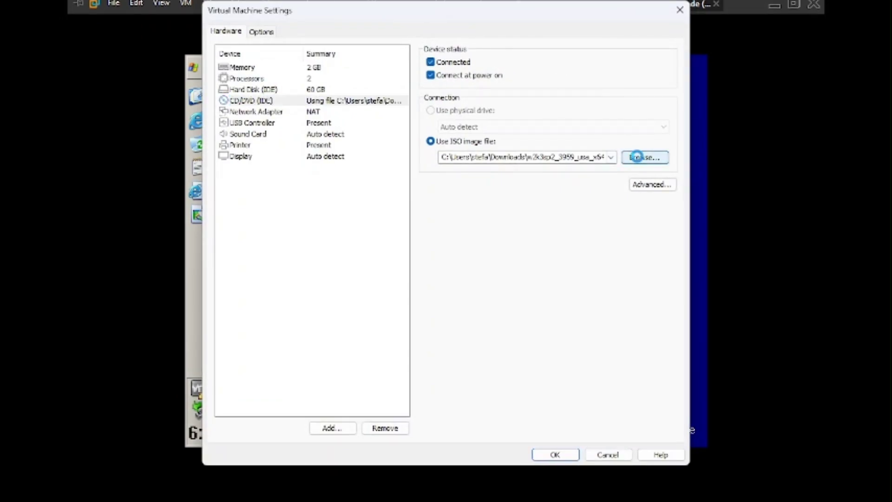
pyautogui.click(629, 158)
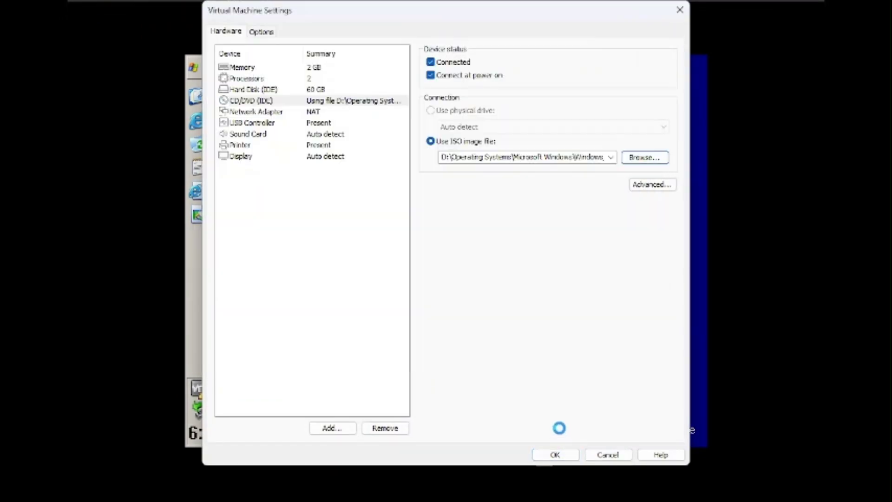
pyautogui.press('Return')
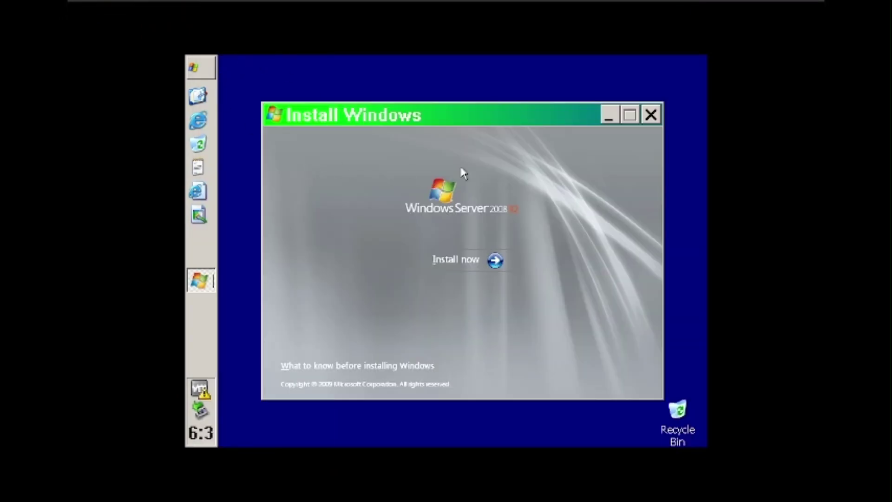
# Start the 2008 R2 setup again, try getting the updates online, and proceed without the latest updates.
pyautogui.click(487, 261)
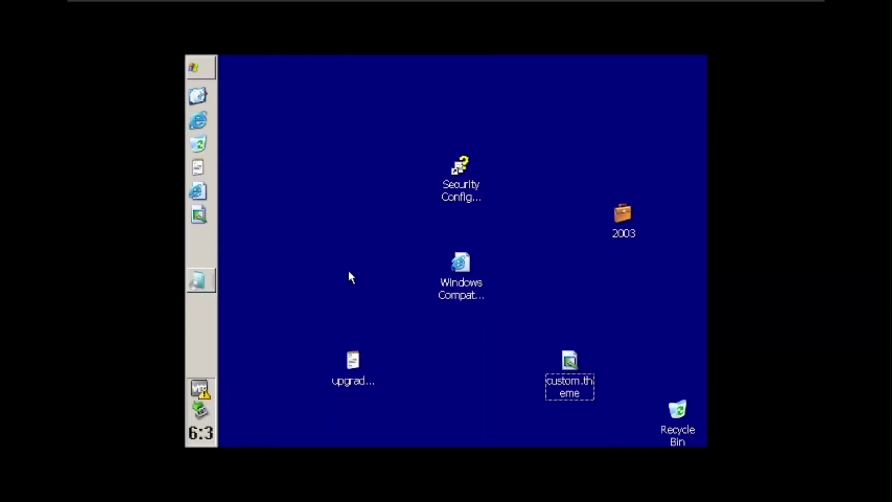
pyautogui.click(198, 69)
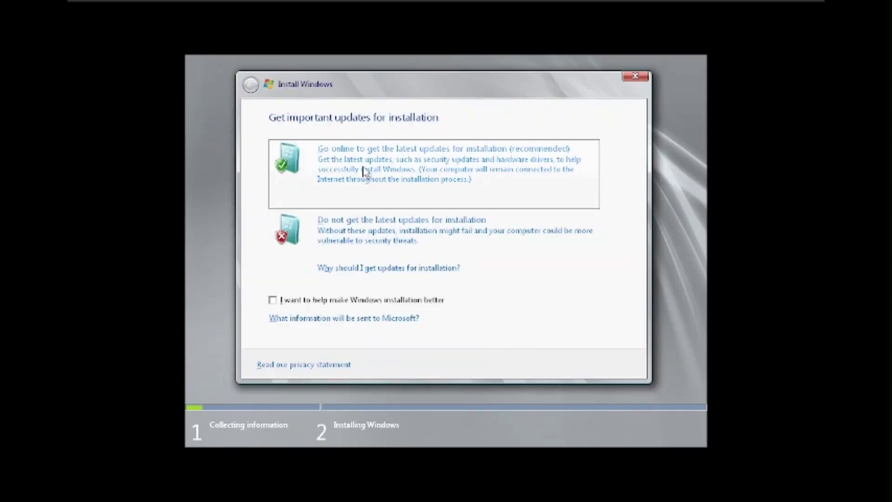
pyautogui.click(366, 172)
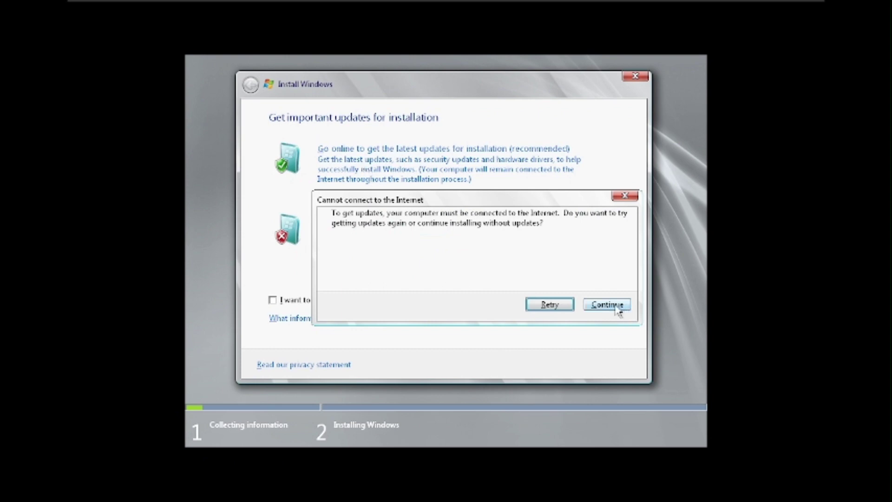
pyautogui.click(625, 195)
pyautogui.click(482, 231)
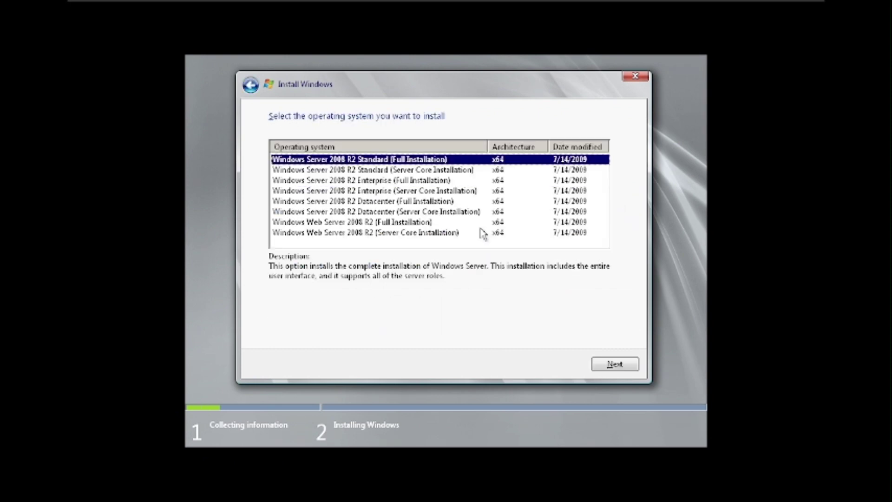
# Choose Windows Server 2008 R2 Standard (Full Installation) as the operating system to install and accept the license terms.
pyautogui.click(611, 372)
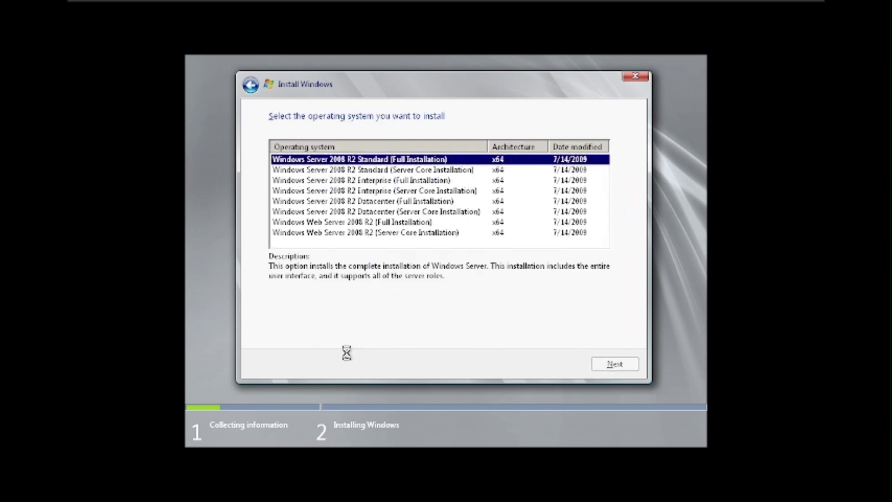
pyautogui.click(311, 334)
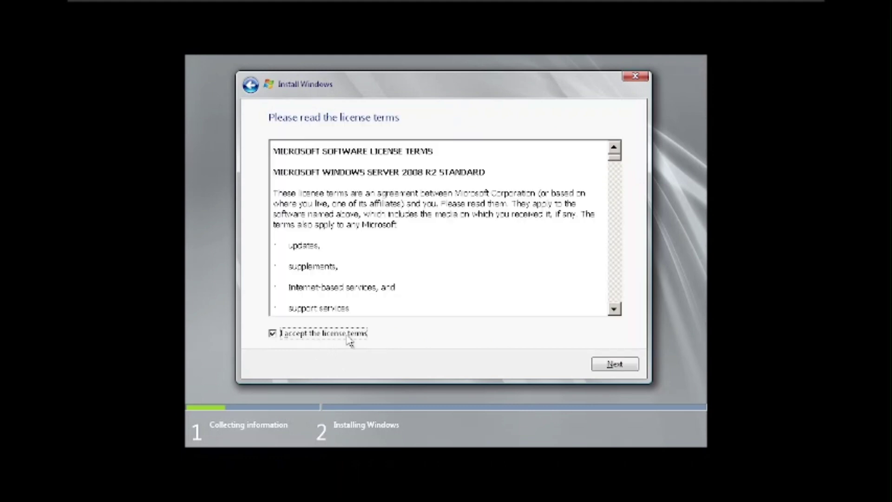
pyautogui.click(614, 366)
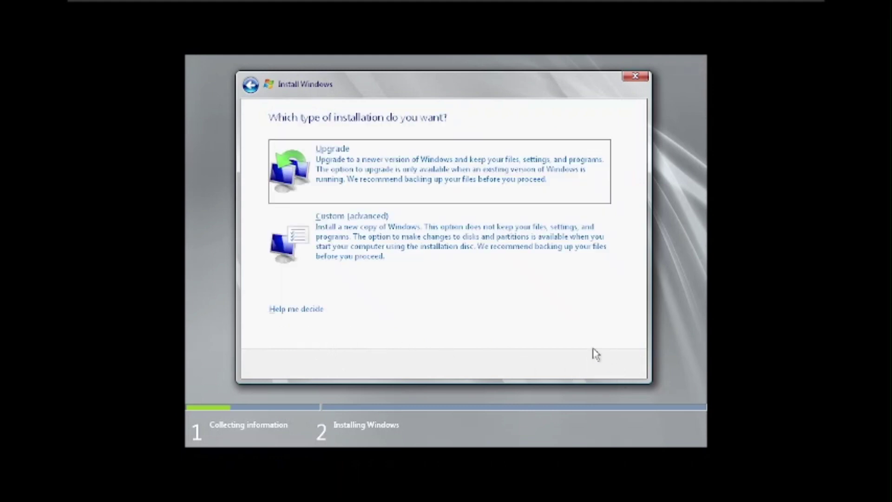
# Choose the Upgrade installation type, review the compatibility report through its end, and continue with the upgrade.
pyautogui.click(399, 176)
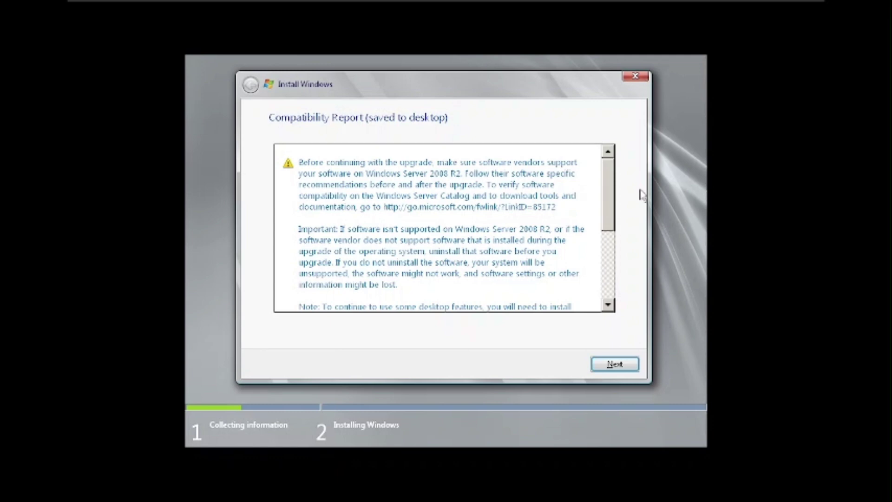
pyautogui.moveTo(612, 208); pyautogui.dragTo(615, 286)
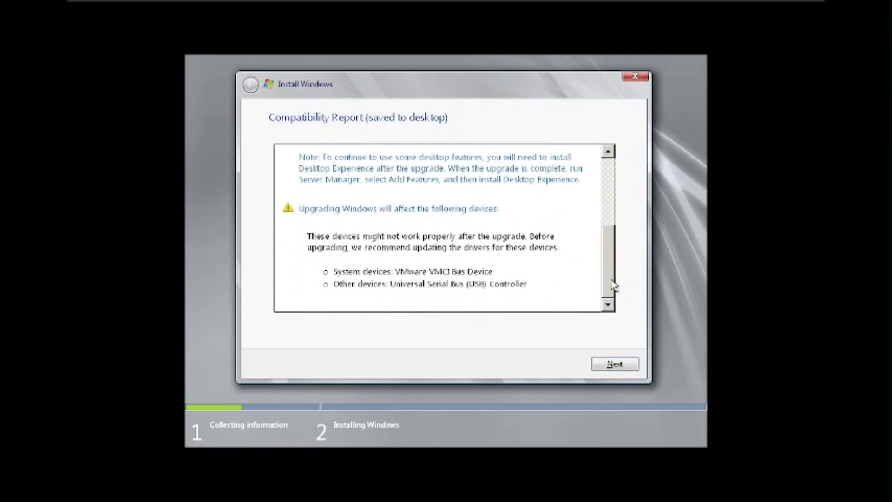
pyautogui.click(608, 365)
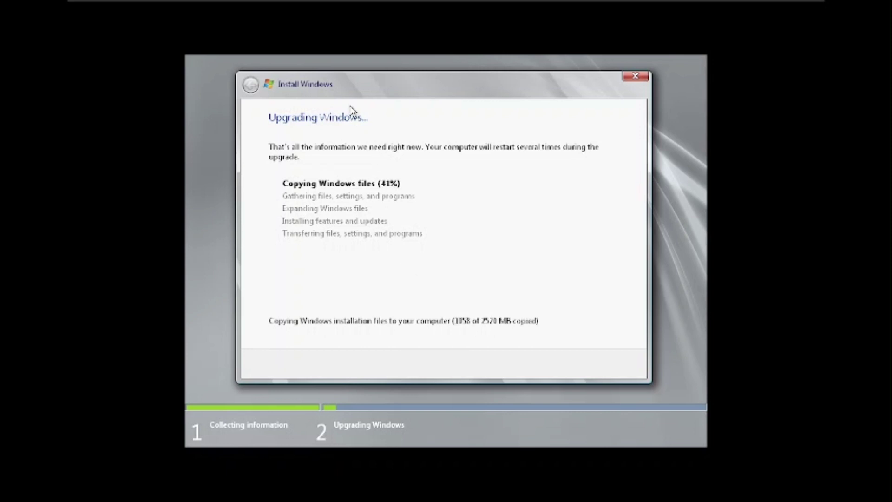
pyautogui.moveTo(273, 5)
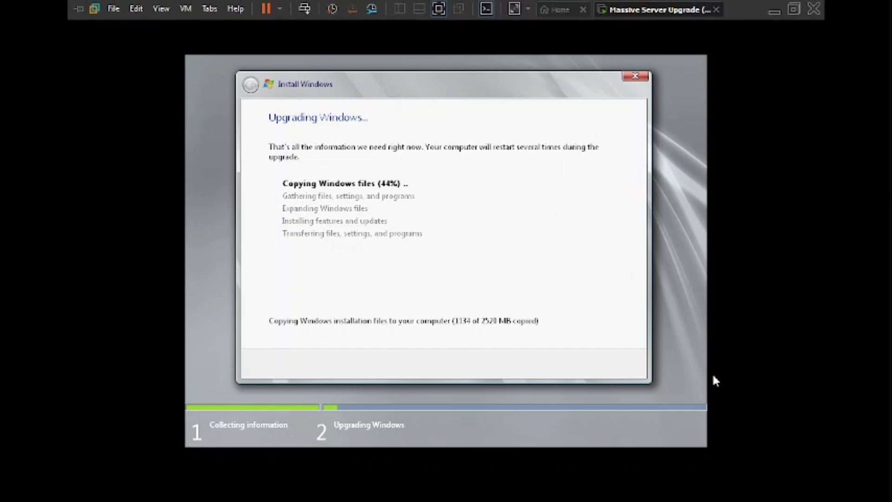
pyautogui.press('super')
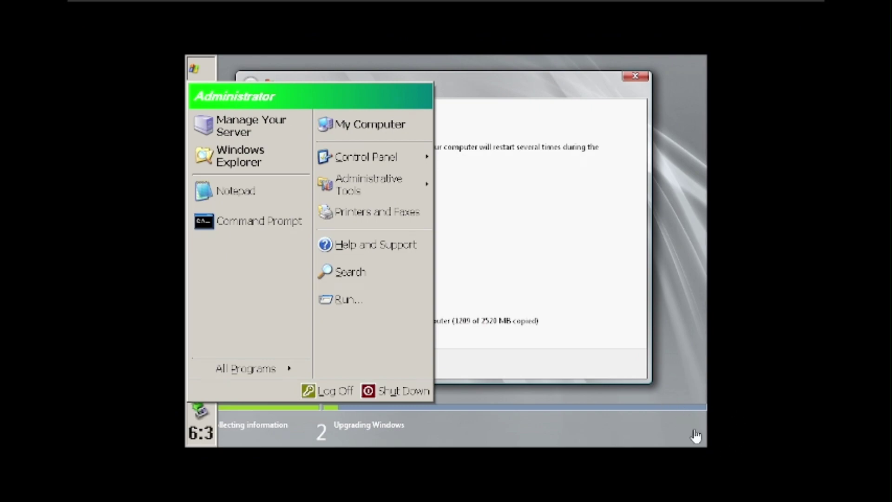
pyautogui.press('super')
pyautogui.rightClick(711, 487)
pyautogui.click(749, 411)
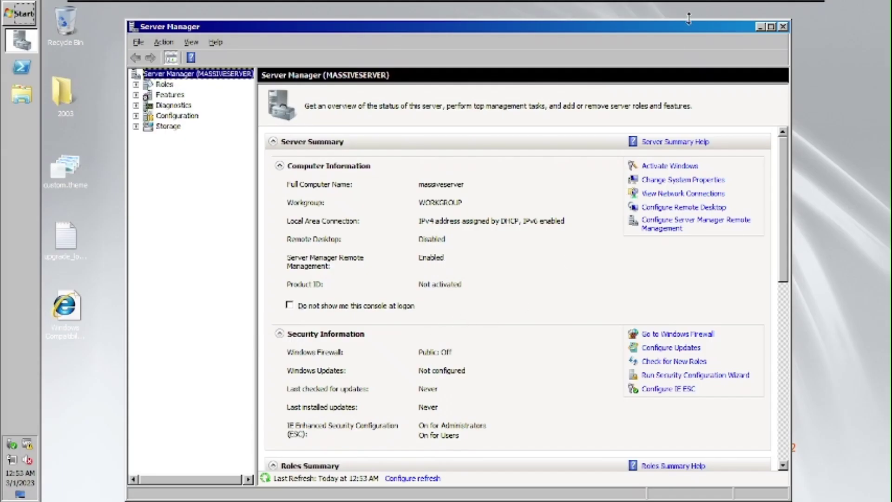
# Close the Server Manager window on the upgraded desktop and look over the Start menu.
pyautogui.moveTo(689, 24); pyautogui.dragTo(658, 29)
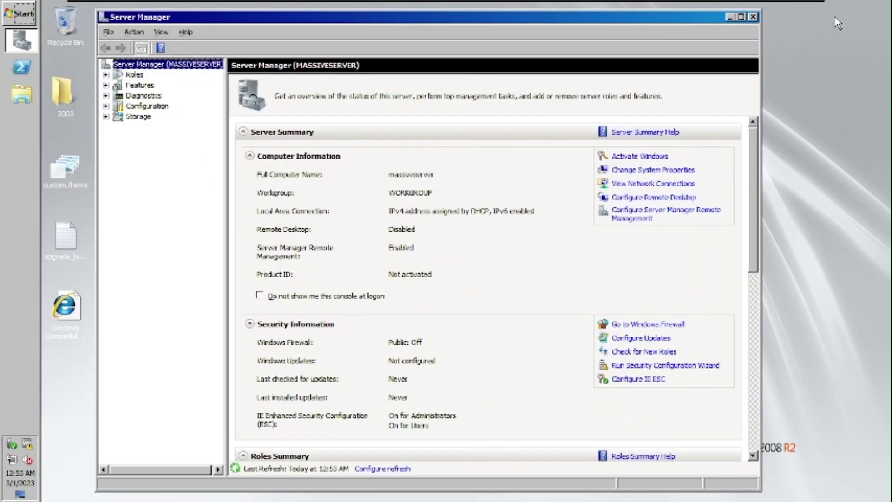
pyautogui.click(753, 17)
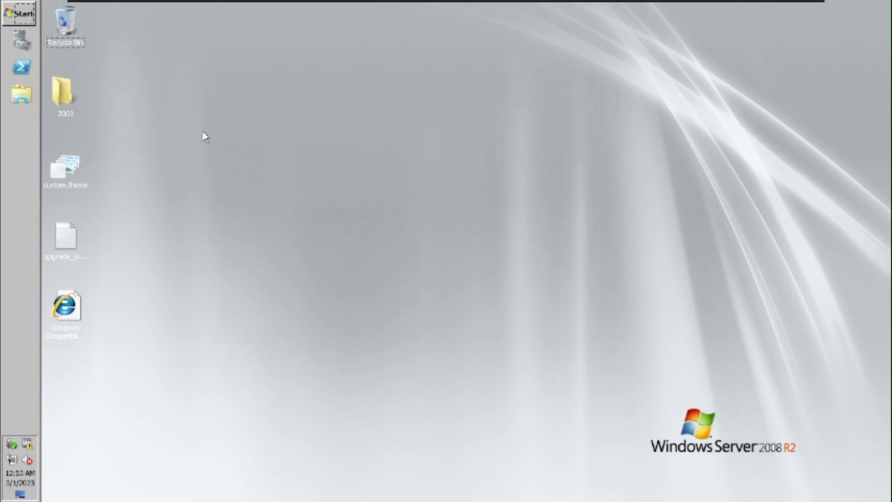
pyautogui.click(22, 15)
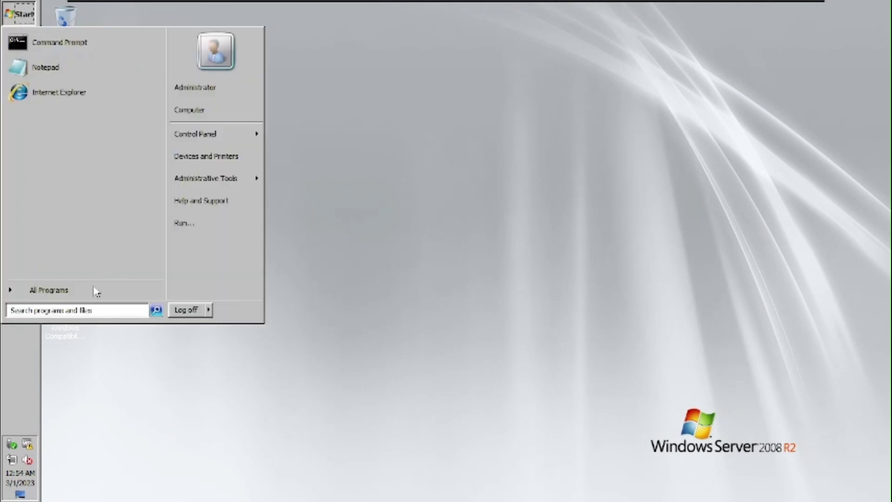
pyautogui.click(362, 278)
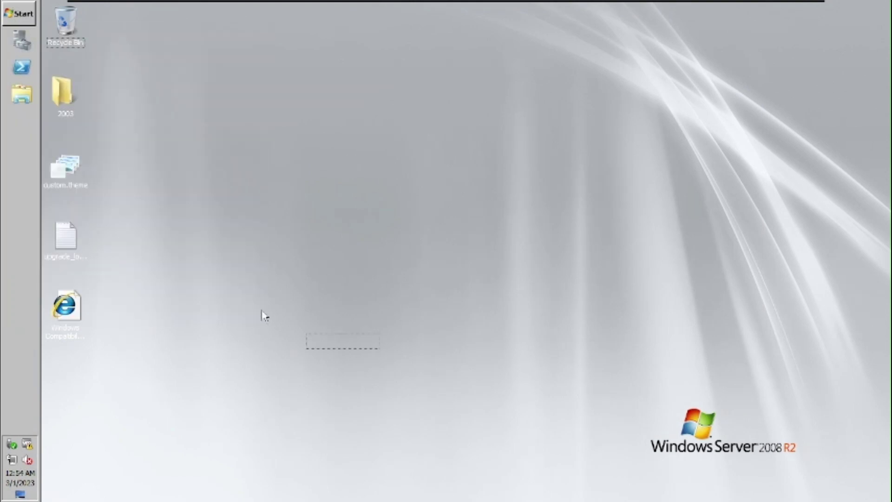
# Scatter the 2003 folder, custom.theme, Windows Compatibility Report.htm and upgrade_log.txt icons freely across the desktop.
pyautogui.moveTo(263, 316); pyautogui.dragTo(47, 28)
pyautogui.click(215, 189)
pyautogui.moveTo(64, 93); pyautogui.dragTo(173, 167)
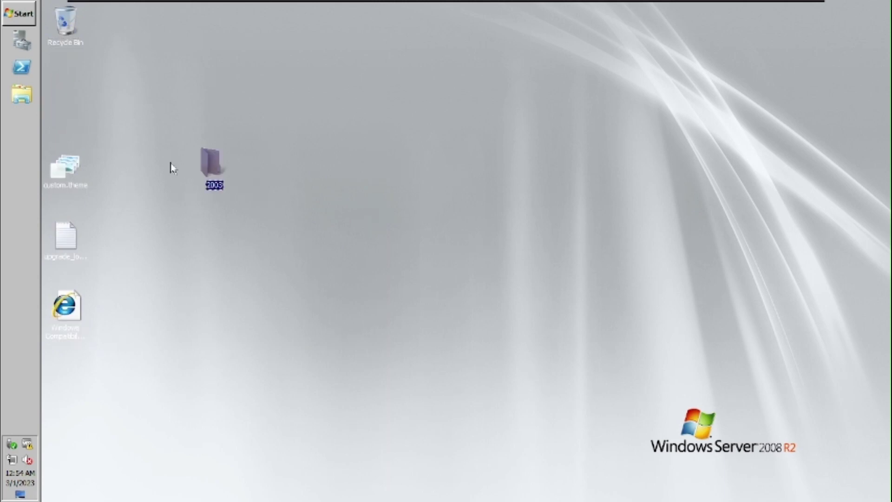
pyautogui.moveTo(69, 174); pyautogui.dragTo(517, 328)
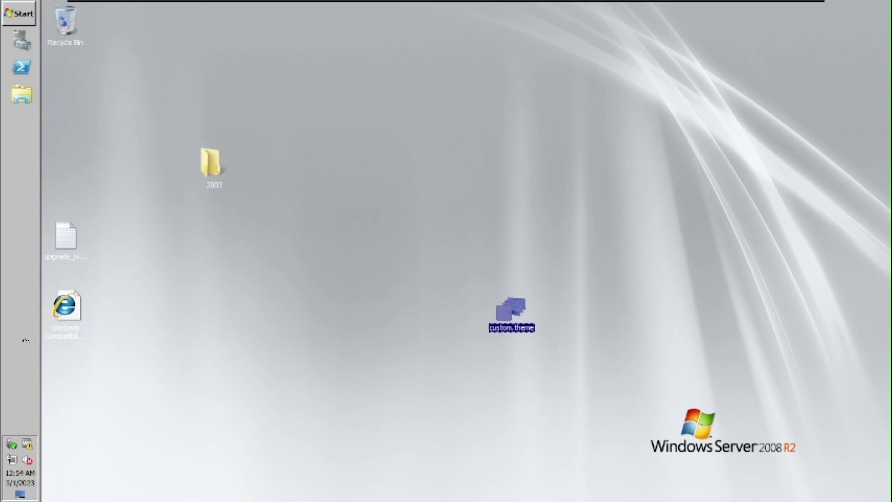
pyautogui.moveTo(67, 320); pyautogui.dragTo(659, 244)
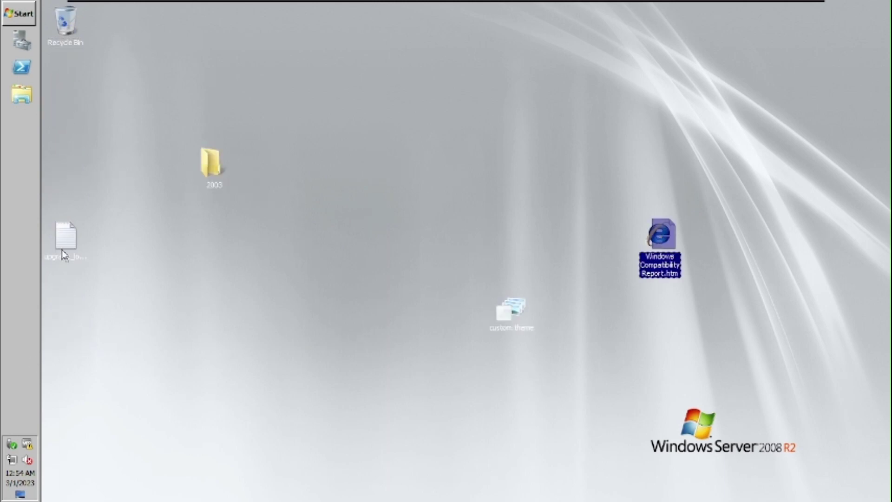
pyautogui.moveTo(64, 255); pyautogui.dragTo(368, 200)
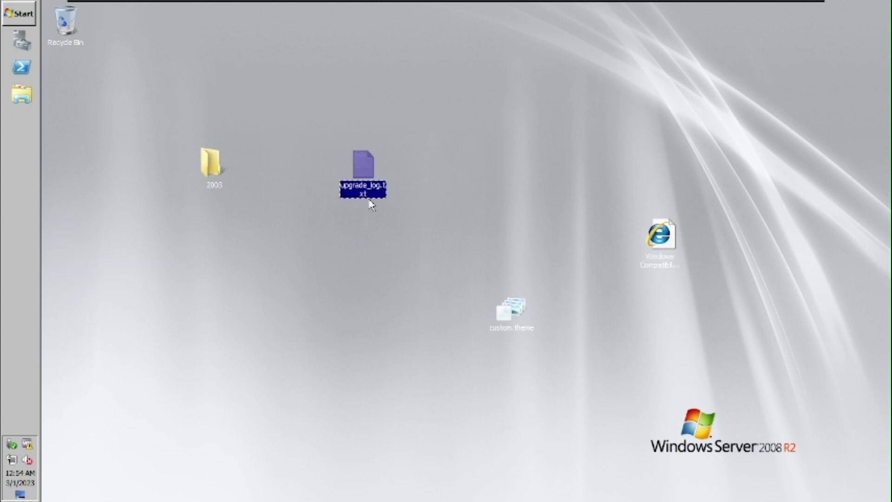
pyautogui.click(218, 172)
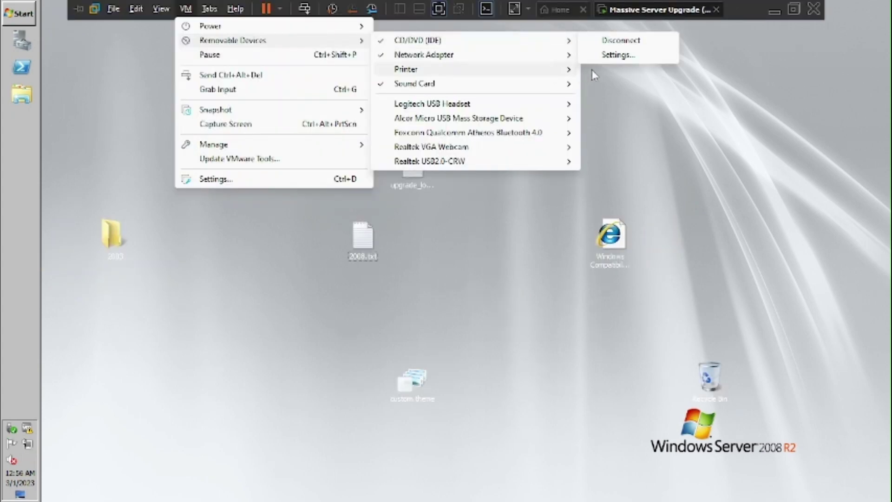
# Load the 9600.17050.WINBLUE_REFRESH ISO from D:\Operating Systems\Microsoft Windows into the virtual machine's CD/DVD drive.
pyautogui.click(382, 82)
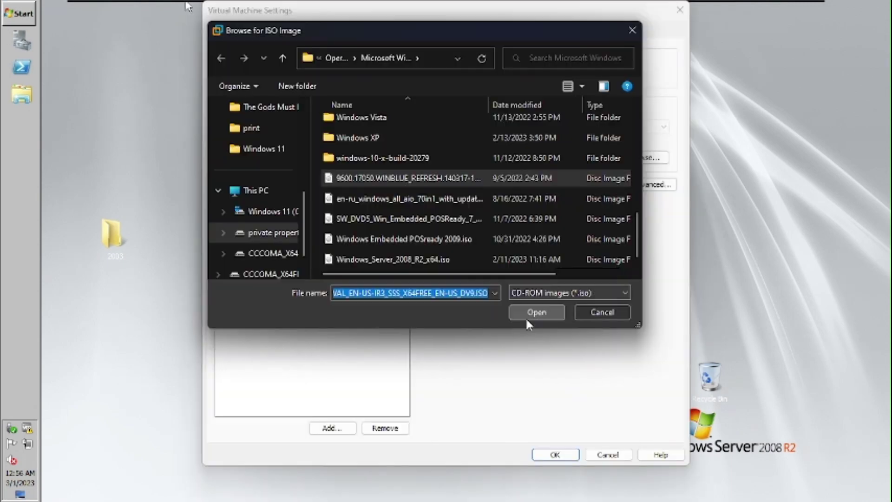
pyautogui.click(530, 314)
pyautogui.click(555, 455)
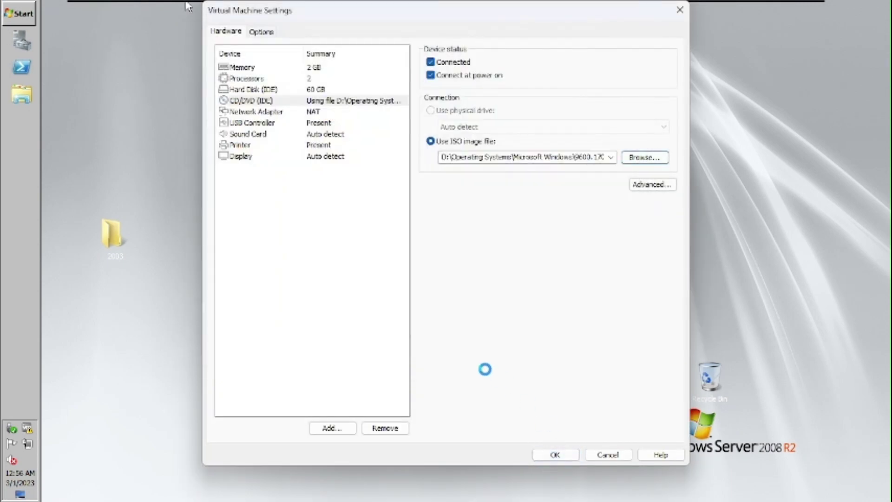
pyautogui.moveTo(232, 5); pyautogui.dragTo(256, 88)
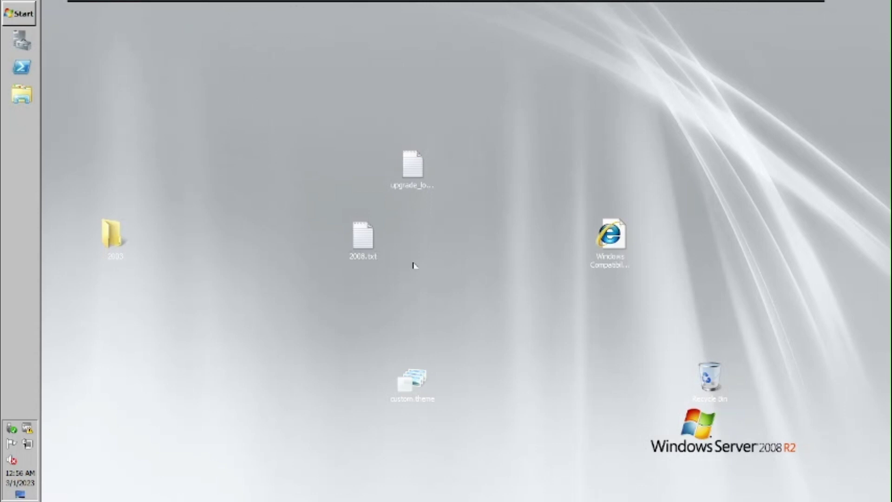
pyautogui.moveTo(449, 281); pyautogui.dragTo(272, 115)
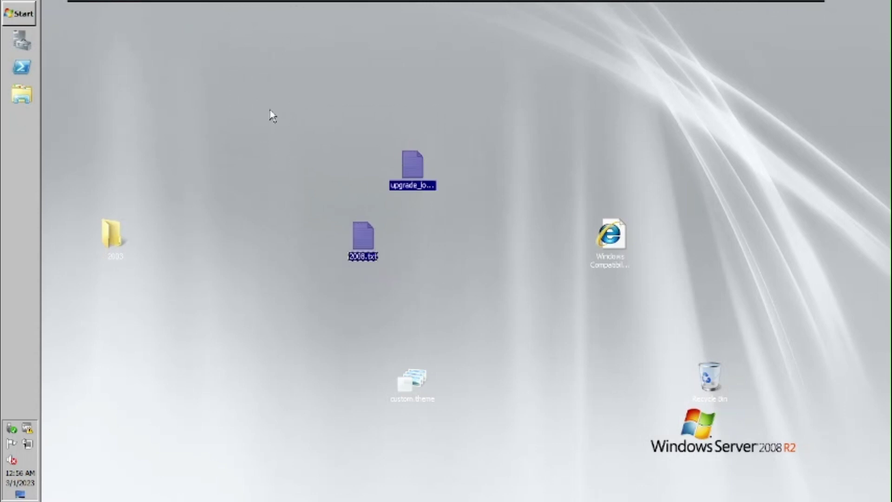
pyautogui.click(270, 111)
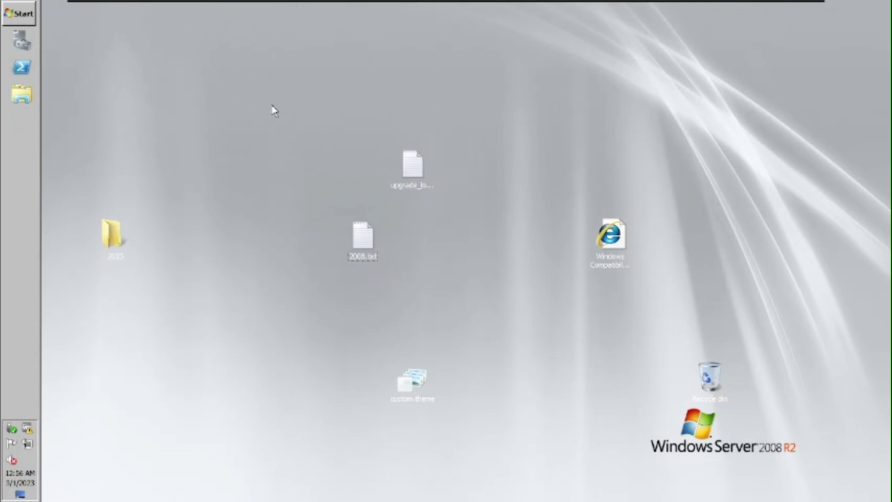
# Start the Windows Server 2012 R2 installation from the DVD drive and decline the online setup updates.
pyautogui.click(20, 88)
pyautogui.click(205, 270)
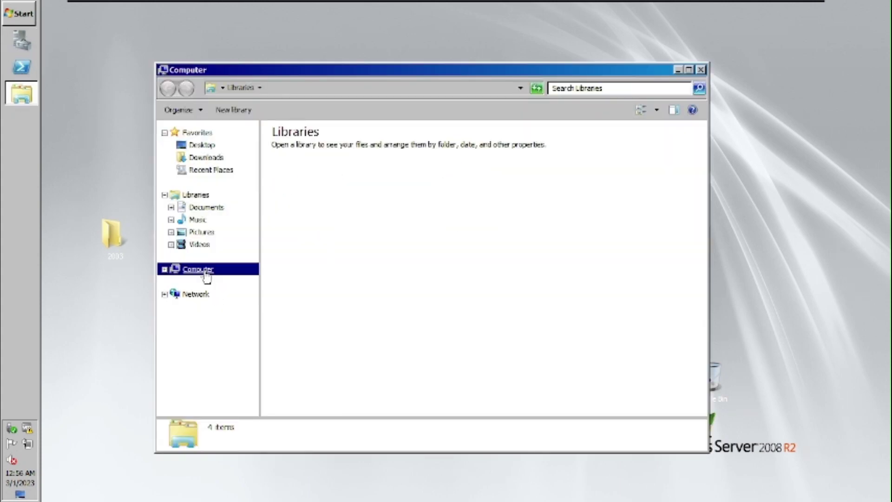
pyautogui.doubleClick(370, 215)
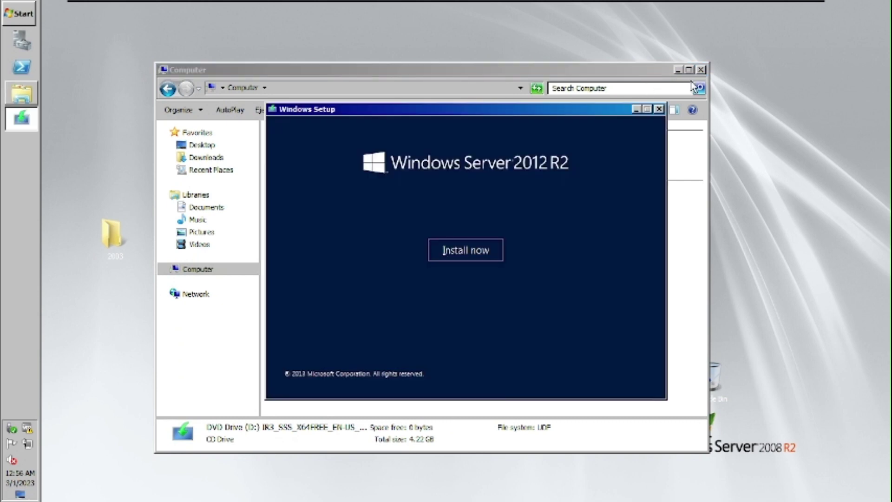
pyautogui.click(701, 69)
pyautogui.click(478, 250)
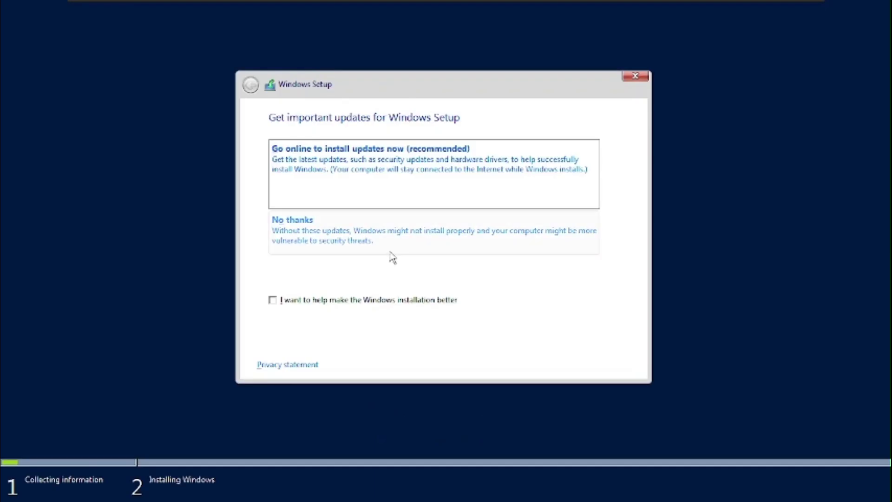
pyautogui.click(360, 239)
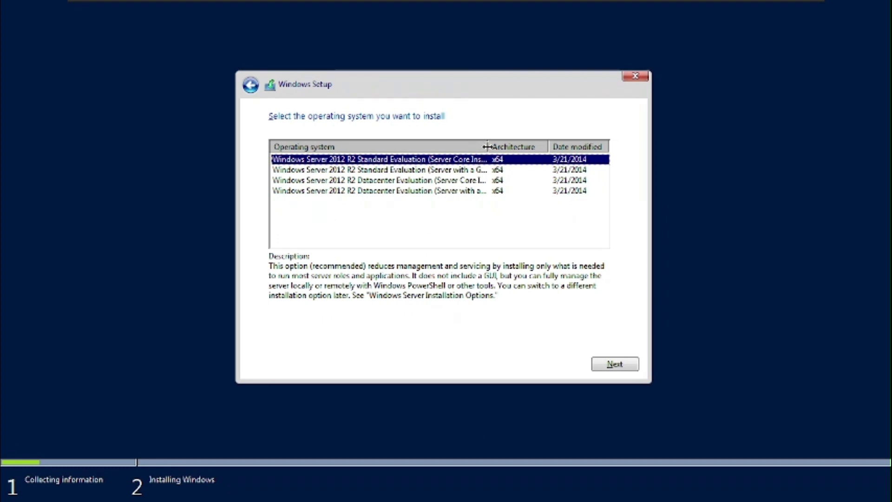
# Try the Upgrade installation with Windows Server 2012 R2 Standard Evaluation (Server Core Installation), and go back to the operating system selection.
pyautogui.moveTo(488, 146); pyautogui.dragTo(528, 147)
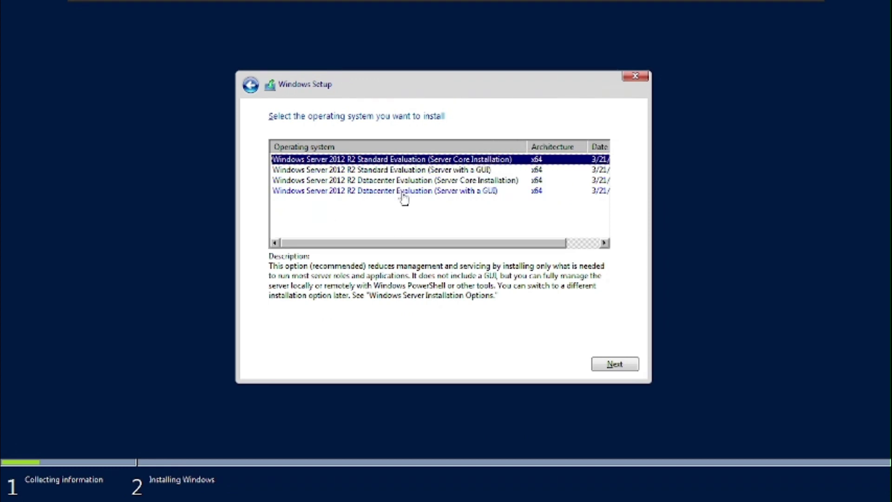
pyautogui.click(617, 367)
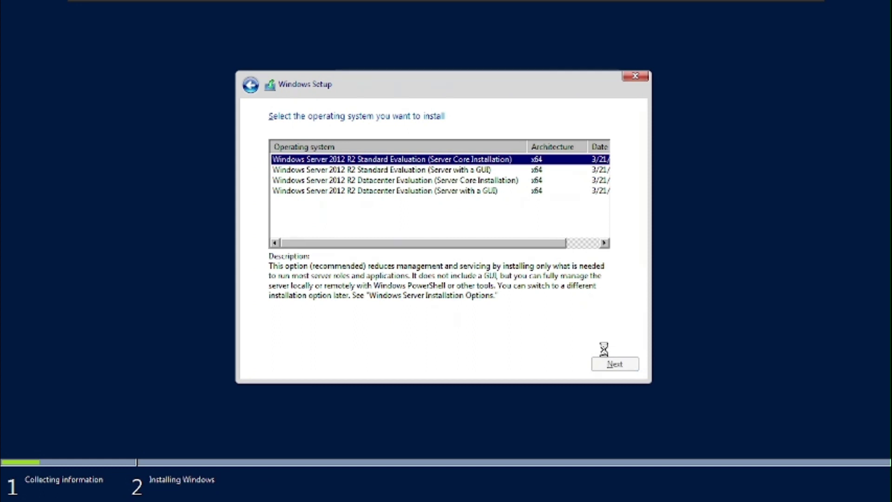
pyautogui.click(274, 334)
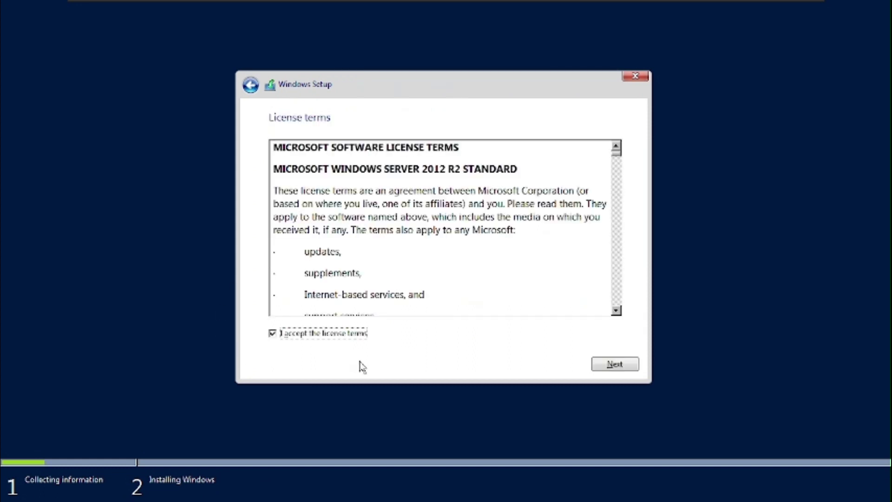
pyautogui.click(622, 367)
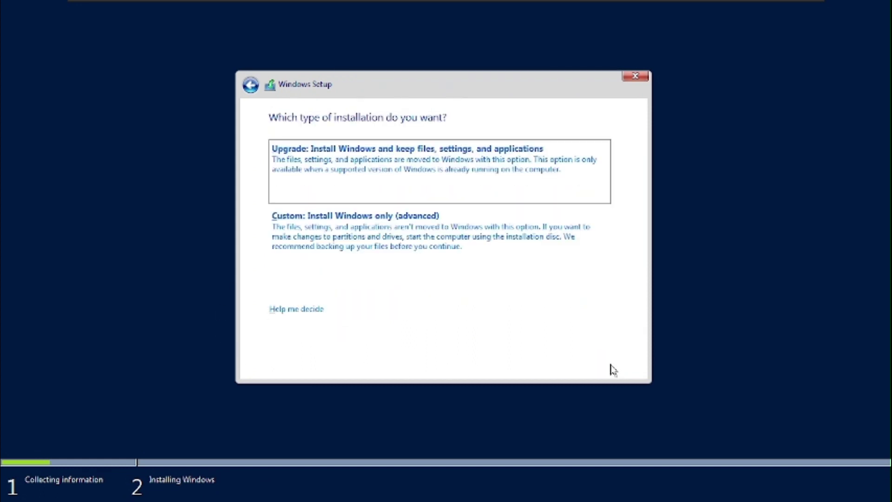
pyautogui.click(396, 176)
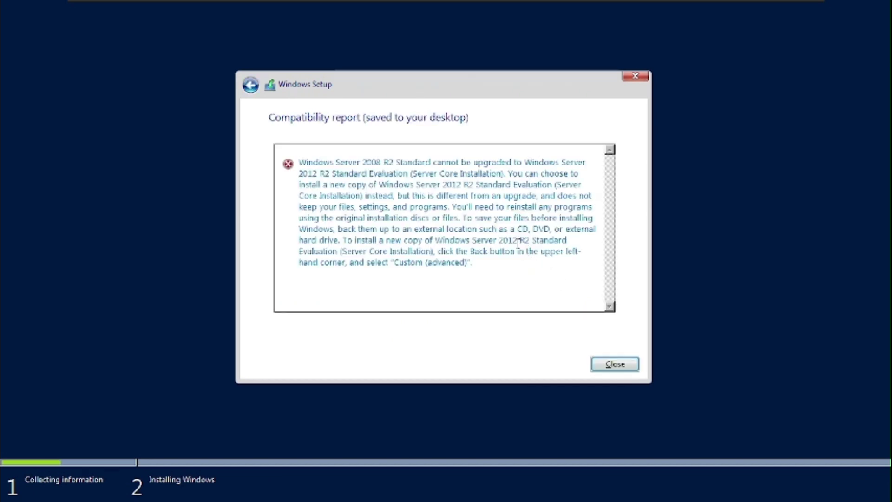
pyautogui.click(251, 85)
pyautogui.click(251, 85)
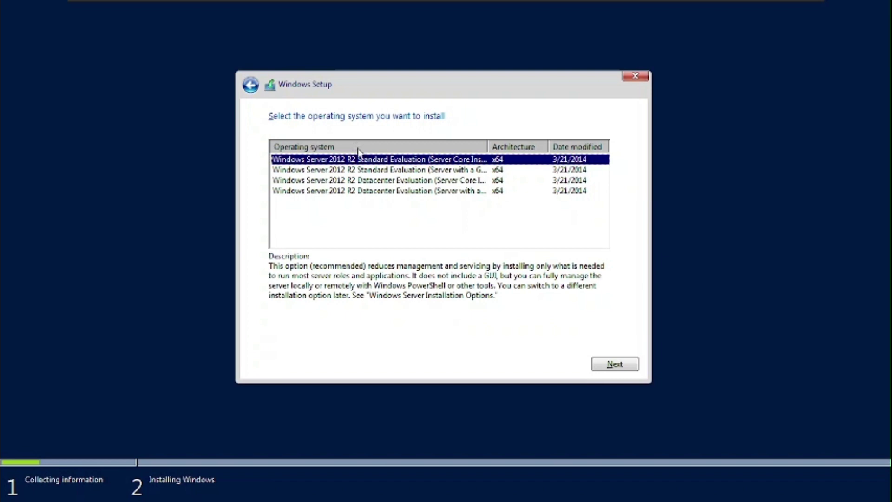
# Choose Windows Server 2012 R2 Standard Evaluation (Server with a GUI) and accept the license terms.
pyautogui.click(411, 170)
pyautogui.click(604, 366)
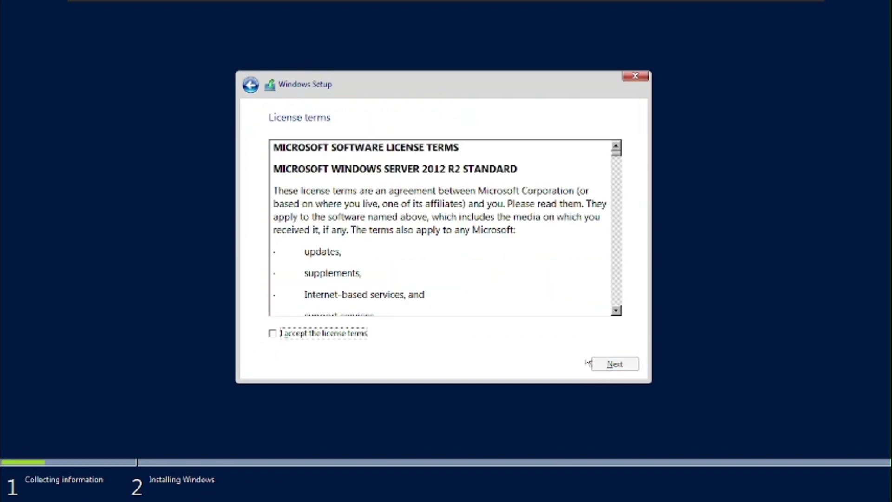
pyautogui.click(312, 333)
pyautogui.click(629, 367)
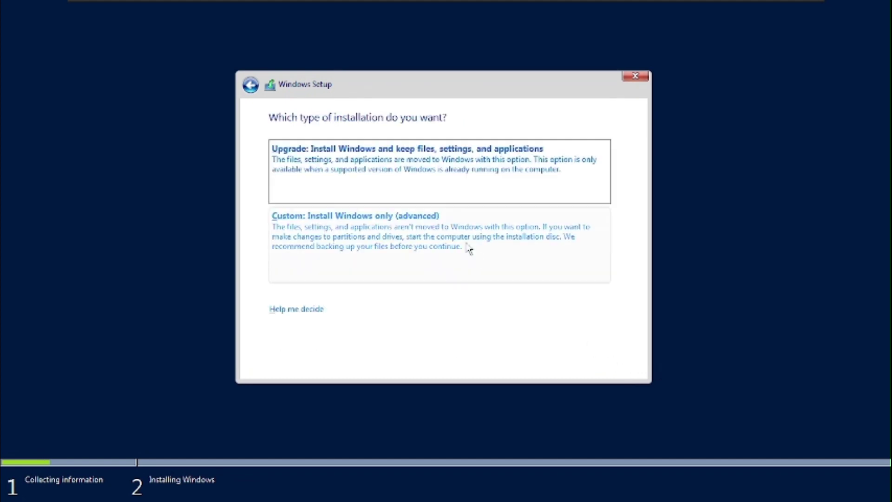
# Try the Upgrade installation with Windows Server 2012 R2 Standard Evaluation (Server with a GUI), and return to the installation type selection.
pyautogui.click(397, 182)
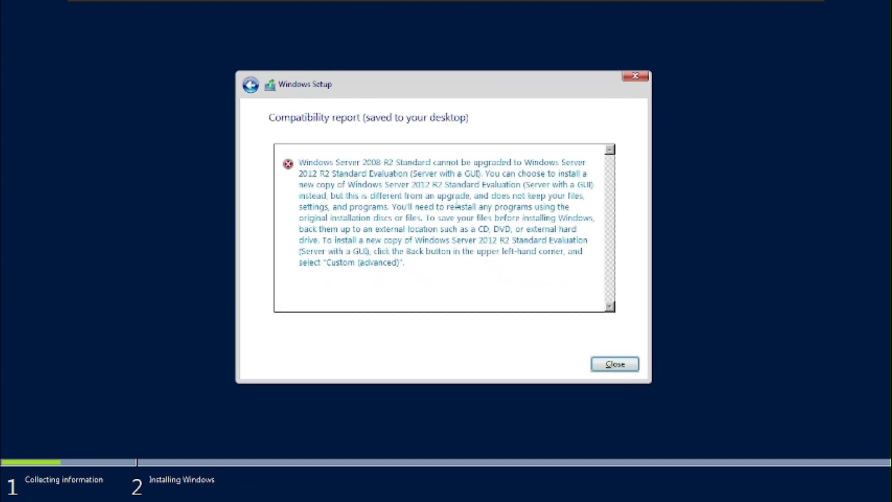
pyautogui.moveTo(377, 162); pyautogui.dragTo(401, 167)
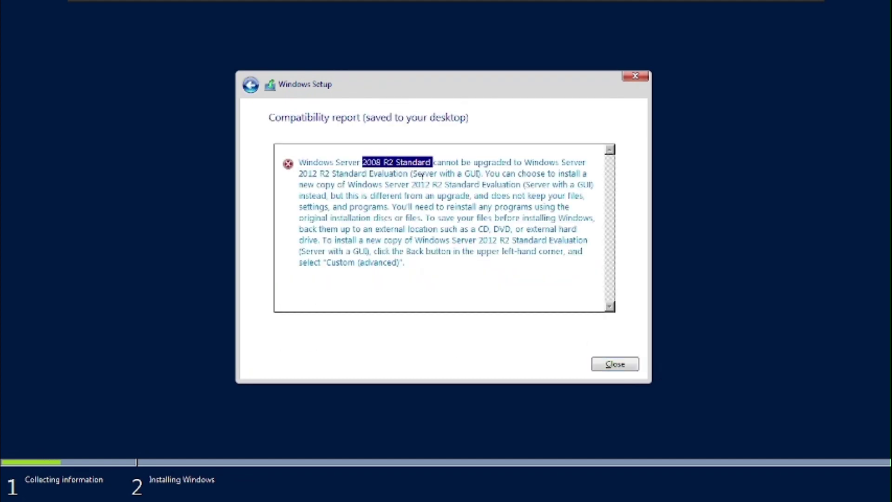
pyautogui.click(429, 174)
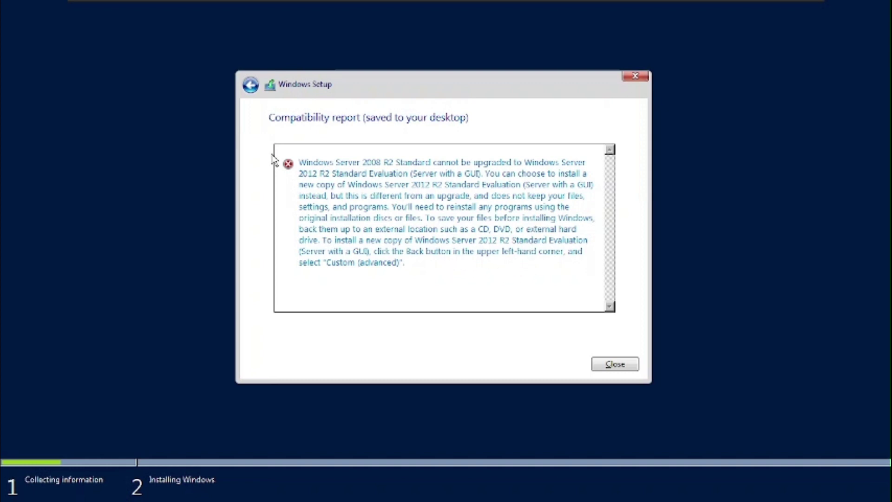
pyautogui.click(250, 84)
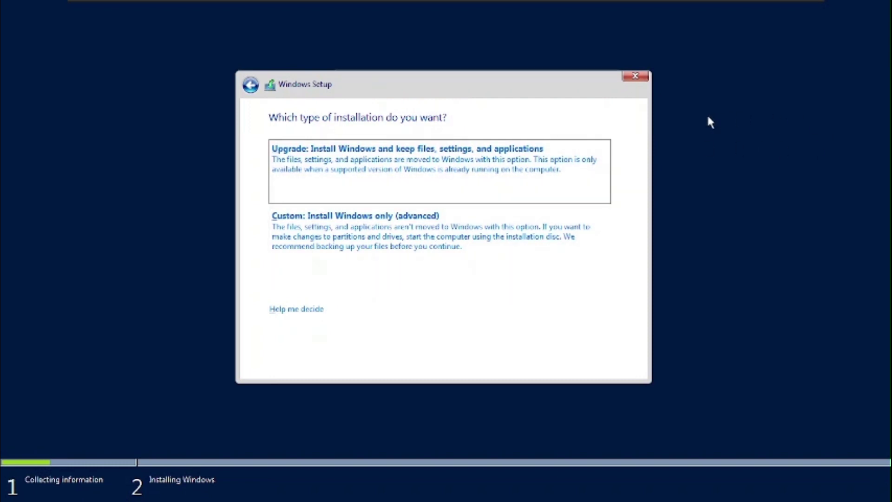
# Quit the Windows Server 2012 R2 setup and close the AutoPlay window.
pyautogui.click(634, 78)
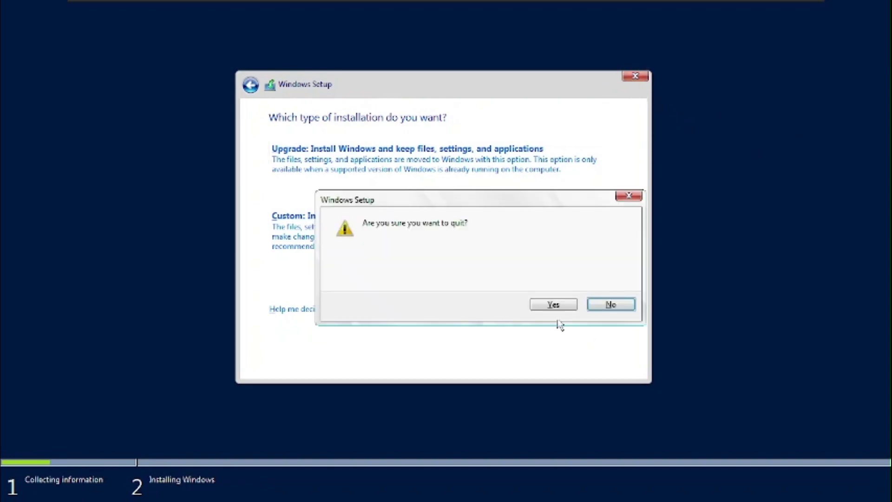
pyautogui.click(554, 305)
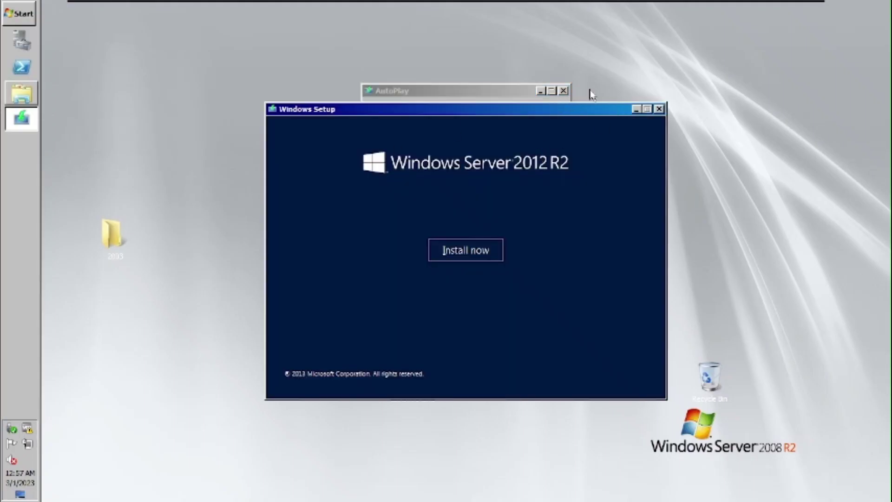
pyautogui.click(563, 91)
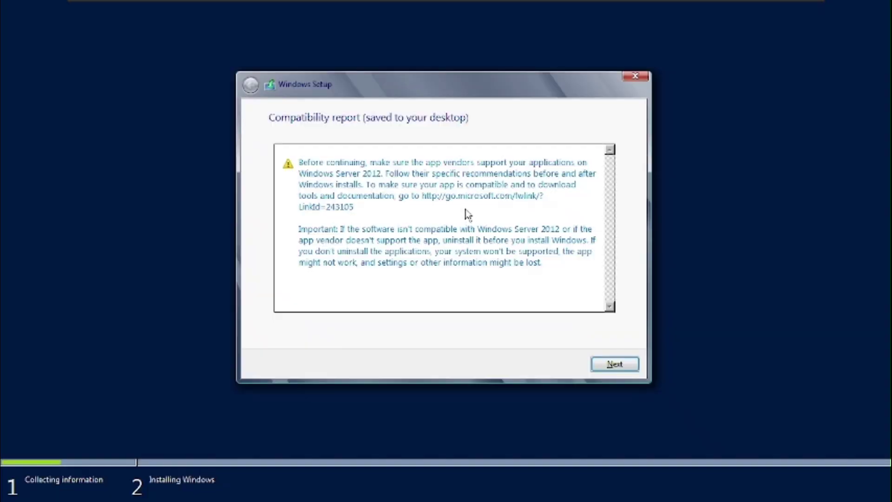
# Acknowledge the compatibility report's application support notice and continue with the upgrade.
pyautogui.click(601, 363)
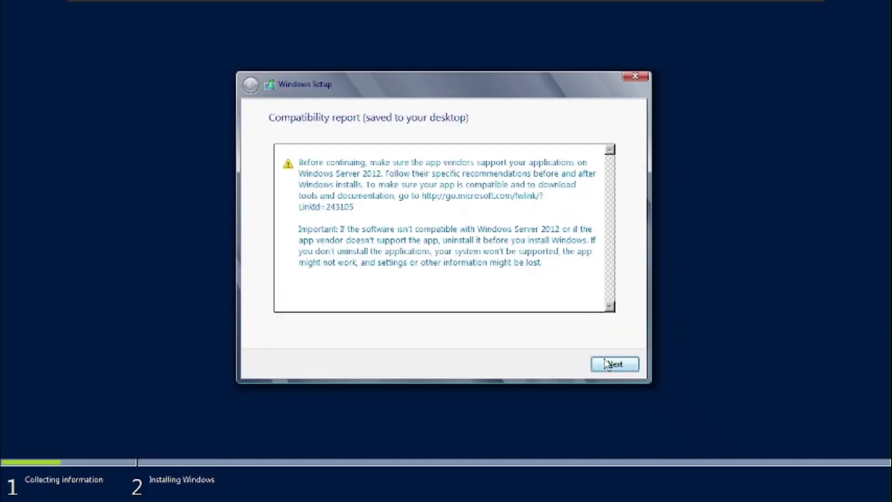